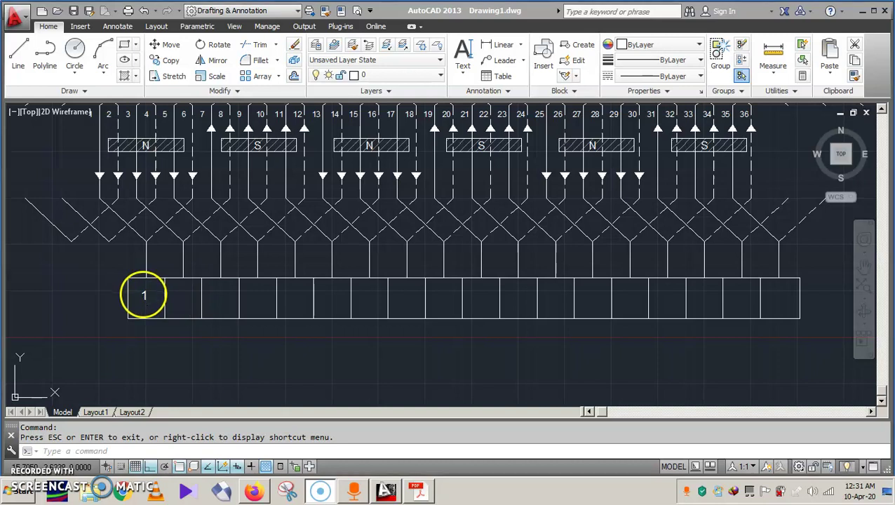
Step: Array the '1' text into one row of 18 columns spaced 2 units apart
{"action": "key", "text": "Escape"}
{"action": "left_click", "coordinate": [144, 296]}
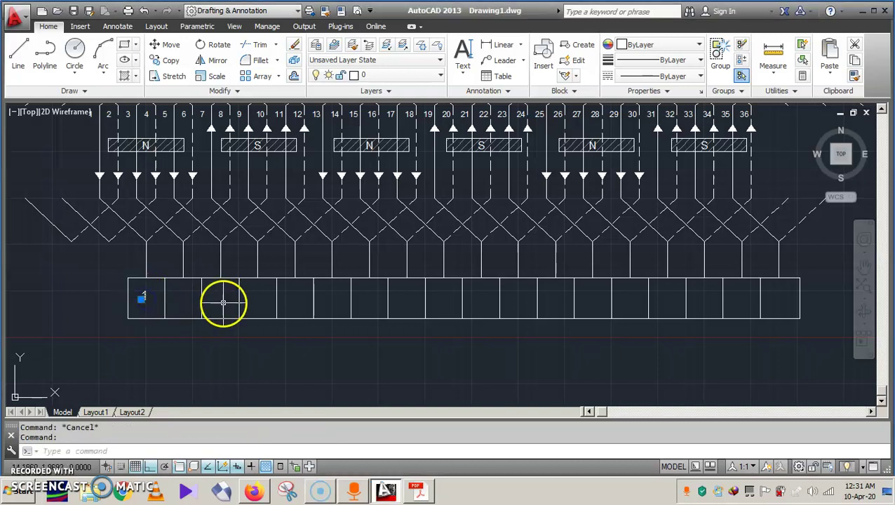
{"action": "left_click", "coordinate": [257, 77]}
{"action": "type", "text": "1"}
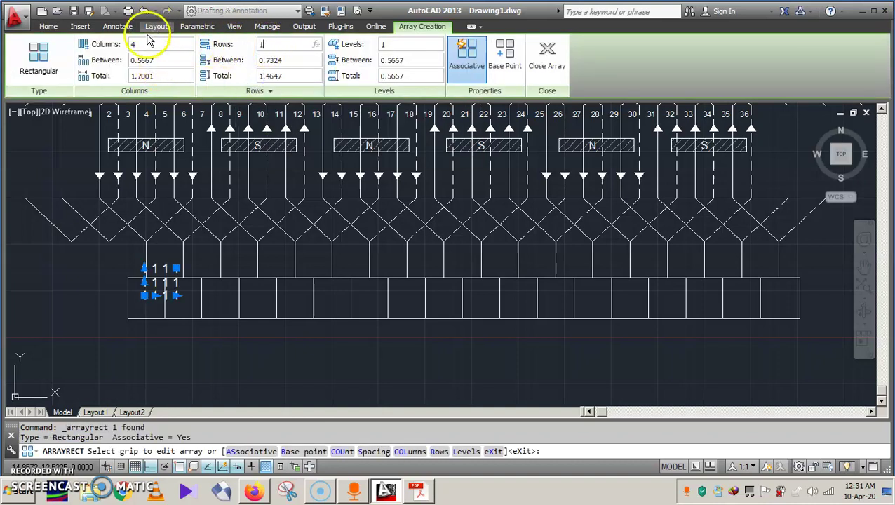
{"action": "key", "text": "Return"}
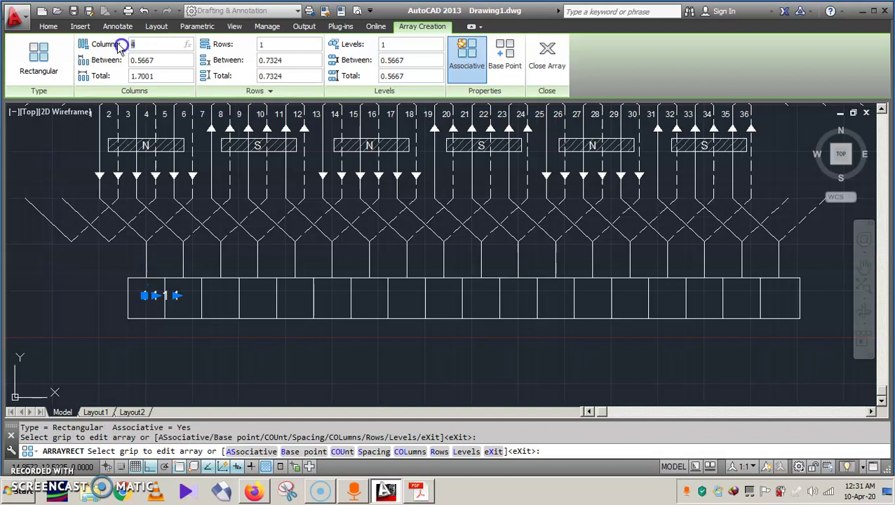
{"action": "type", "text": "18"}
{"action": "left_click", "coordinate": [142, 61]}
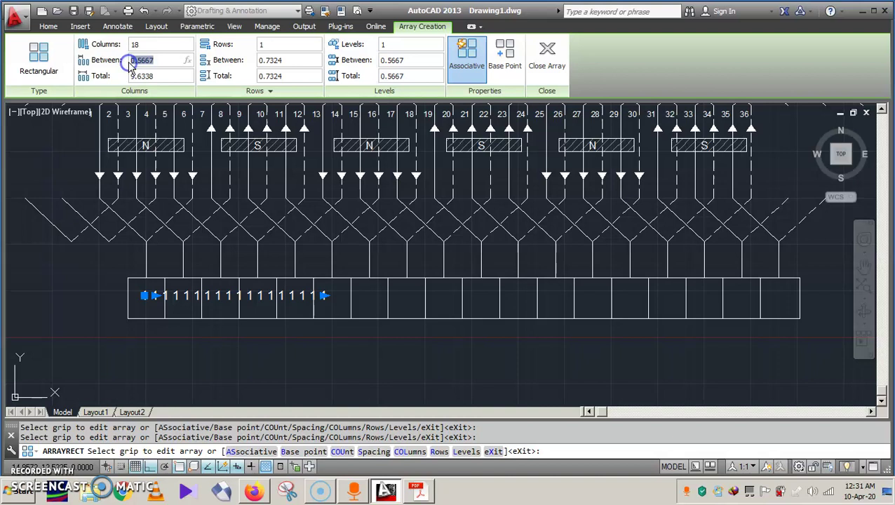
{"action": "type", "text": "2"}
{"action": "key", "text": "Return"}
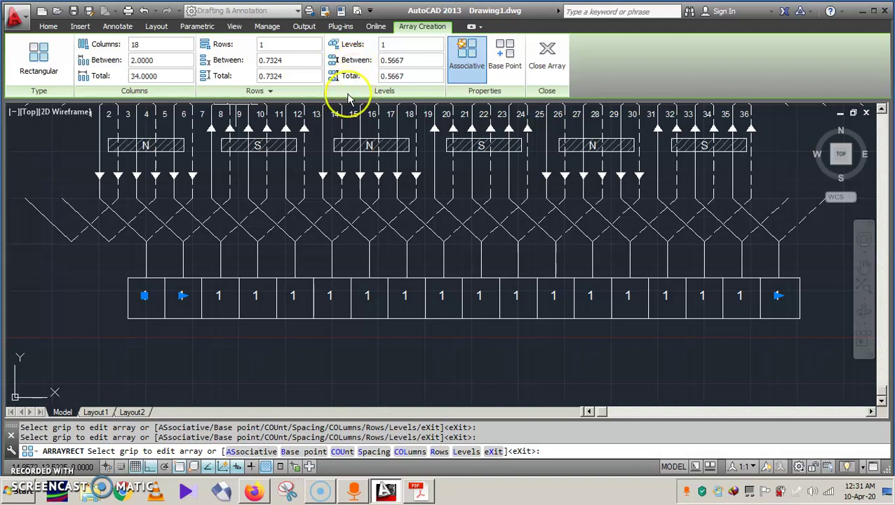
{"action": "key", "text": "Return"}
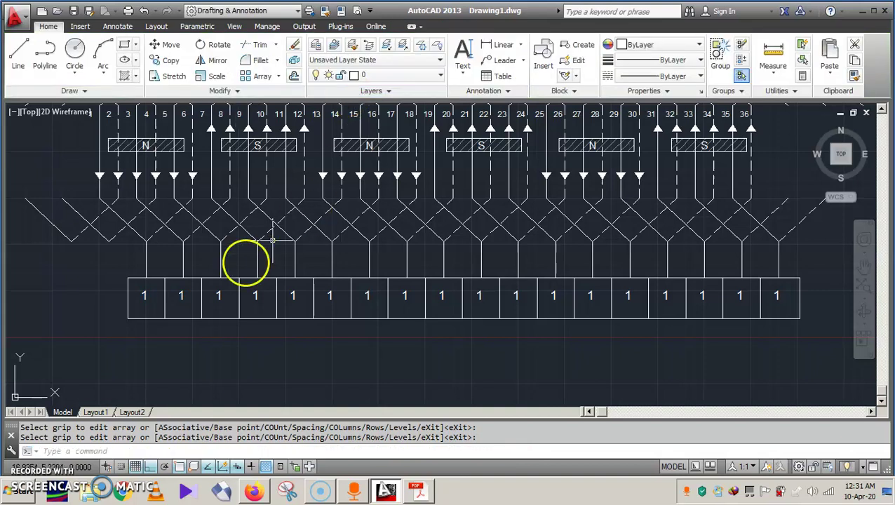
Step: Explode the 18-item '1' array and window-select all the separate labels
{"action": "left_click", "coordinate": [141, 288]}
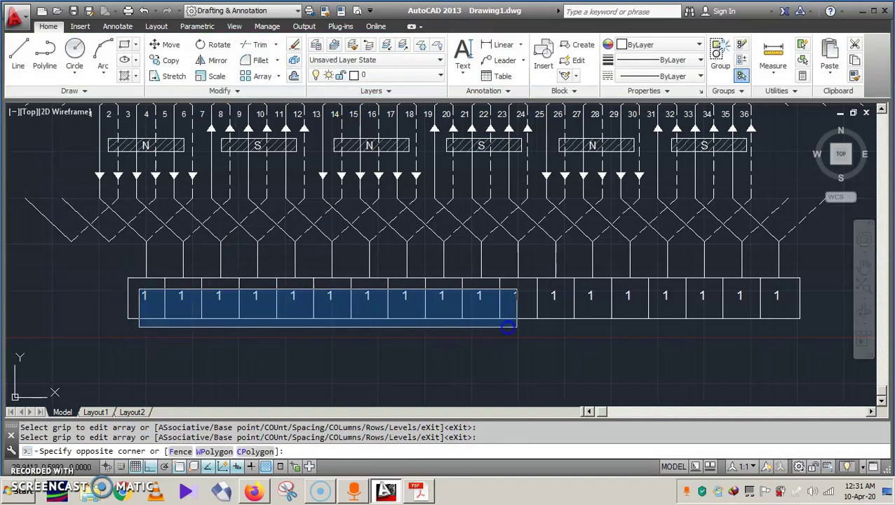
{"action": "left_click", "coordinate": [786, 304]}
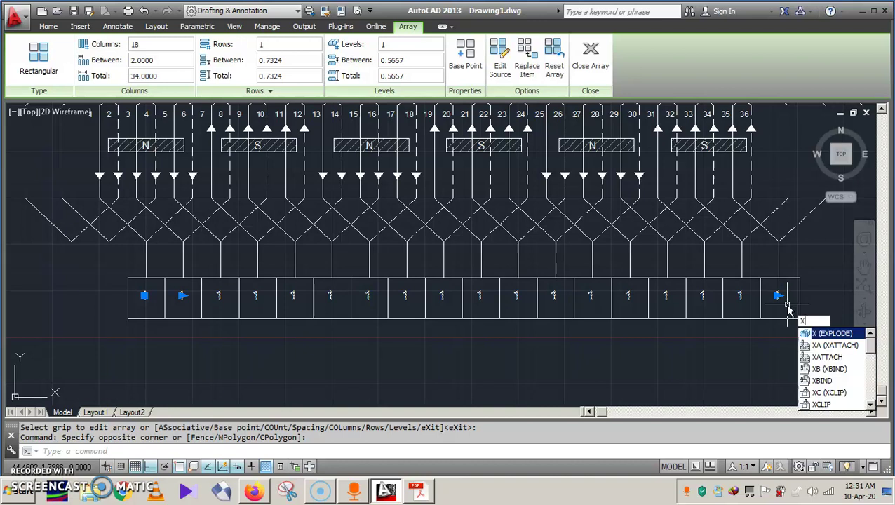
{"action": "key", "text": "Return"}
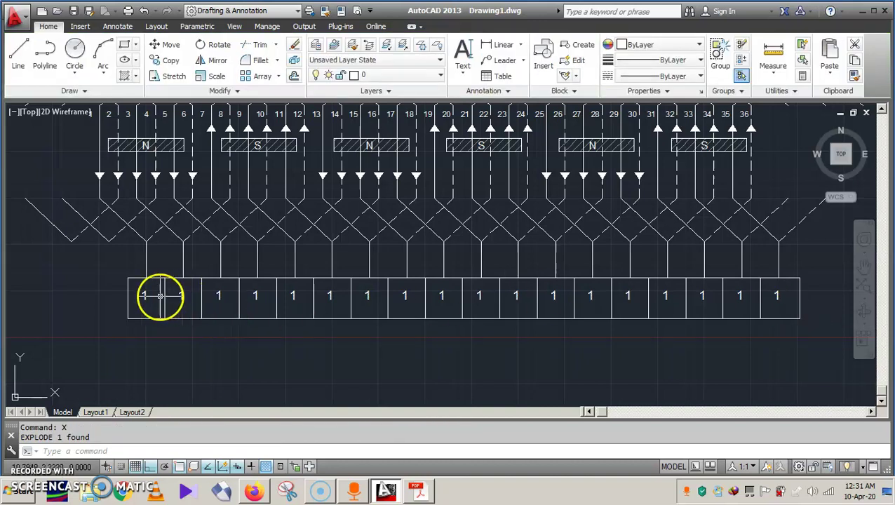
{"action": "left_click", "coordinate": [139, 287]}
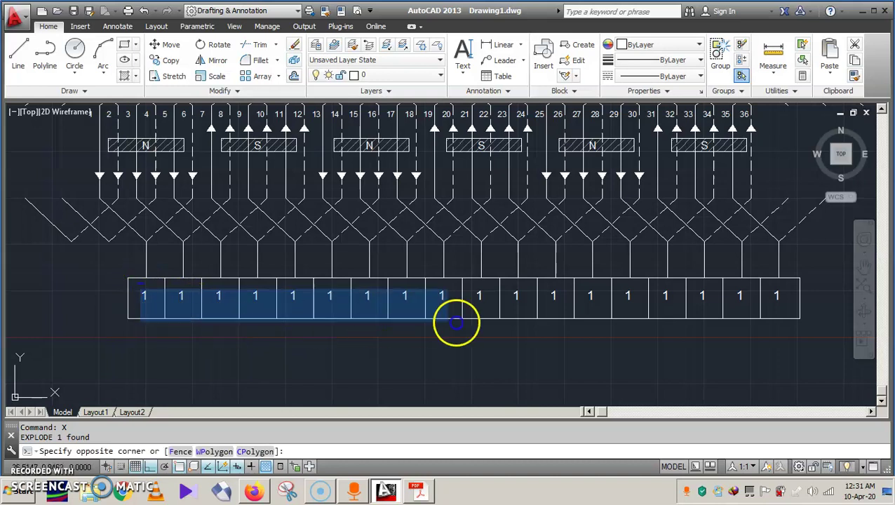
{"action": "left_click", "coordinate": [794, 310]}
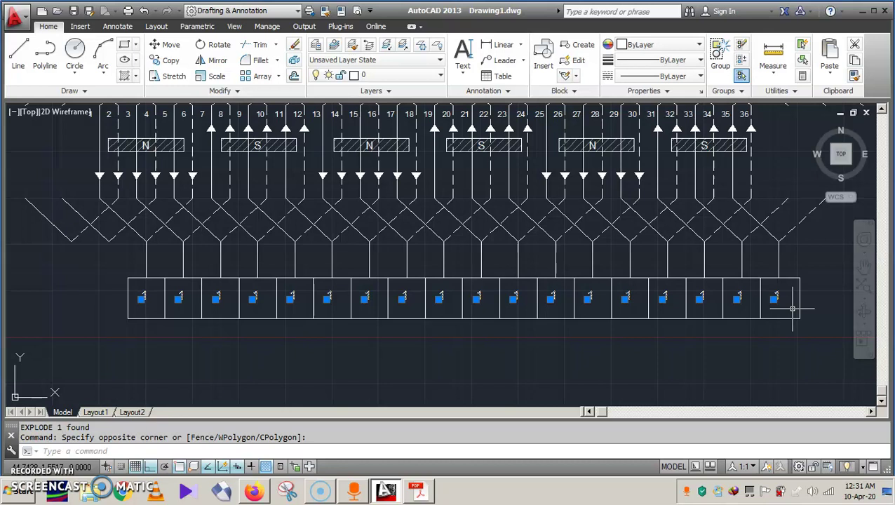
Step: Renumber the labels 1 to 18 left to right with TCOUNT, overwriting the 1s
{"action": "type", "text": "TCOUNT"}
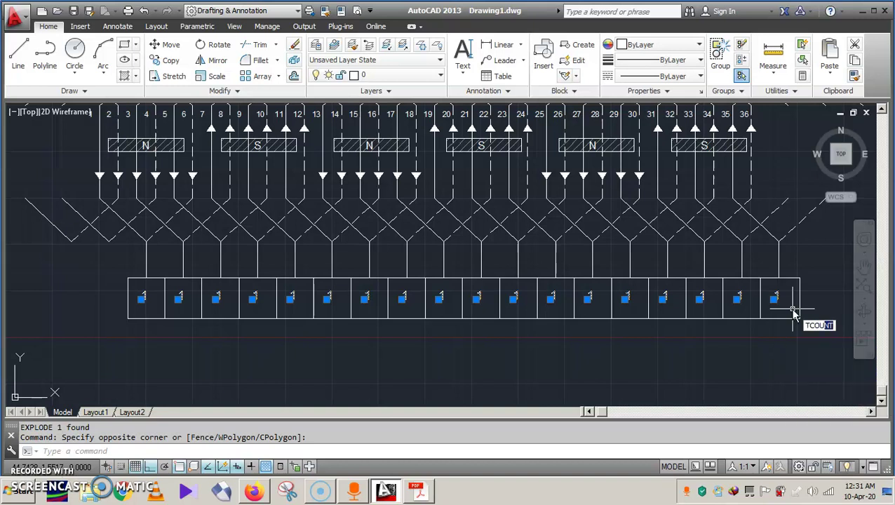
{"action": "key", "text": "Return"}
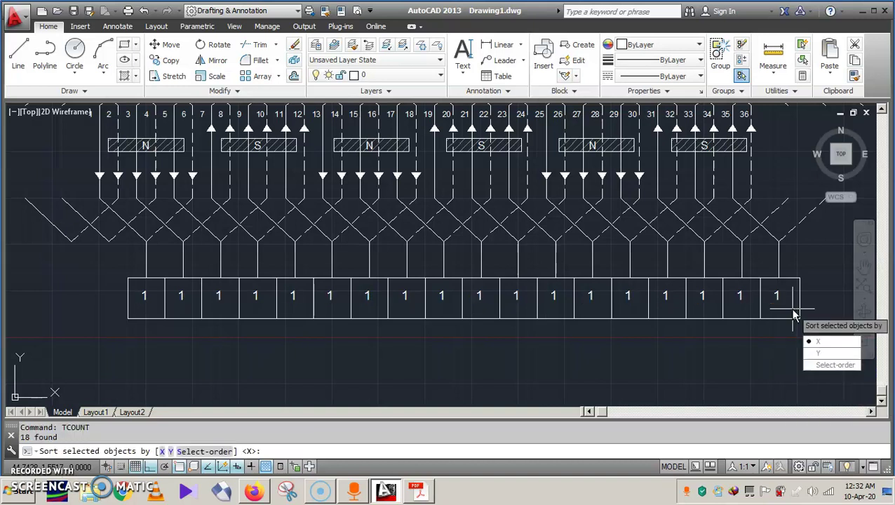
{"action": "left_click", "coordinate": [818, 341]}
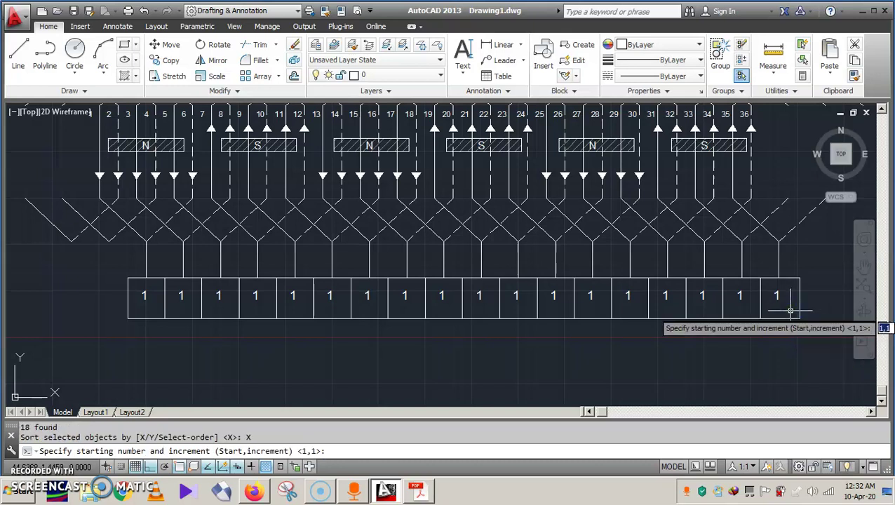
{"action": "key", "text": "Return"}
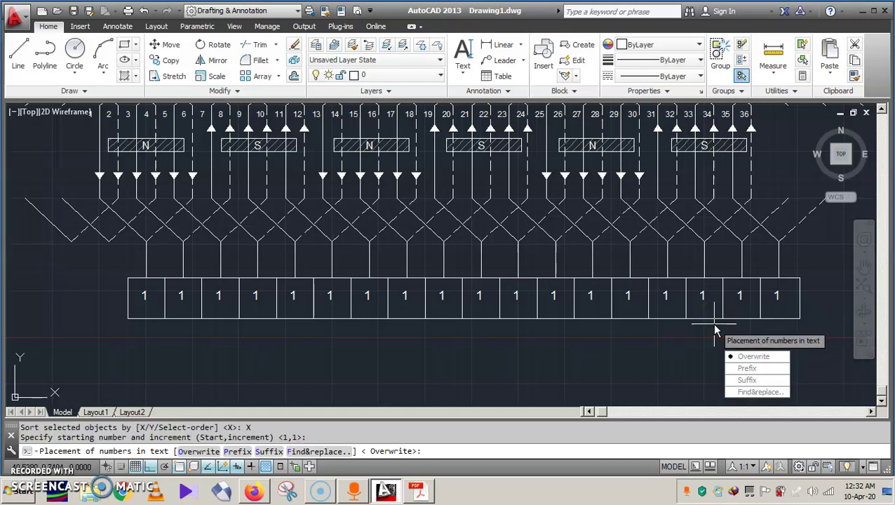
{"action": "left_click", "coordinate": [754, 356]}
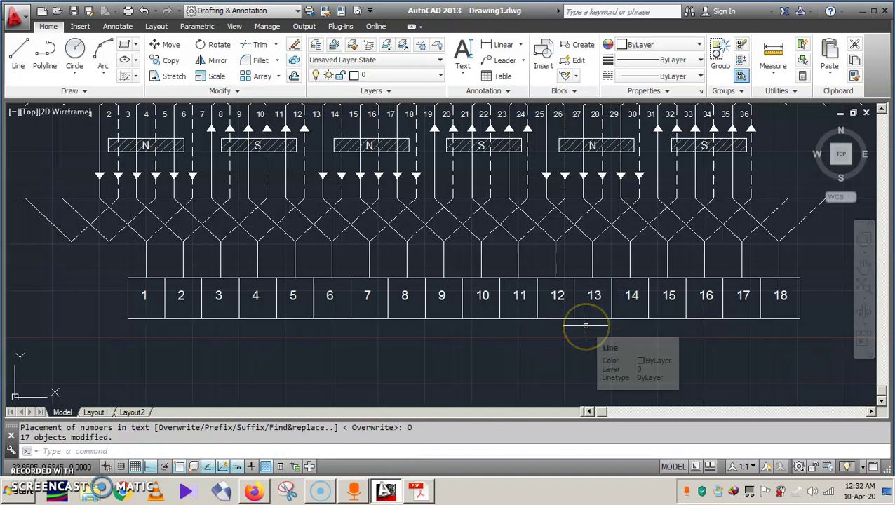
{"action": "key", "text": "Return"}
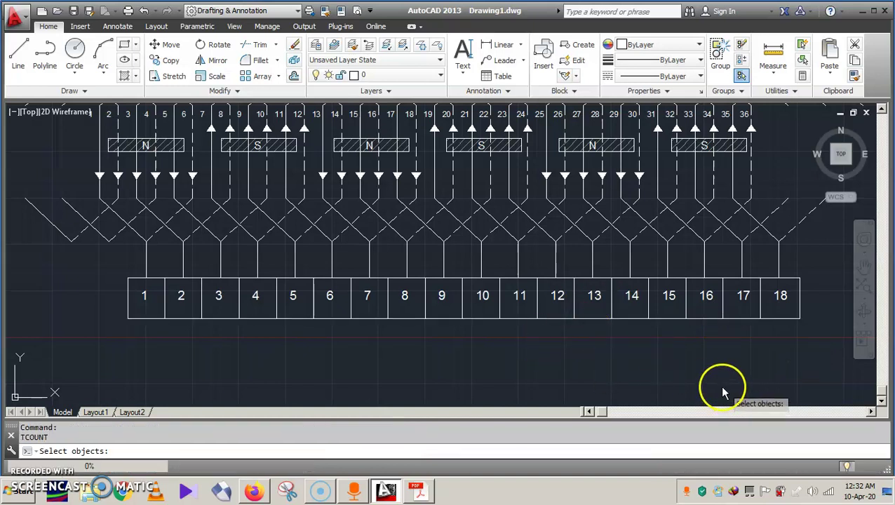
Step: Cancel the numbering and drag the whole winding diagram upward
{"action": "key", "text": "Escape"}
{"action": "scroll", "coordinate": [701, 351], "scroll_direction": "down", "scroll_amount": 2}
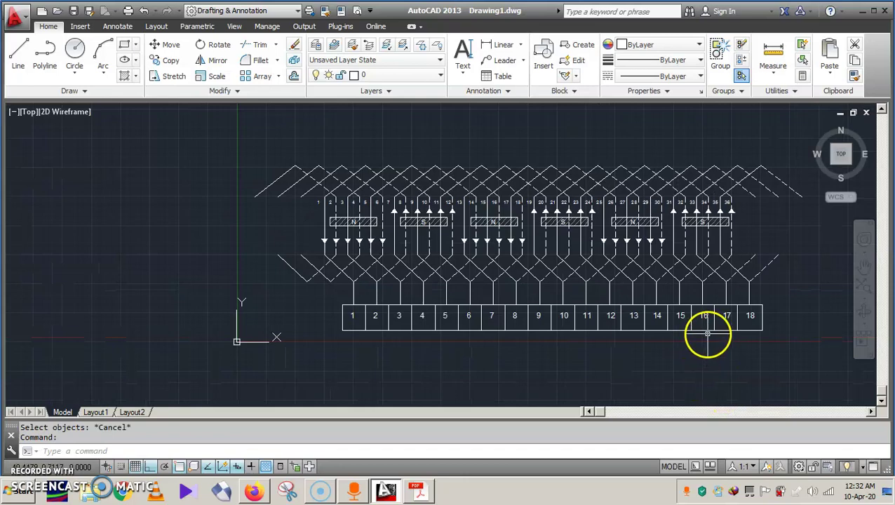
{"action": "left_click", "coordinate": [863, 267]}
{"action": "left_click_drag", "start_coordinate": [815, 284], "coordinate": [651, 286]}
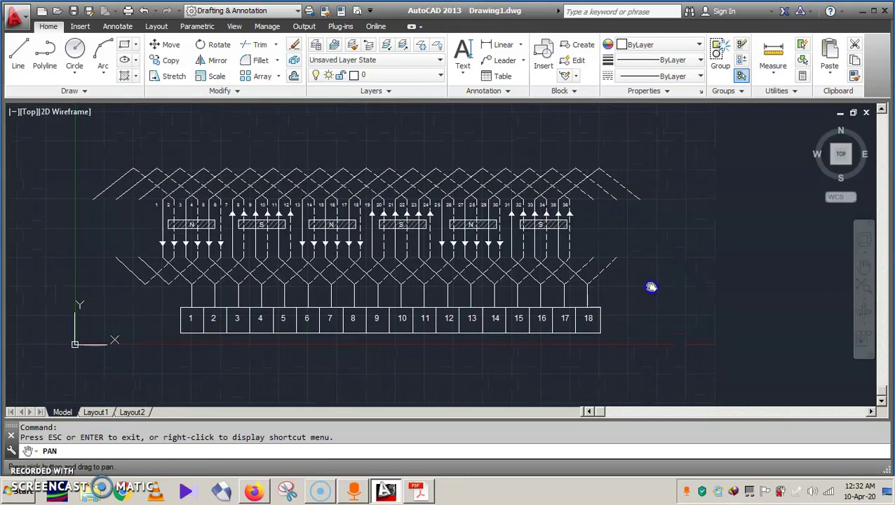
{"action": "key", "text": "Escape"}
{"action": "left_click", "coordinate": [82, 155]}
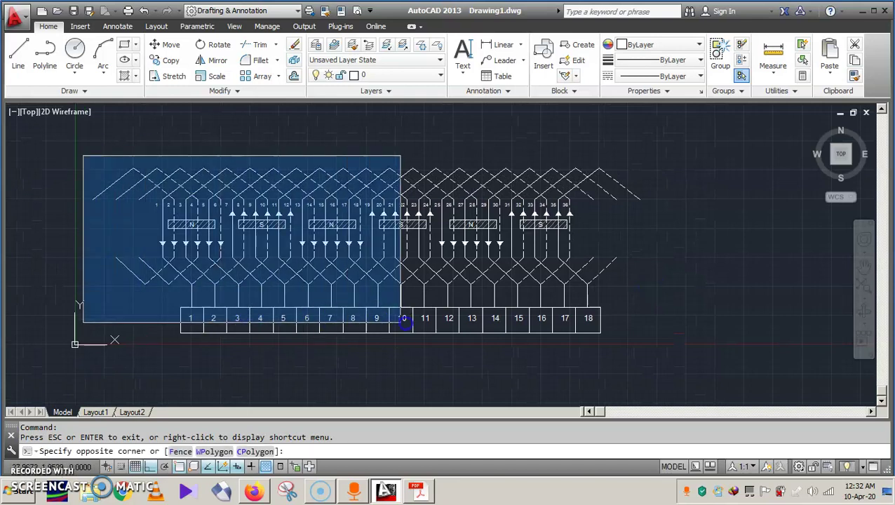
{"action": "left_click", "coordinate": [670, 336]}
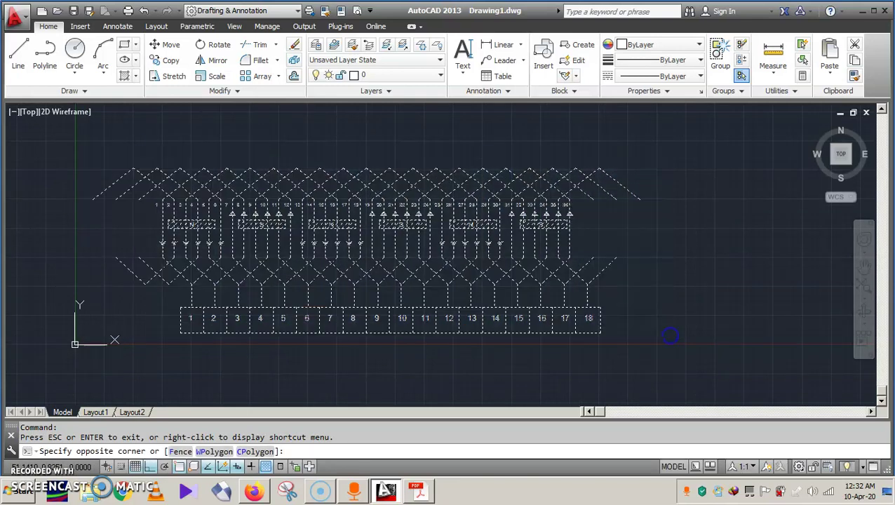
{"action": "left_click_drag", "start_coordinate": [370, 237], "coordinate": [376, 172]}
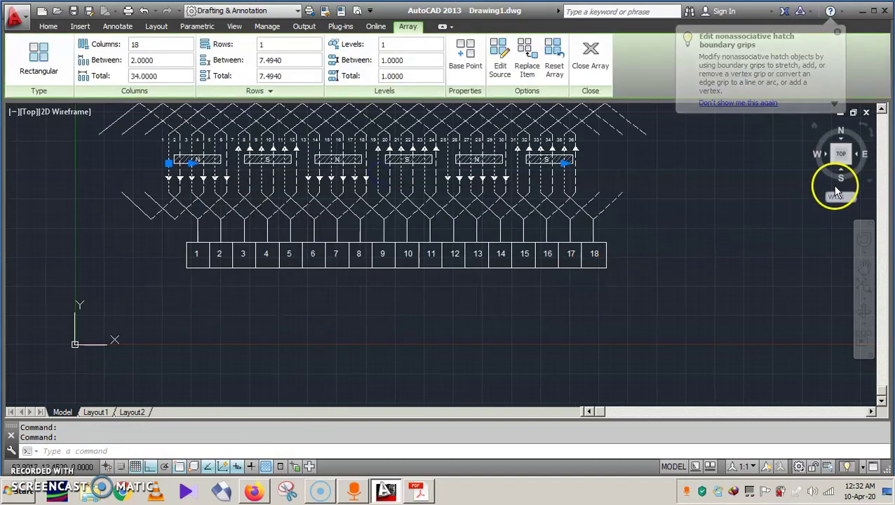
Step: Recentre the view on the diagram and close array editing
{"action": "left_click", "coordinate": [865, 266]}
{"action": "mouse_move", "coordinate": [616, 293]}
{"action": "left_mouse_down"}
{"action": "mouse_move", "coordinate": [628, 367]}
{"action": "mouse_move", "coordinate": [620, 330]}
{"action": "left_mouse_up"}
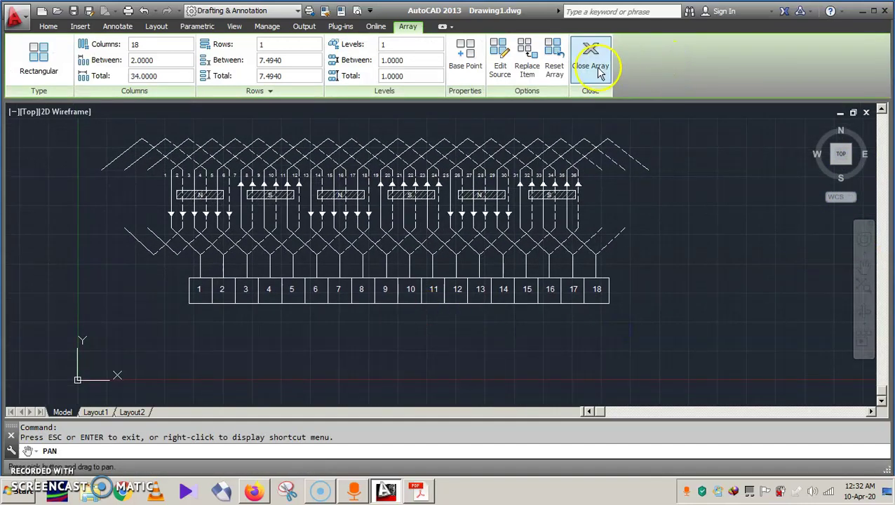
{"action": "left_click", "coordinate": [600, 72]}
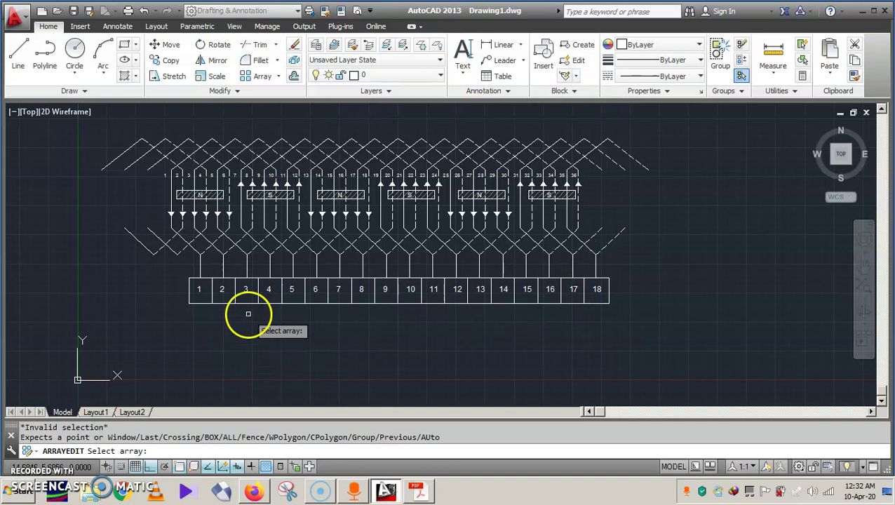
{"action": "left_click_drag", "start_coordinate": [309, 335], "coordinate": [362, 330]}
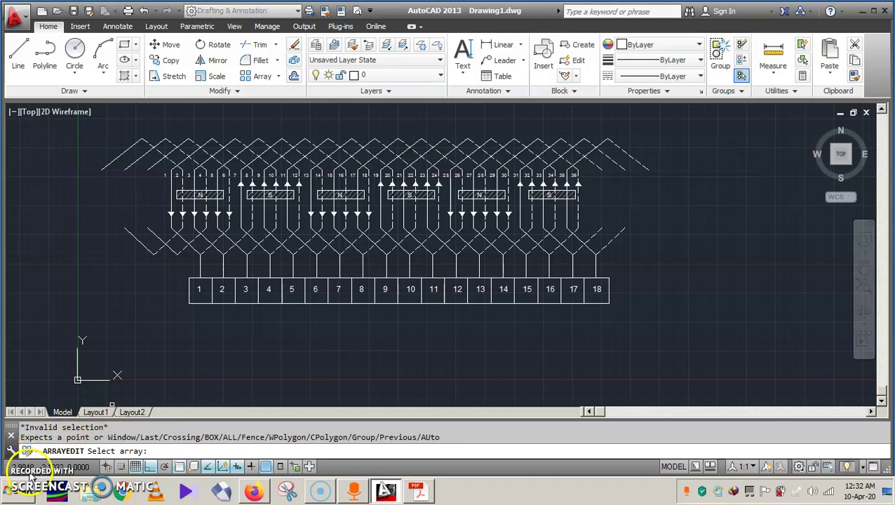
Step: Pan the view to the empty area below the commutator row
{"action": "left_click", "coordinate": [16, 53]}
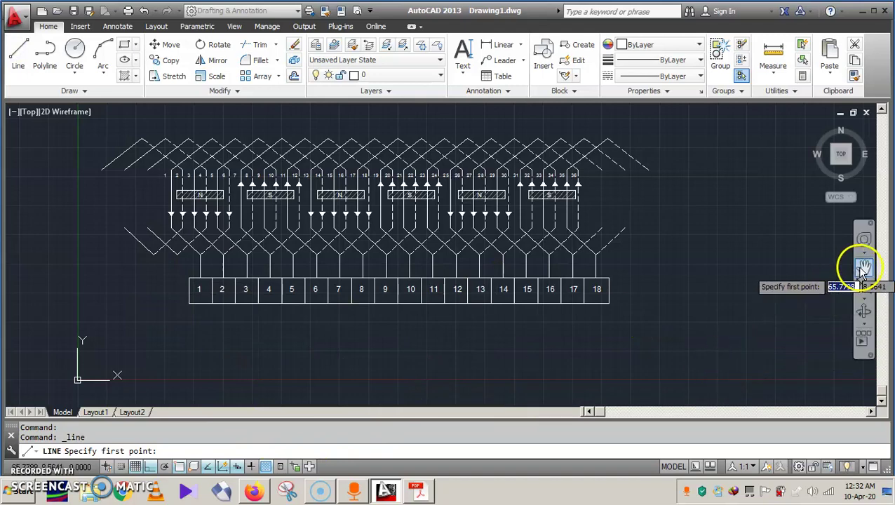
{"action": "left_click", "coordinate": [863, 267]}
{"action": "left_click_drag", "start_coordinate": [643, 303], "coordinate": [633, 230]}
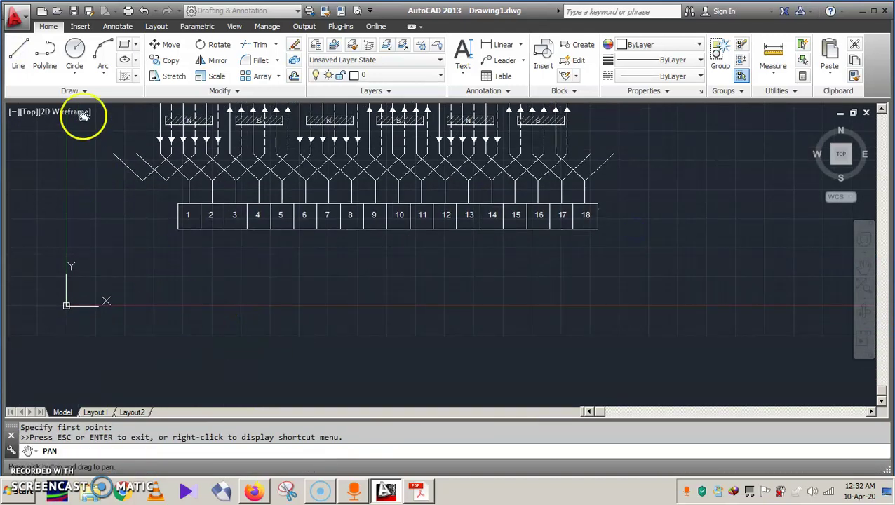
{"action": "left_click", "coordinate": [17, 53]}
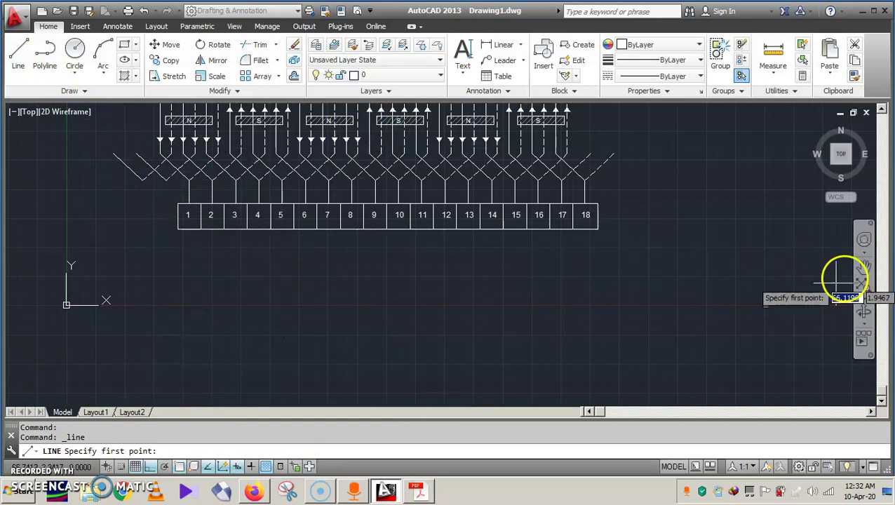
{"action": "left_click", "coordinate": [863, 266]}
{"action": "mouse_move", "coordinate": [766, 241]}
{"action": "left_mouse_down"}
{"action": "mouse_move", "coordinate": [601, 286]}
{"action": "mouse_move", "coordinate": [708, 282]}
{"action": "mouse_move", "coordinate": [742, 270]}
{"action": "left_mouse_up"}
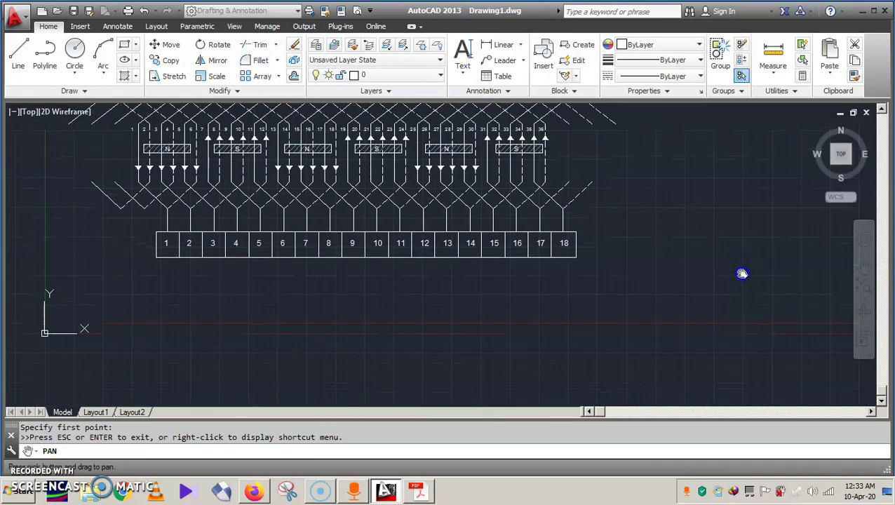
{"action": "left_click", "coordinate": [206, 147]}
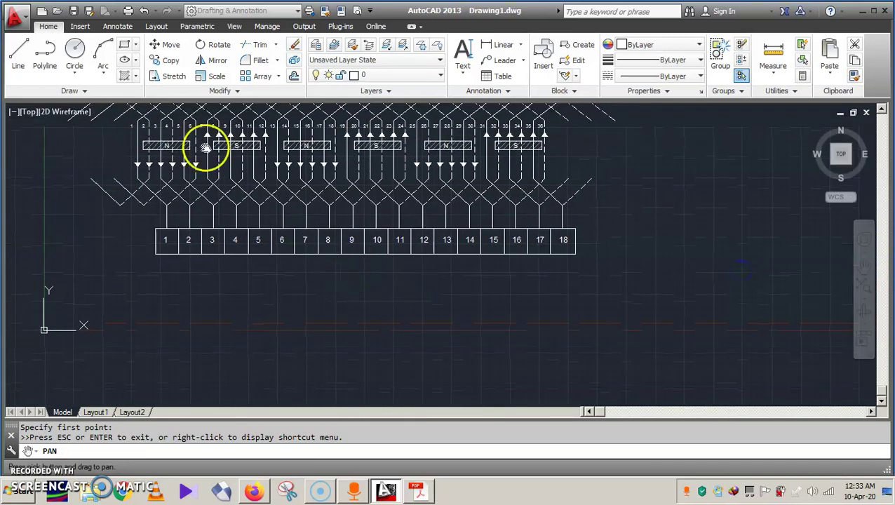
Step: Draw a vertical conductor line below the commutator with ortho on, then select it
{"action": "left_click", "coordinate": [19, 56]}
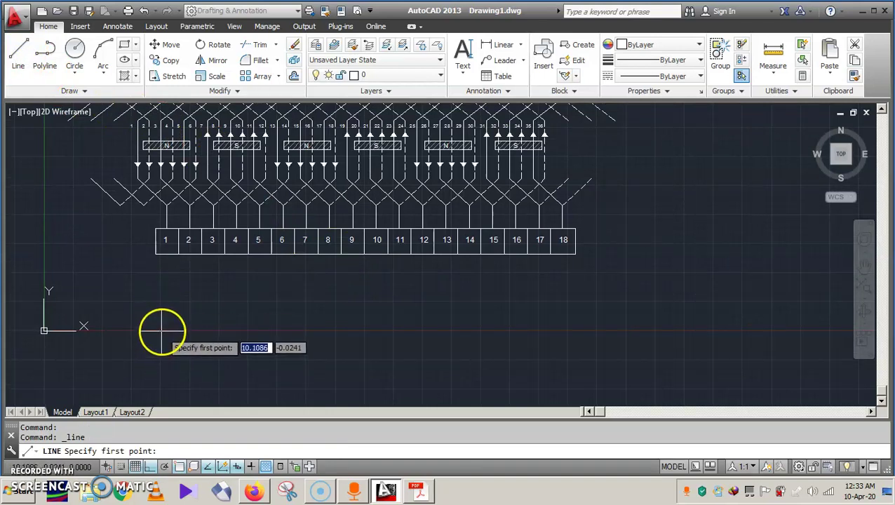
{"action": "left_click", "coordinate": [161, 331]}
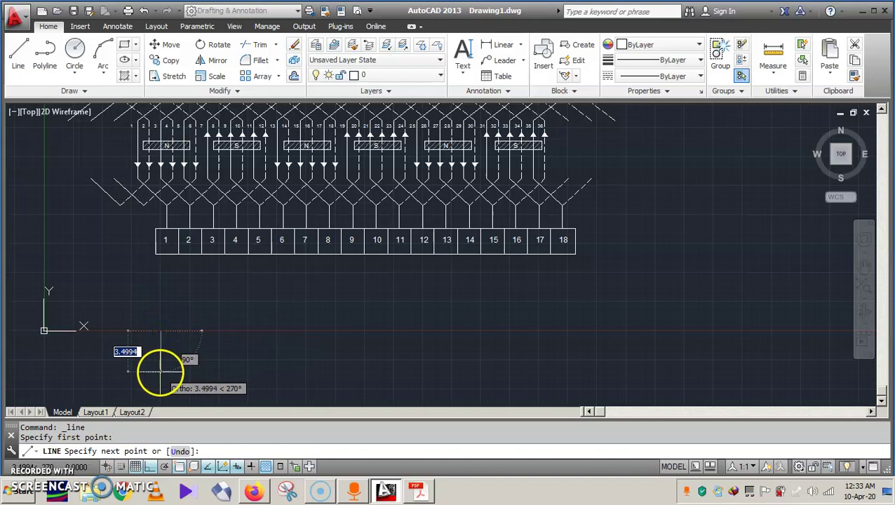
{"action": "key", "text": "F8"}
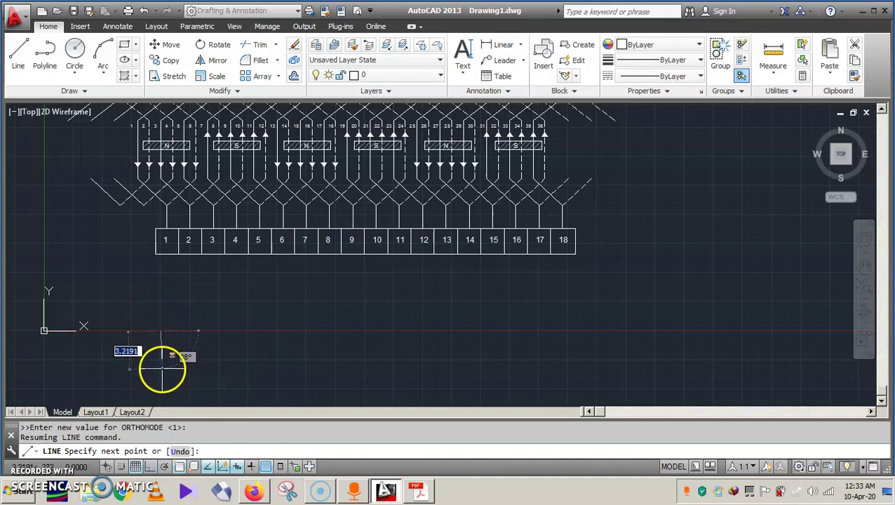
{"action": "left_click", "coordinate": [161, 382]}
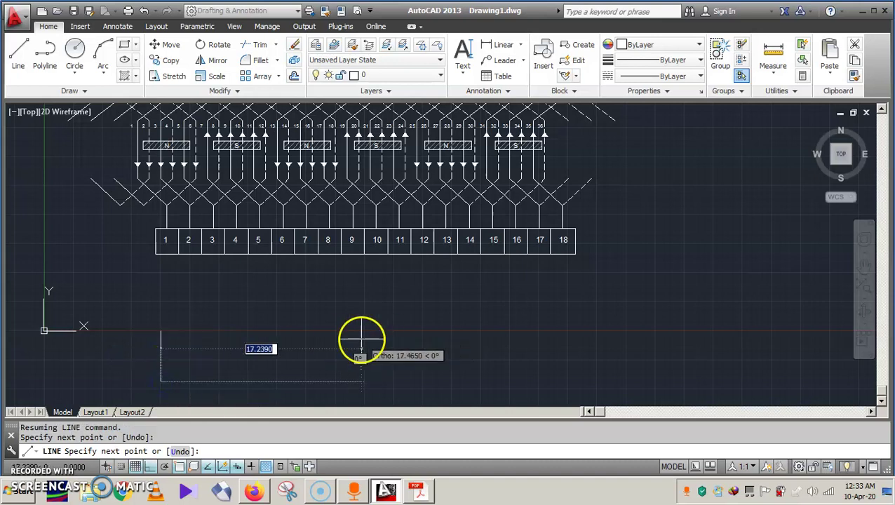
{"action": "key", "text": "Escape"}
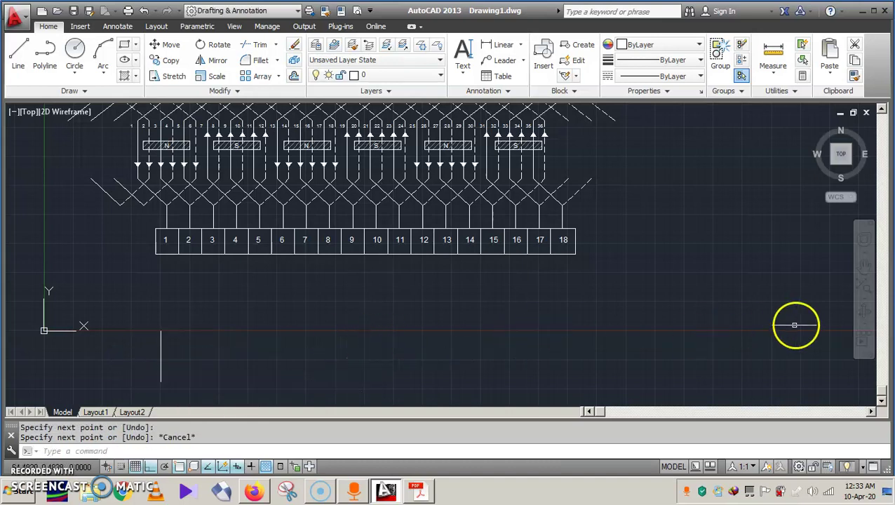
{"action": "left_click", "coordinate": [863, 271]}
{"action": "left_click_drag", "start_coordinate": [506, 360], "coordinate": [523, 320]}
{"action": "key", "text": "Escape"}
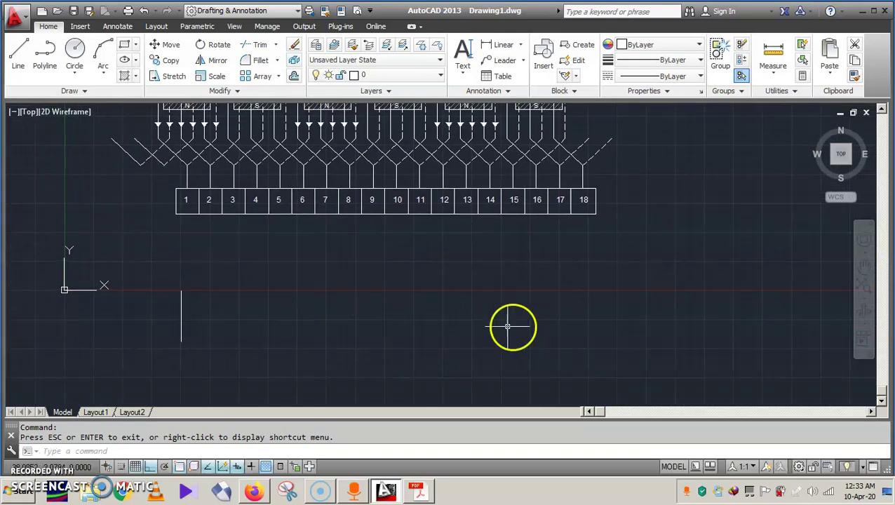
{"action": "left_click", "coordinate": [180, 315]}
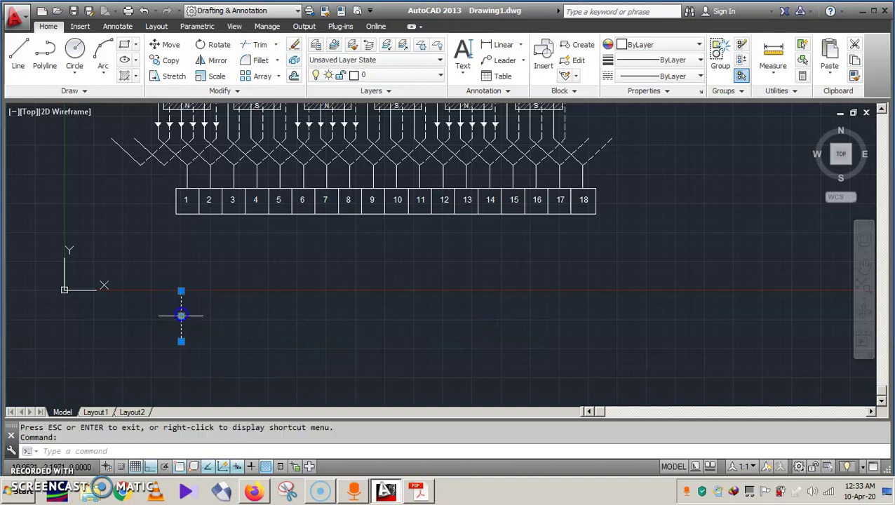
Step: Array the conductor line into 1 row of 36 columns spaced 1.5 apart
{"action": "left_click", "coordinate": [261, 76]}
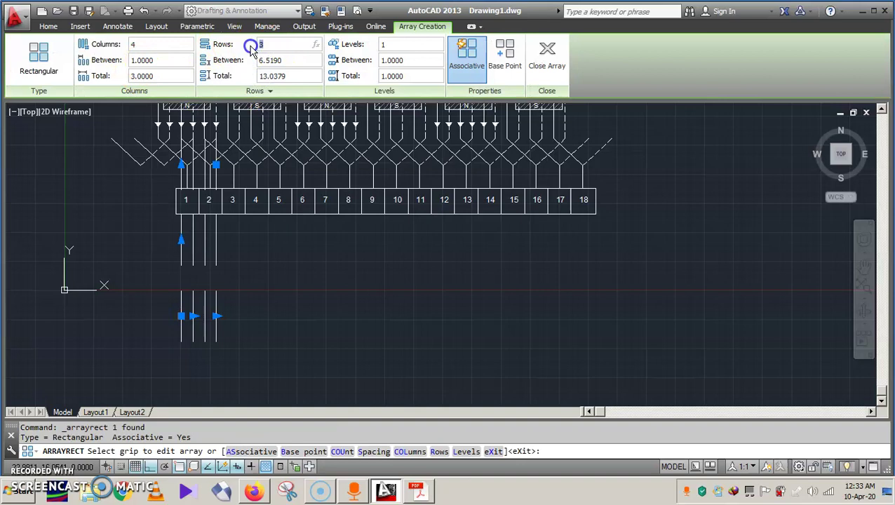
{"action": "type", "text": "1"}
{"action": "left_click", "coordinate": [149, 45]}
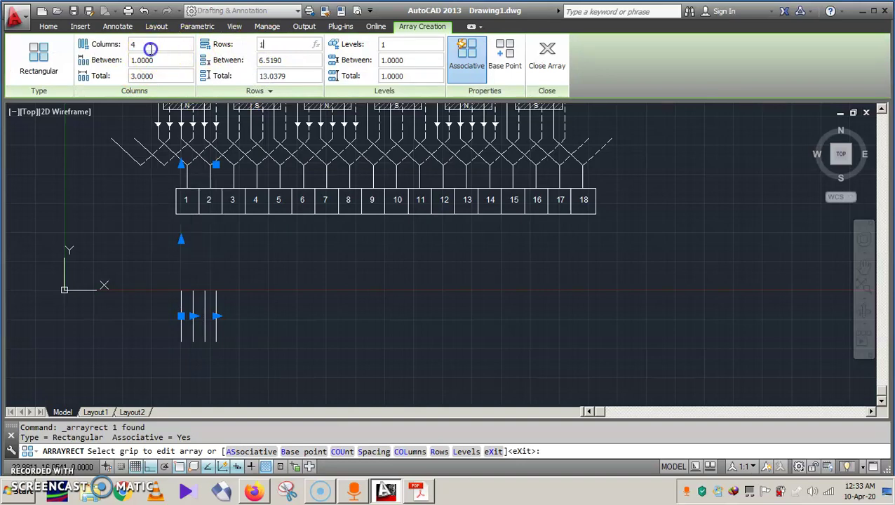
{"action": "left_click", "coordinate": [138, 40]}
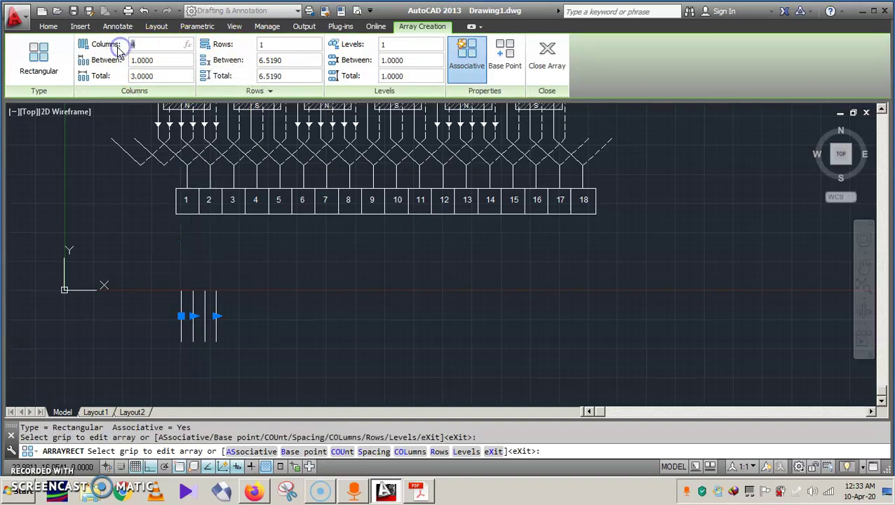
{"action": "type", "text": "36"}
{"action": "key", "text": "Return"}
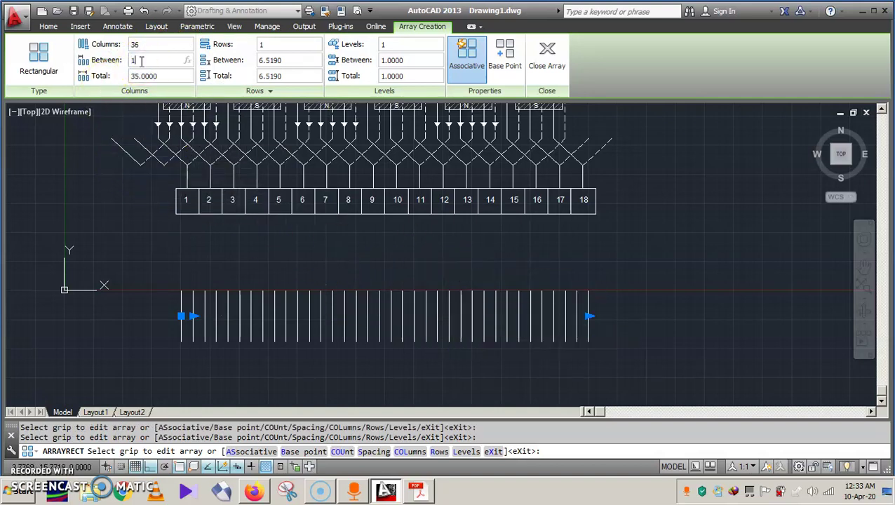
{"action": "type", "text": ".5"}
{"action": "key", "text": "Return"}
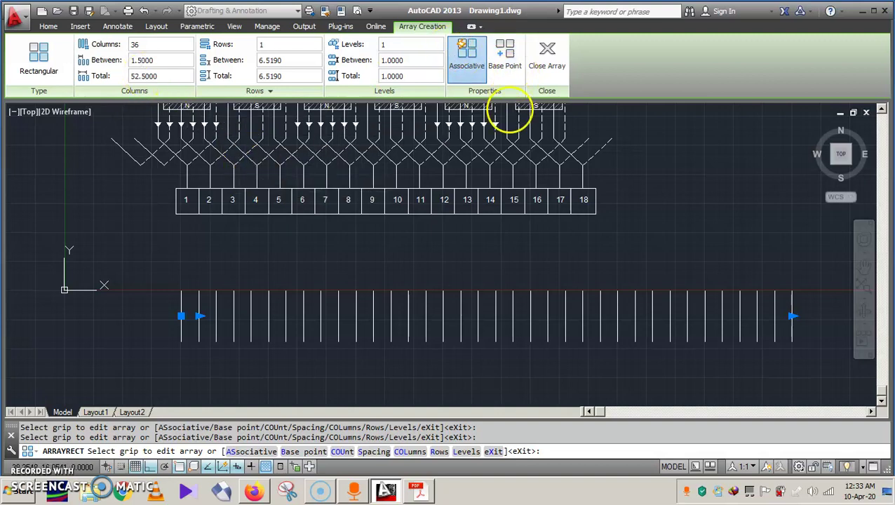
{"action": "key", "text": "Return"}
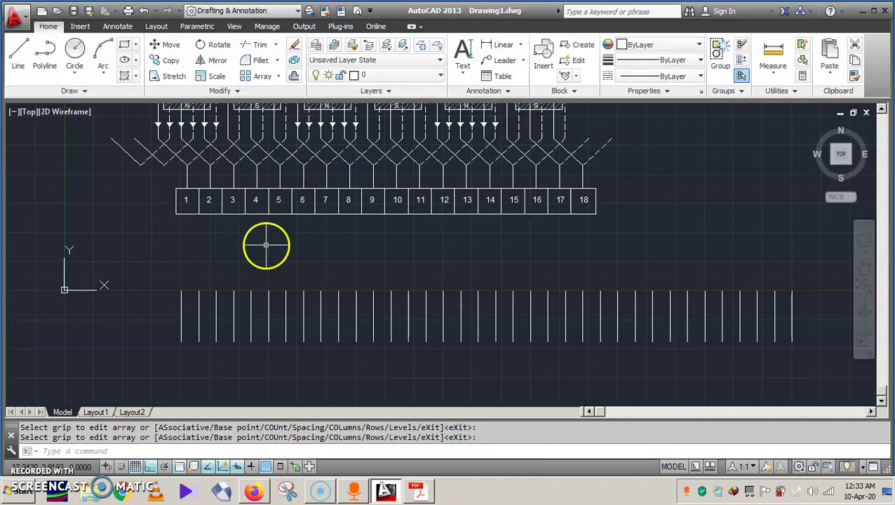
Step: Draw a short line joining the tops of the first two conductors
{"action": "left_click", "coordinate": [18, 53]}
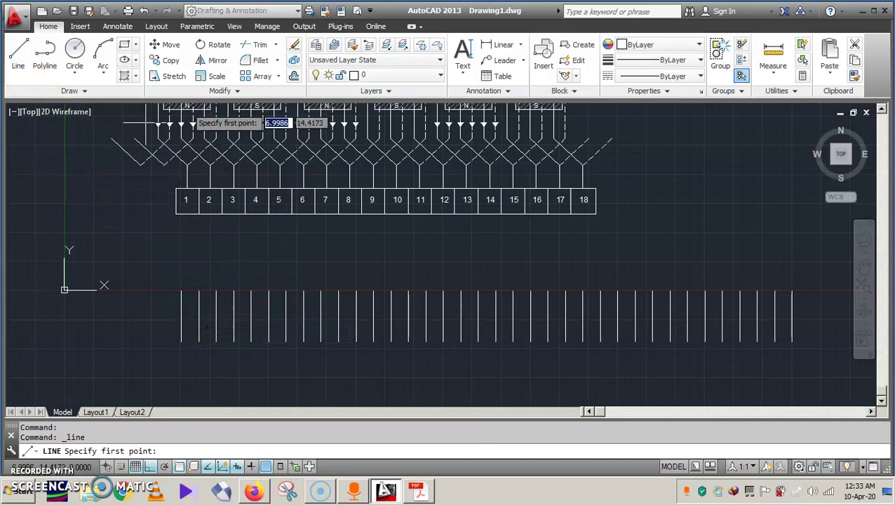
{"action": "left_click", "coordinate": [183, 291]}
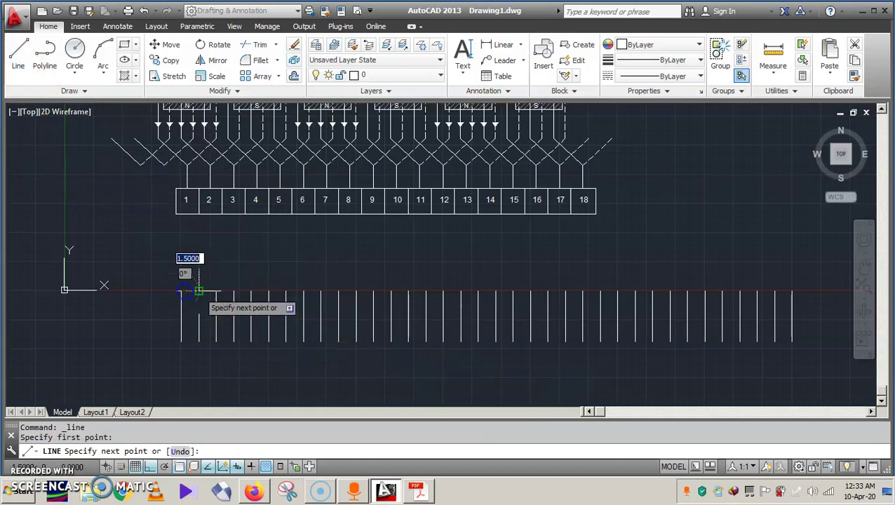
{"action": "left_click", "coordinate": [200, 291]}
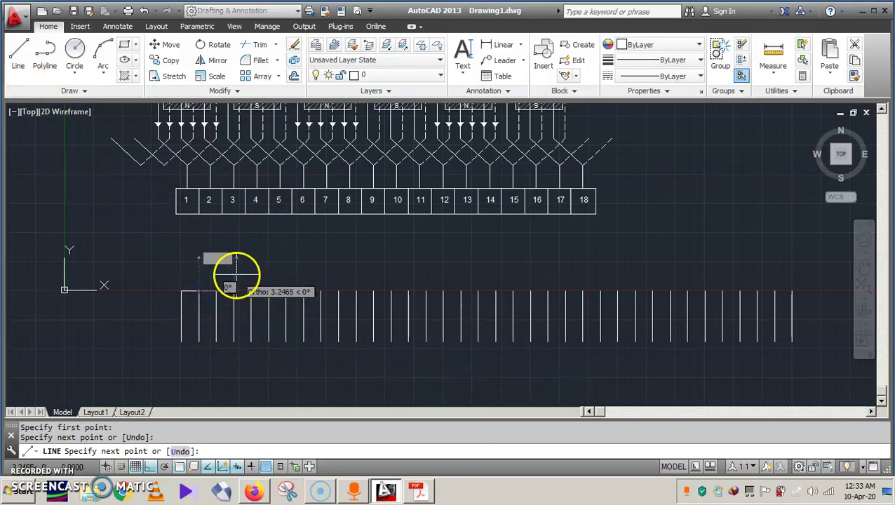
{"action": "key", "text": "Escape"}
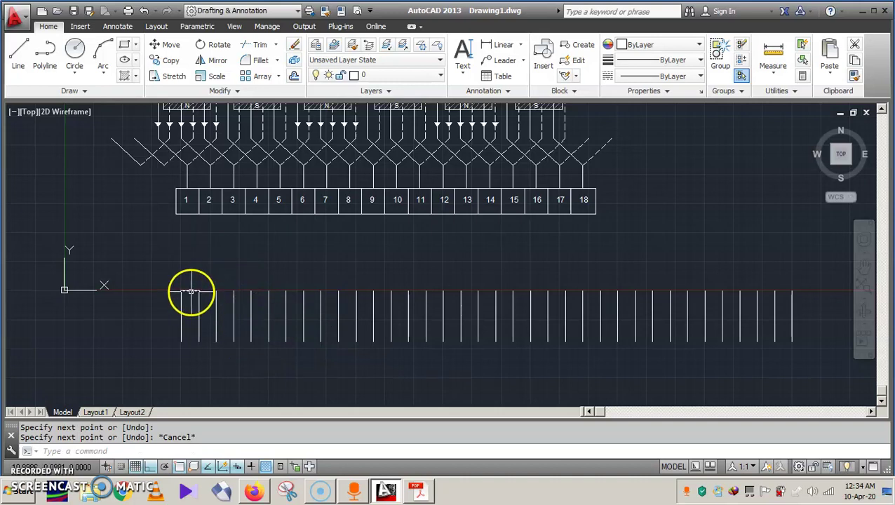
{"action": "left_click", "coordinate": [190, 291]}
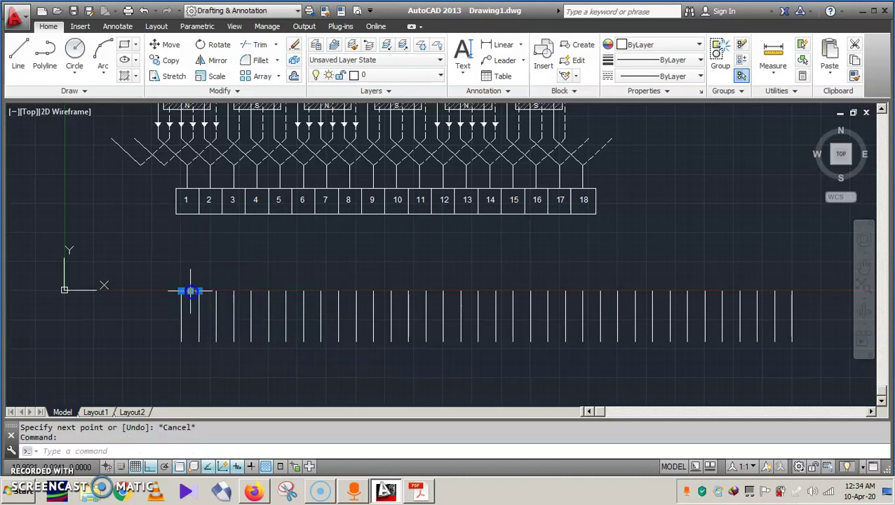
Step: Array the top connector as 1 row of 18 columns, 3 units apart
{"action": "left_click", "coordinate": [256, 77]}
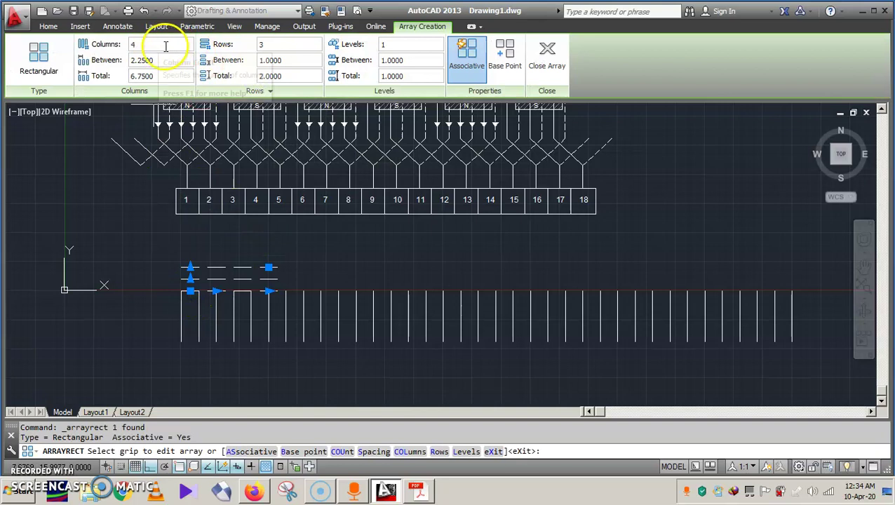
{"action": "left_click", "coordinate": [292, 47]}
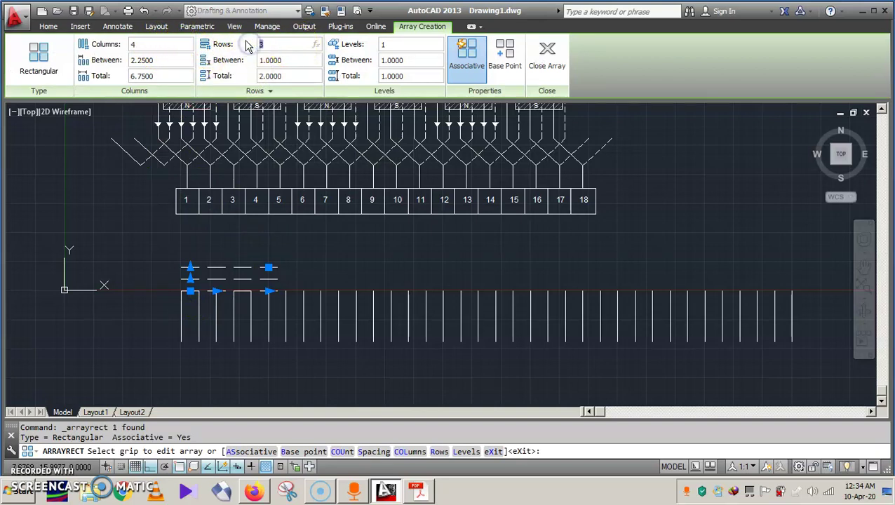
{"action": "type", "text": "1"}
{"action": "left_click", "coordinate": [128, 44]}
{"action": "type", "text": "18"}
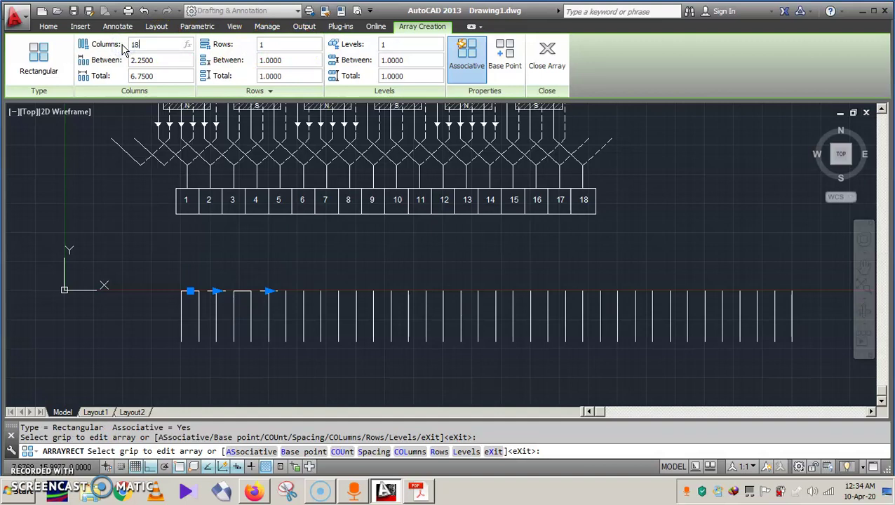
{"action": "key", "text": "Return"}
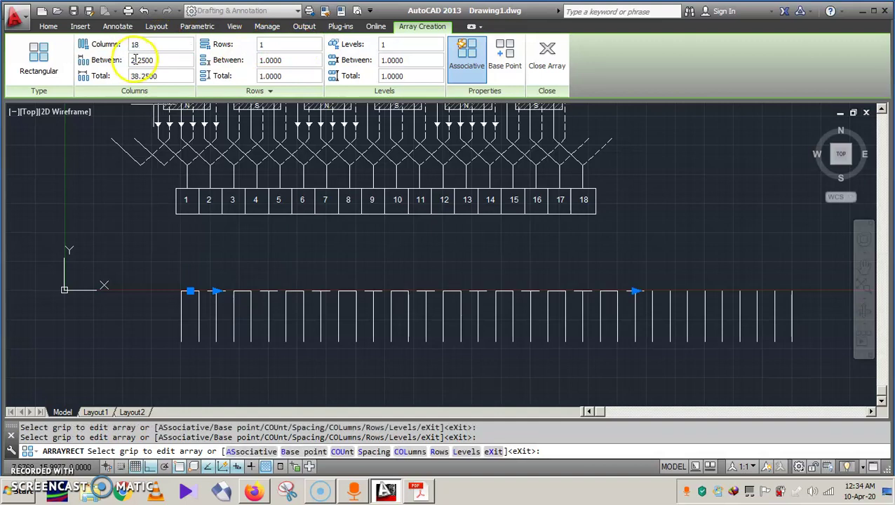
{"action": "scroll", "coordinate": [197, 294], "scroll_direction": "up", "scroll_amount": 4}
{"action": "scroll", "coordinate": [245, 300], "scroll_direction": "down", "scroll_amount": 3}
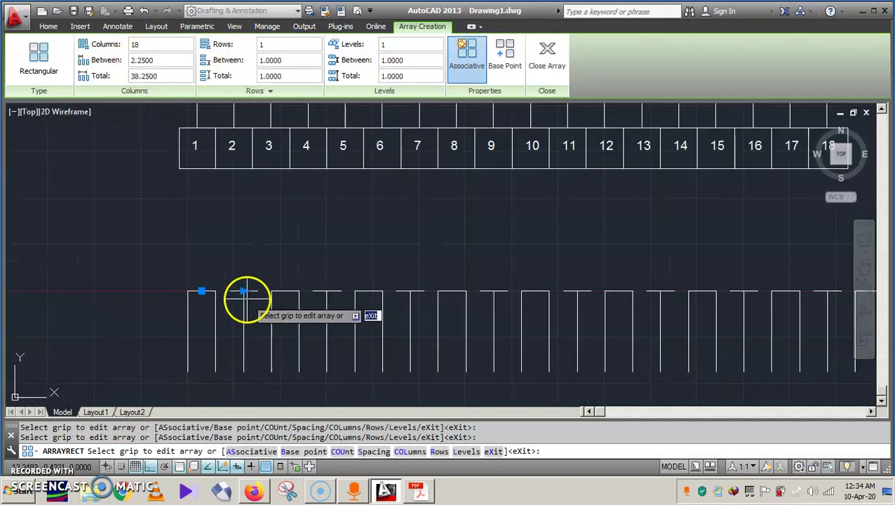
{"action": "scroll", "coordinate": [244, 300], "scroll_direction": "down", "scroll_amount": 1}
{"action": "left_click", "coordinate": [138, 60]}
{"action": "type", "text": "3.0000"}
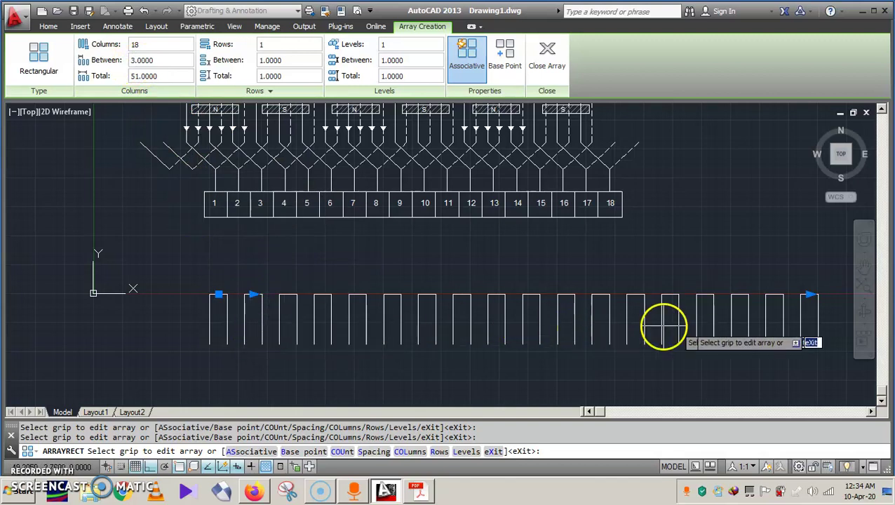
Step: Finish the connector array and draw a short bottom link joining the first two loops
{"action": "key", "text": "Return"}
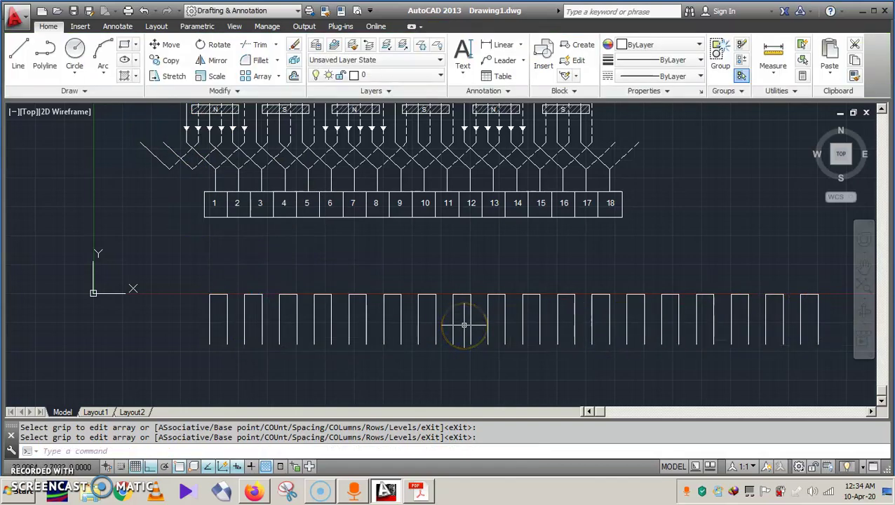
{"action": "left_click", "coordinate": [20, 56]}
{"action": "left_click", "coordinate": [226, 344]}
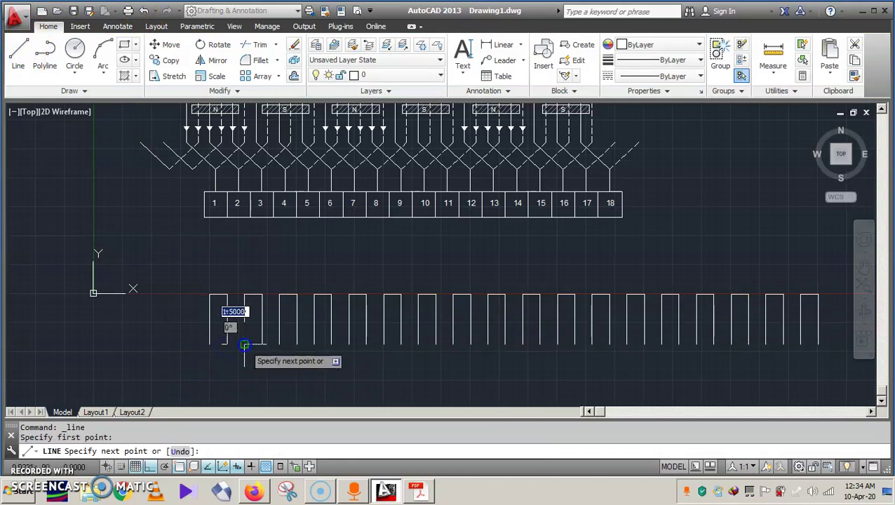
{"action": "left_click", "coordinate": [244, 344]}
{"action": "key", "text": "Escape"}
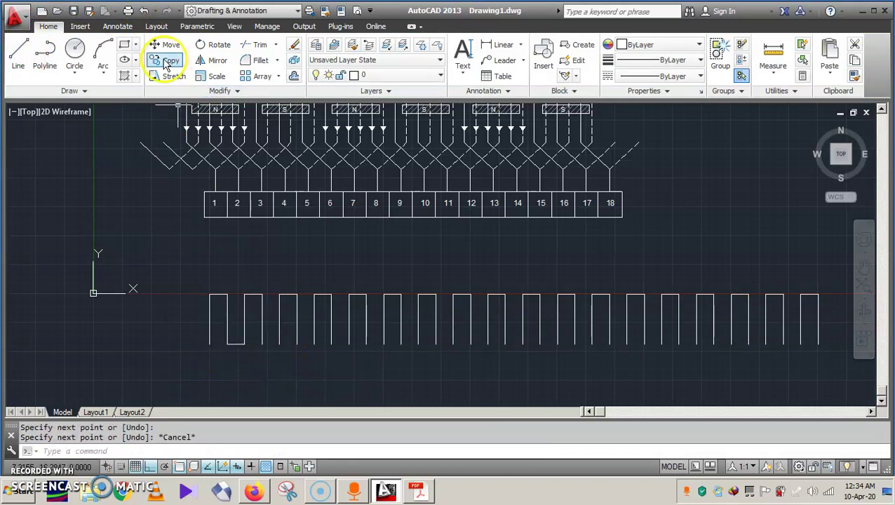
{"action": "left_click", "coordinate": [234, 344]}
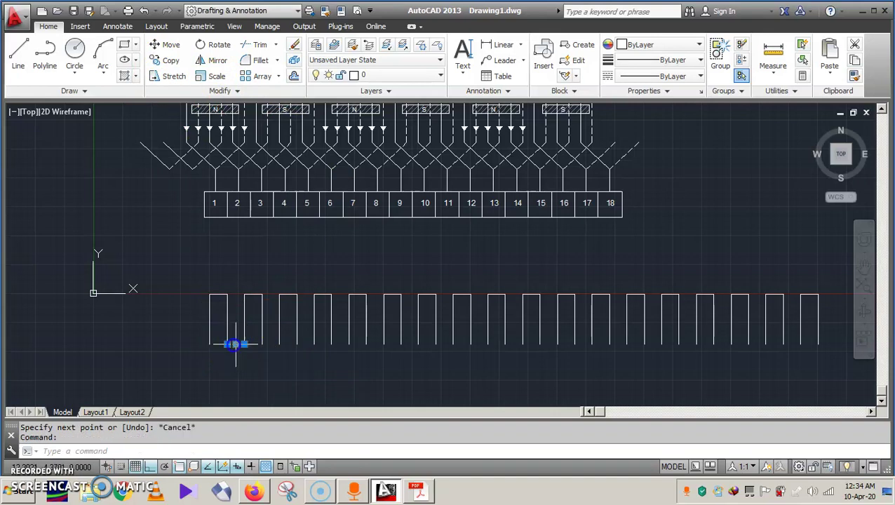
Step: Array the bottom link into 1 row of 18 columns
{"action": "left_click", "coordinate": [261, 76]}
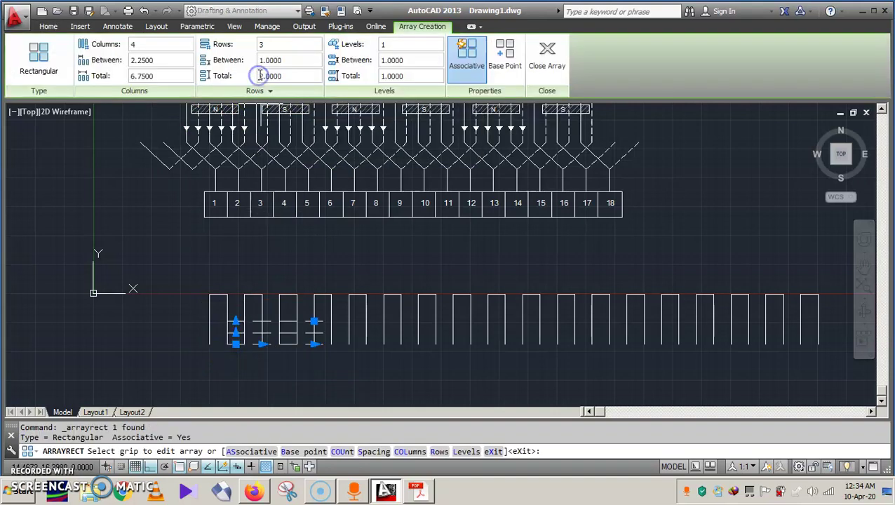
{"action": "left_click", "coordinate": [259, 45]}
{"action": "type", "text": "1"}
{"action": "left_click", "coordinate": [138, 44]}
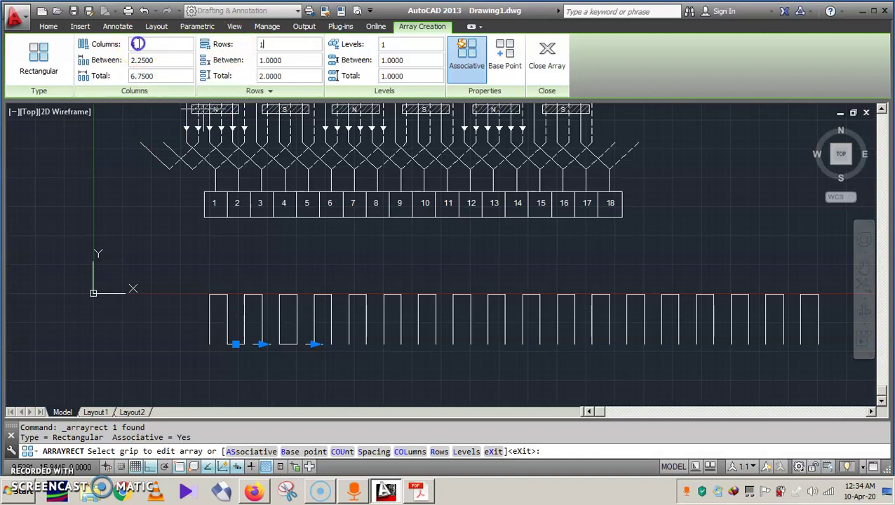
{"action": "type", "text": "18"}
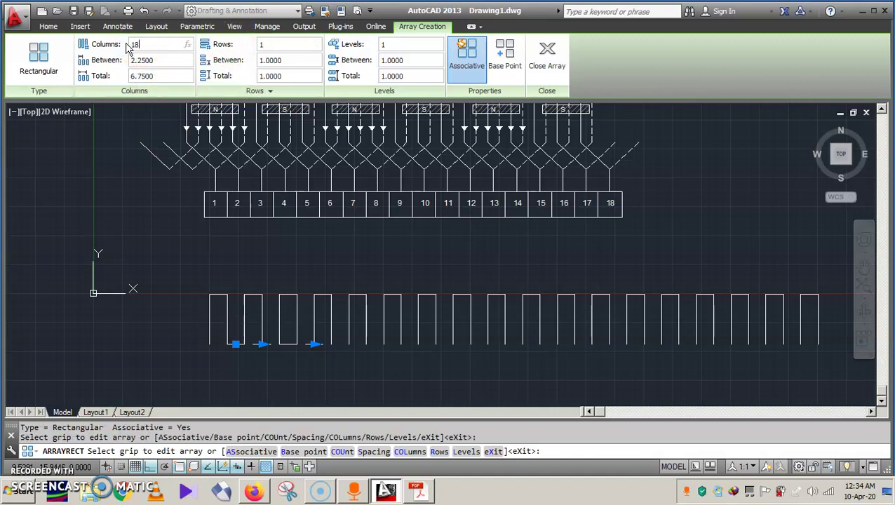
{"action": "key", "text": "Return"}
{"action": "left_click", "coordinate": [137, 60]}
{"action": "type", "text": "13"}
{"action": "key", "text": "Return"}
Step: Correct the link spacing to 3, close the array, and bring up the winding table
{"action": "left_click", "coordinate": [138, 61]}
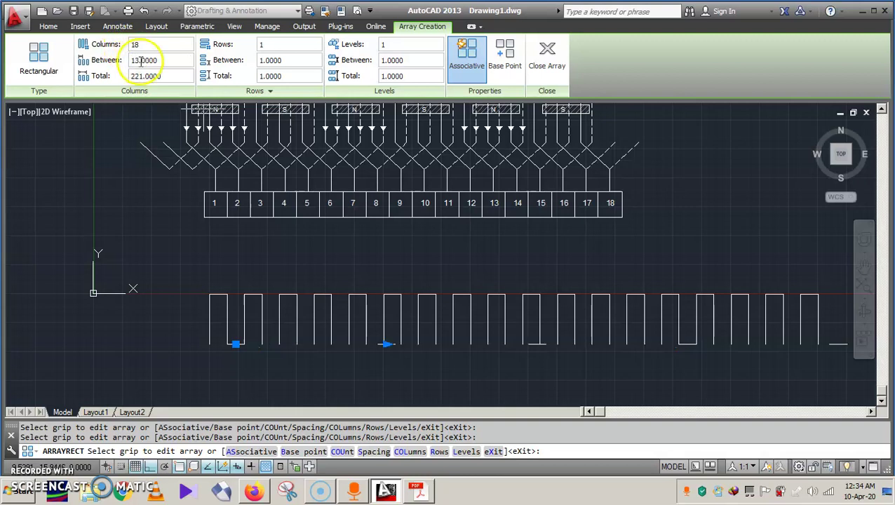
{"action": "type", "text": "3.0000"}
{"action": "key", "text": "Return"}
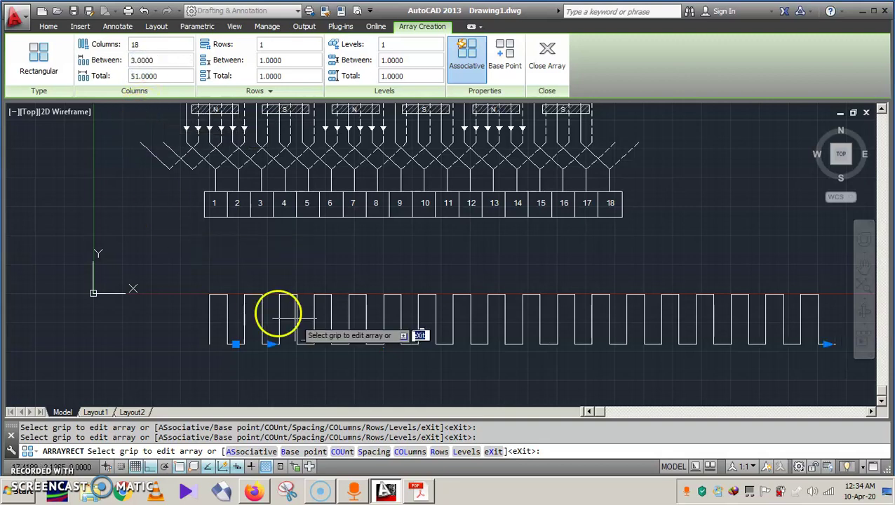
{"action": "left_click", "coordinate": [864, 266]}
{"action": "left_click_drag", "start_coordinate": [735, 261], "coordinate": [639, 265]}
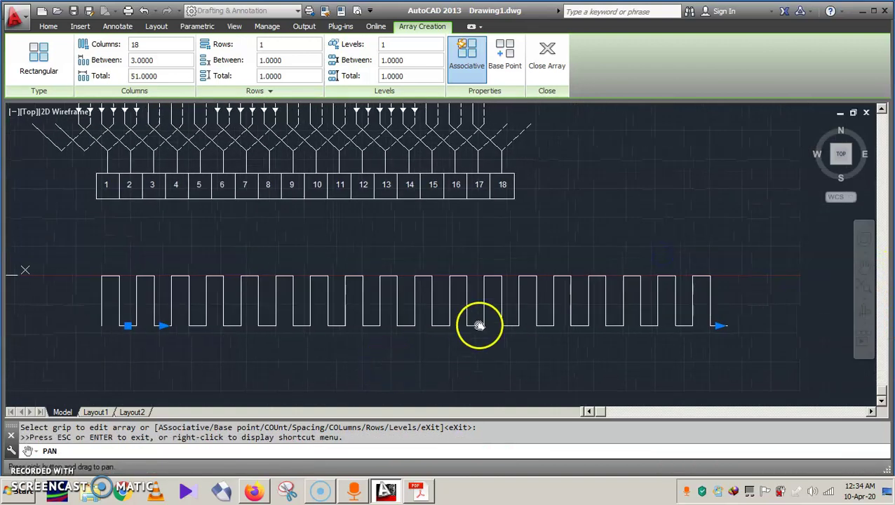
{"action": "key", "text": "Escape"}
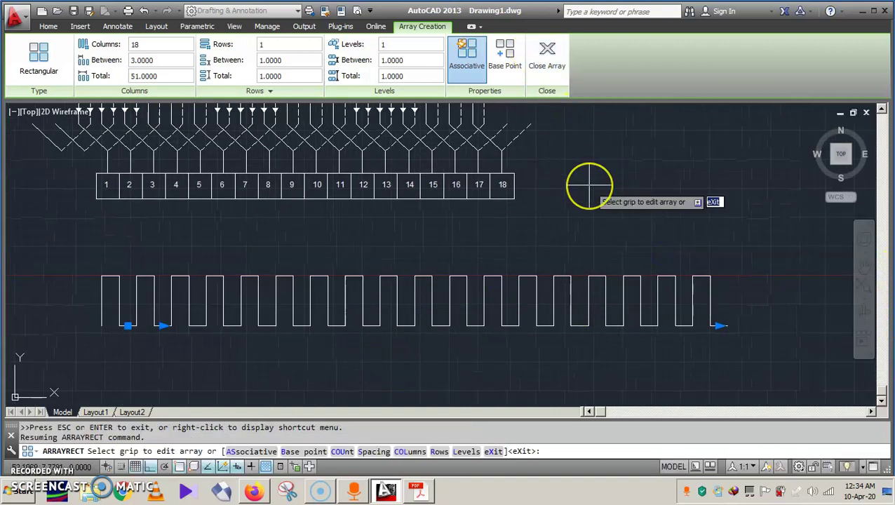
{"action": "key", "text": "Return"}
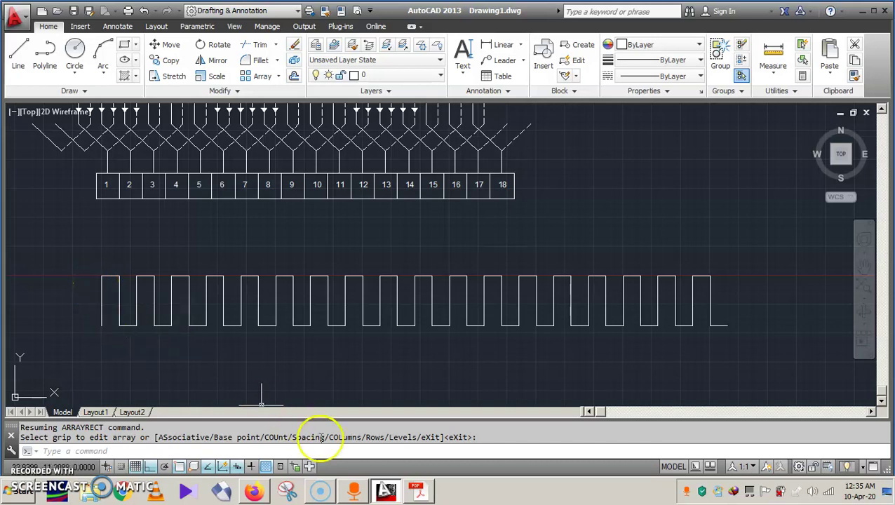
{"action": "left_click", "coordinate": [416, 491]}
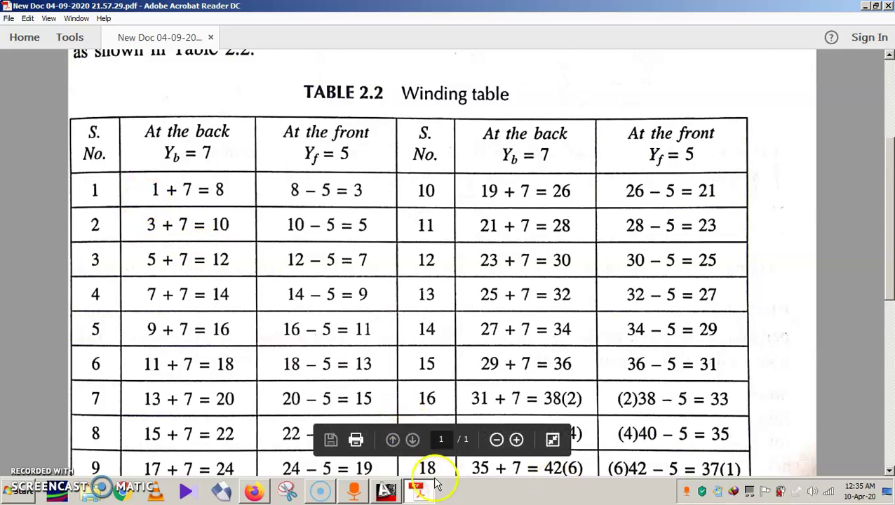
{"action": "mouse_move", "coordinate": [419, 491]}
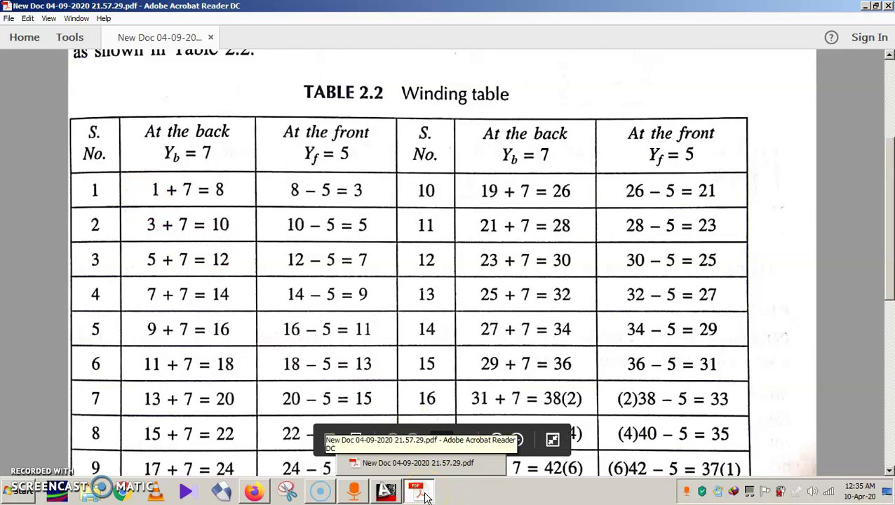
{"action": "left_click", "coordinate": [424, 494]}
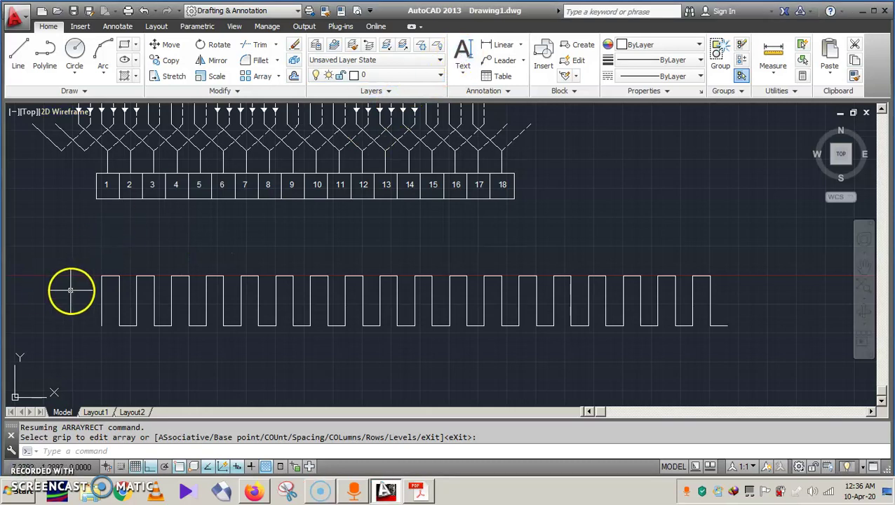
Step: Place a single-line text '1' just left of the first conductor
{"action": "scroll", "coordinate": [71, 290], "scroll_direction": "up", "scroll_amount": 4}
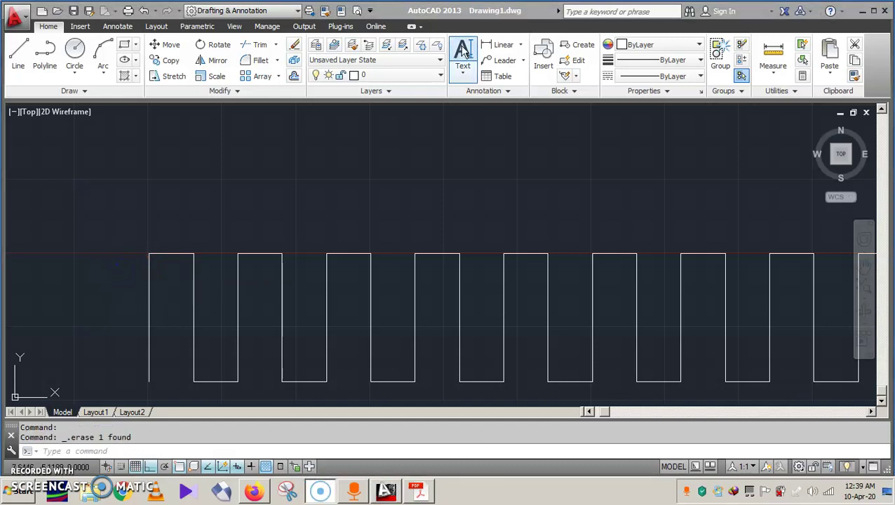
{"action": "left_click", "coordinate": [463, 53]}
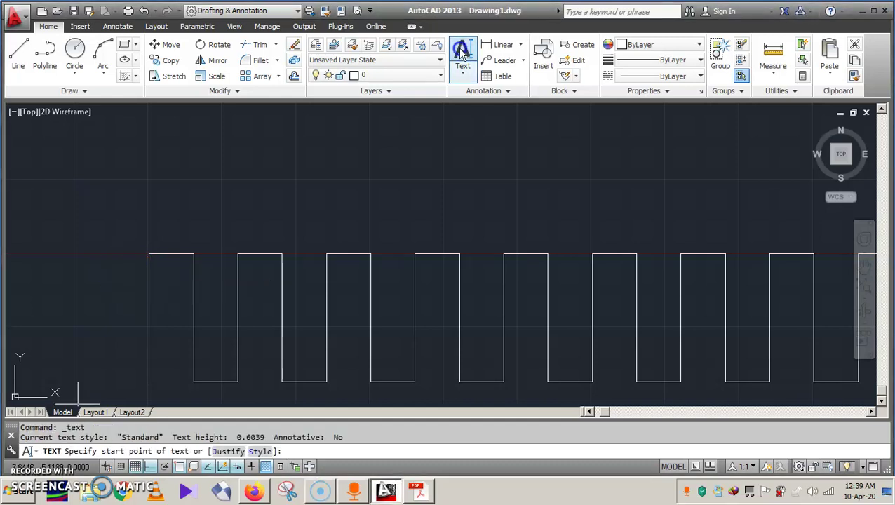
{"action": "scroll", "coordinate": [134, 269], "scroll_direction": "up", "scroll_amount": 2}
{"action": "left_click", "coordinate": [137, 267]}
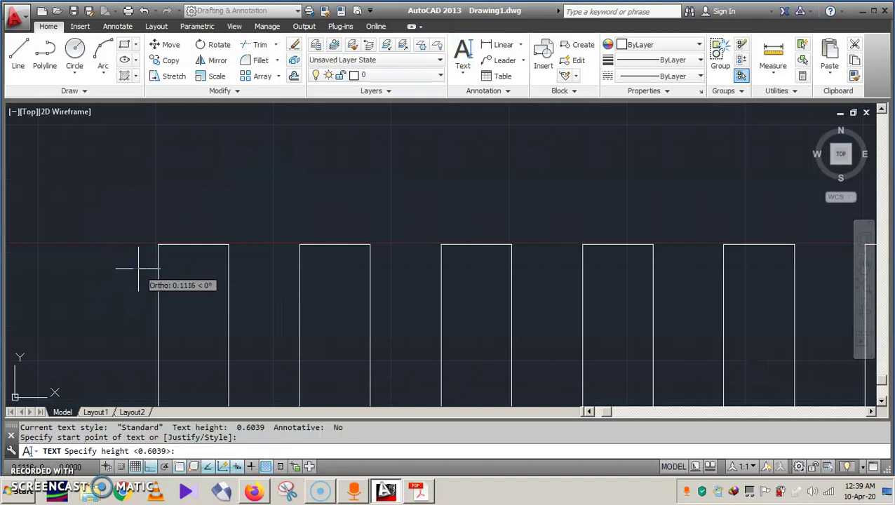
{"action": "key", "text": "Return"}
{"action": "key", "text": "Return"}
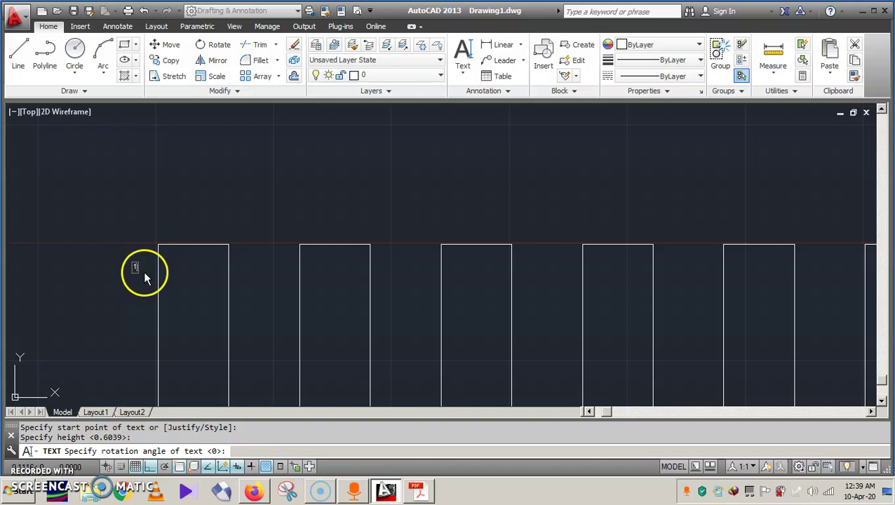
{"action": "scroll", "coordinate": [145, 270], "scroll_direction": "down", "scroll_amount": 1}
{"action": "scroll", "coordinate": [145, 270], "scroll_direction": "up", "scroll_amount": 3}
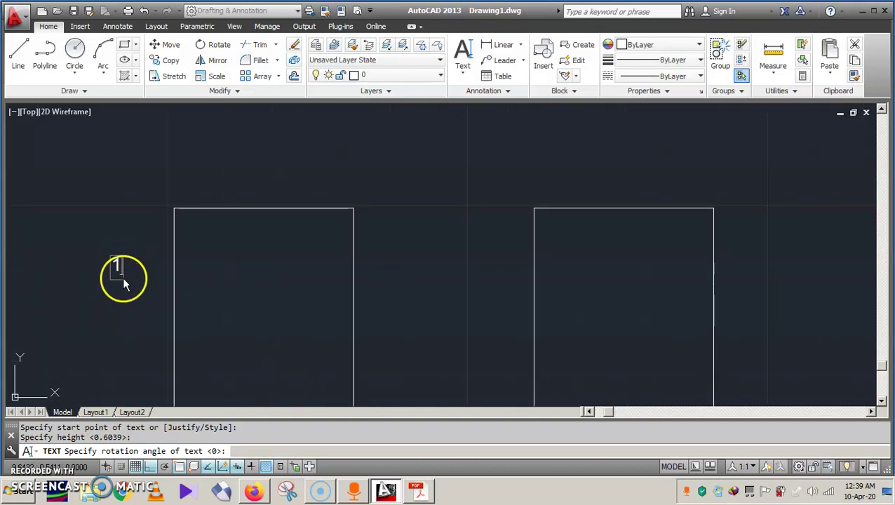
{"action": "key", "text": "Return"}
{"action": "key", "text": "Return"}
Step: Enlarge the '1' label with SCALE and move it beside the first conductor's top
{"action": "left_click", "coordinate": [118, 267]}
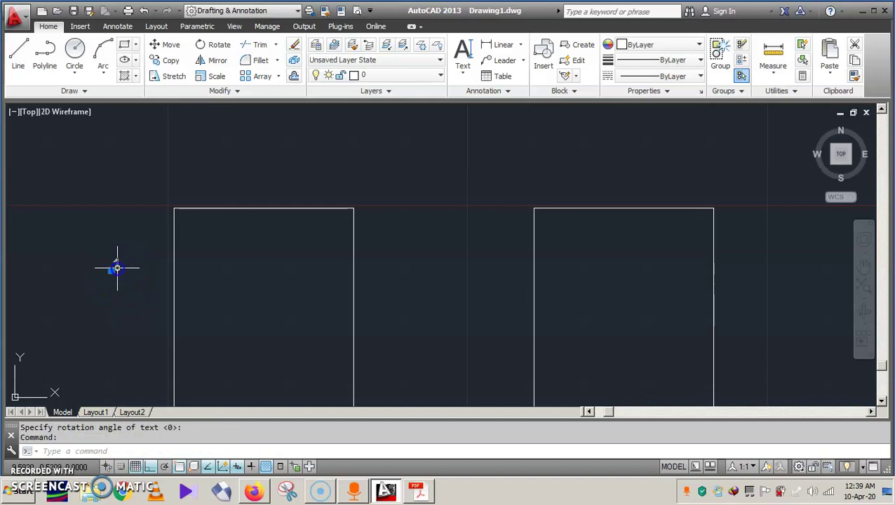
{"action": "type", "text": "sc"}
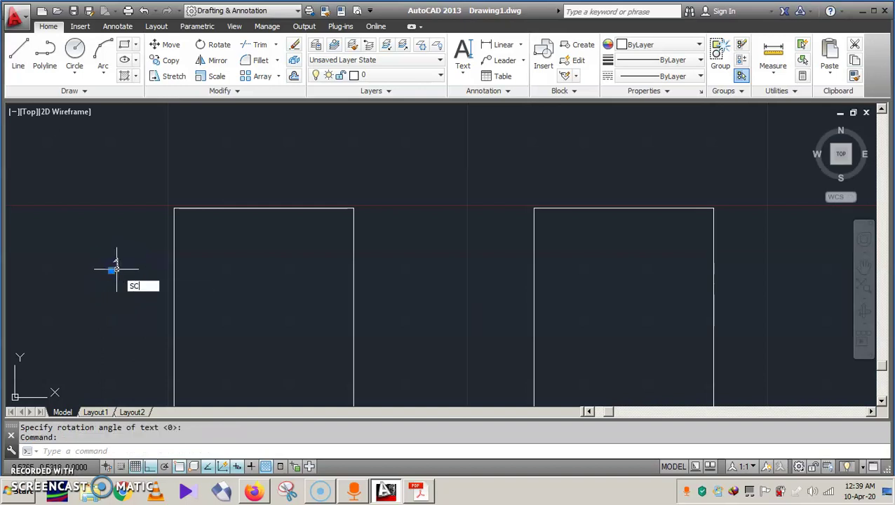
{"action": "key", "text": "Return"}
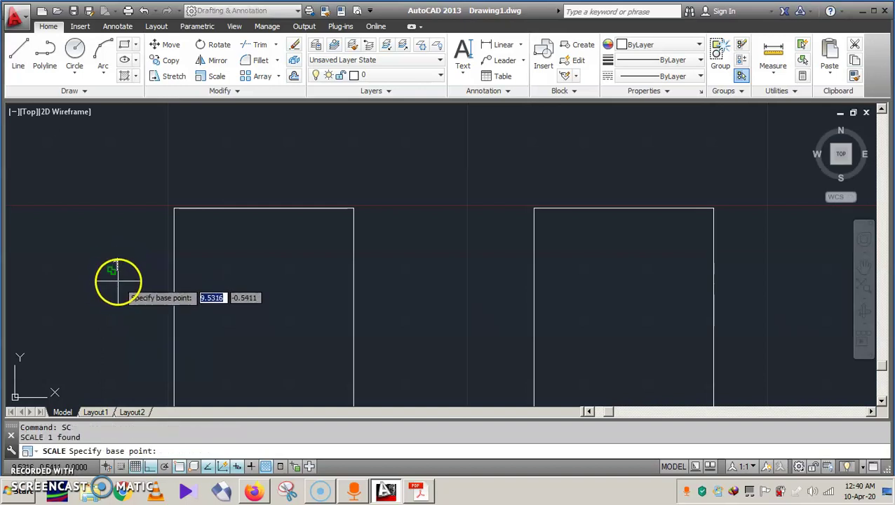
{"action": "left_click", "coordinate": [117, 280]}
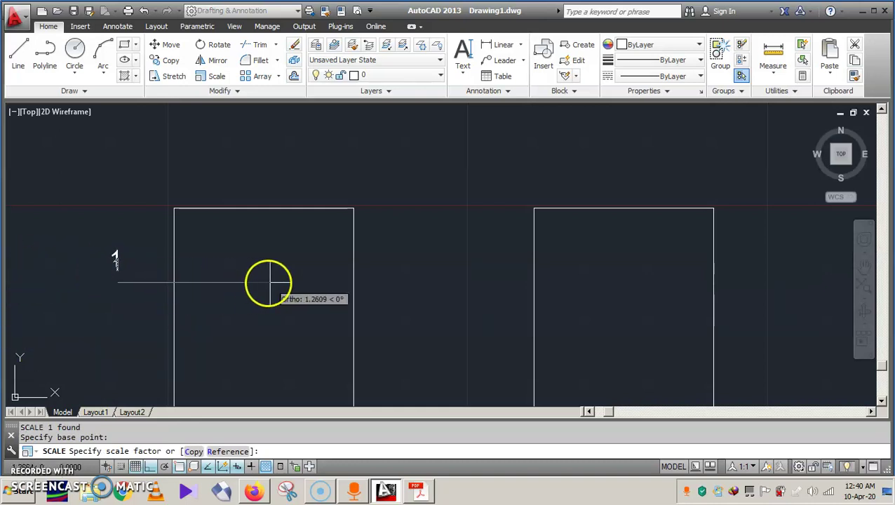
{"action": "left_click", "coordinate": [324, 285]}
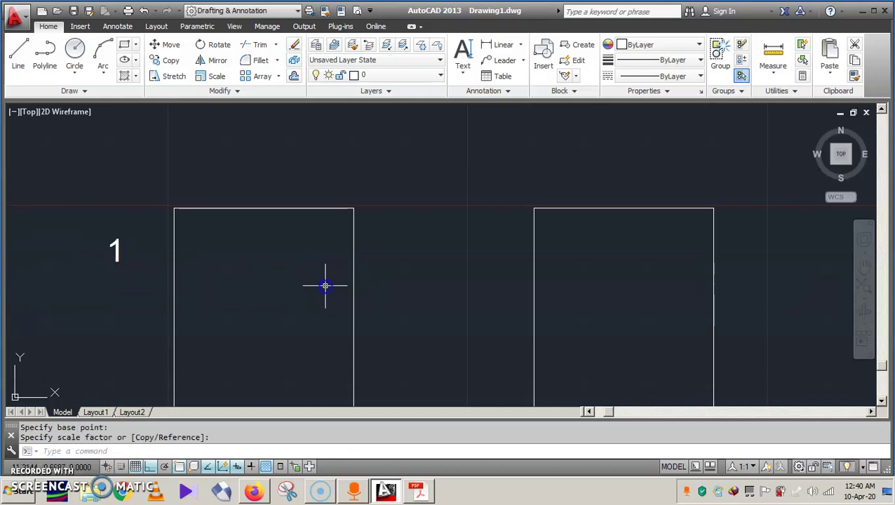
{"action": "left_click", "coordinate": [126, 264]}
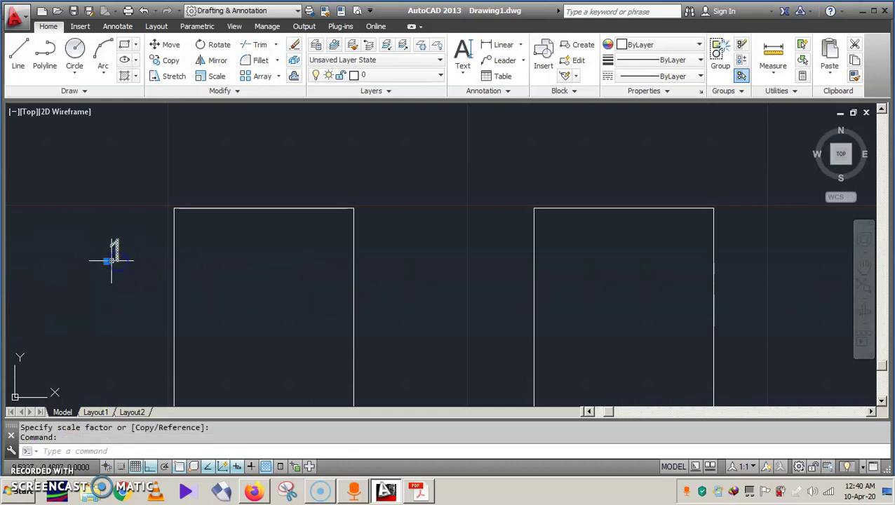
{"action": "left_click", "coordinate": [107, 261]}
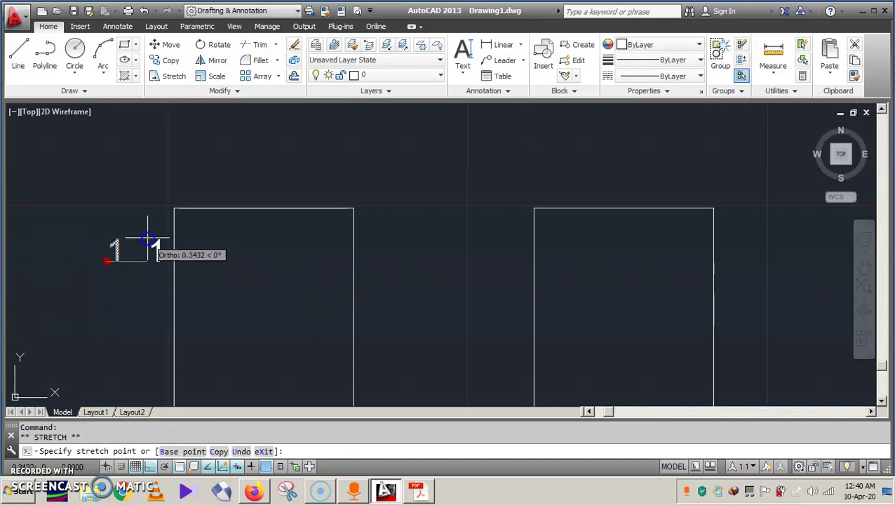
{"action": "left_click", "coordinate": [147, 261]}
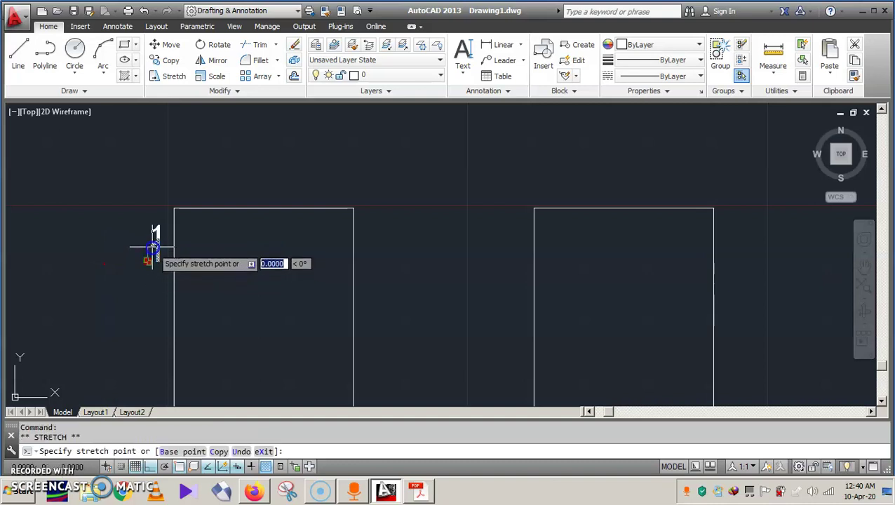
{"action": "key", "text": "Escape"}
{"action": "left_click_drag", "start_coordinate": [210, 255], "coordinate": [217, 257]}
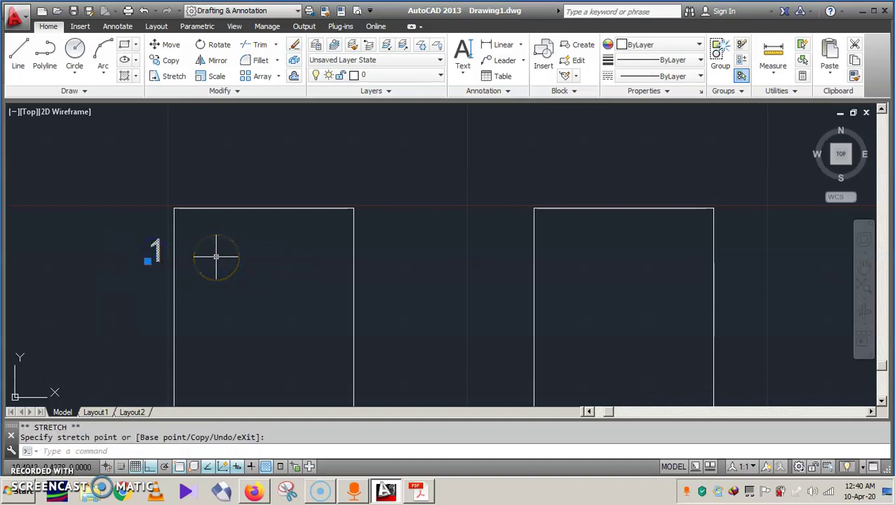
{"action": "left_click", "coordinate": [159, 263]}
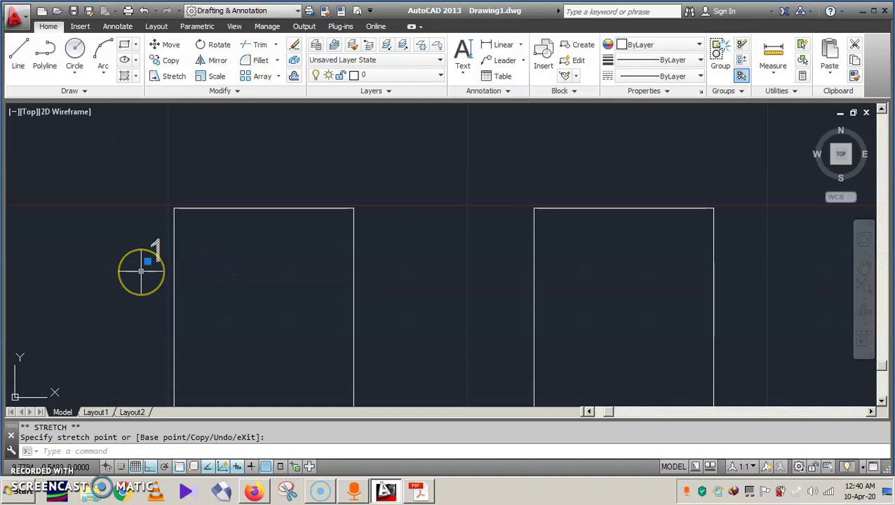
Step: Edit the label text to read 1, 8, 3, 10 spaced across successive conductors
{"action": "type", "text": "te"}
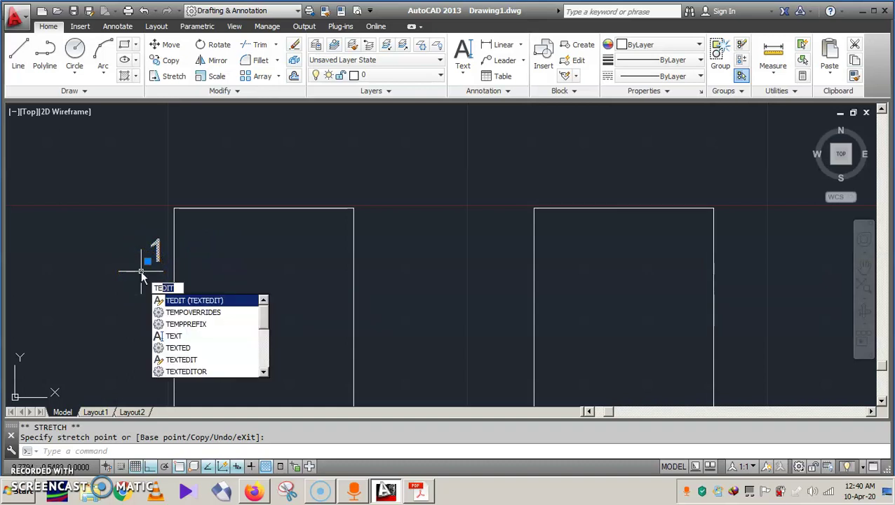
{"action": "key", "text": "Return"}
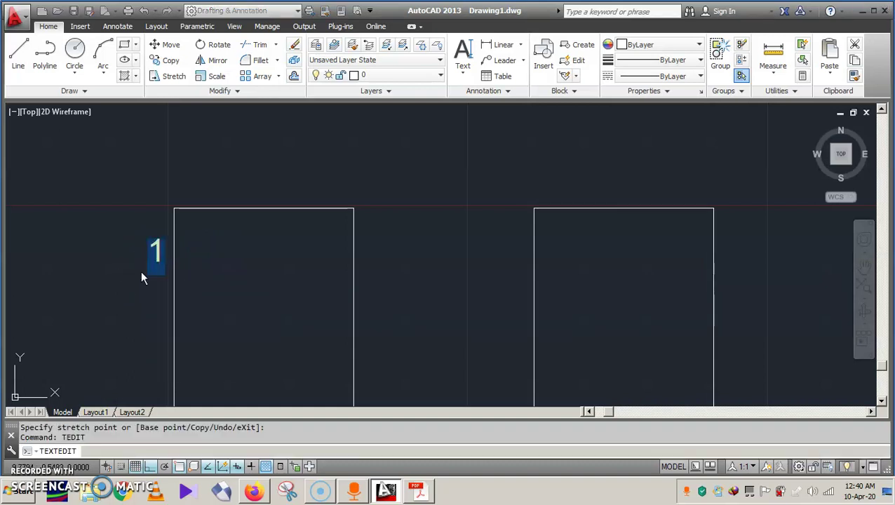
{"action": "left_click", "coordinate": [155, 261]}
{"action": "left_click", "coordinate": [200, 259]}
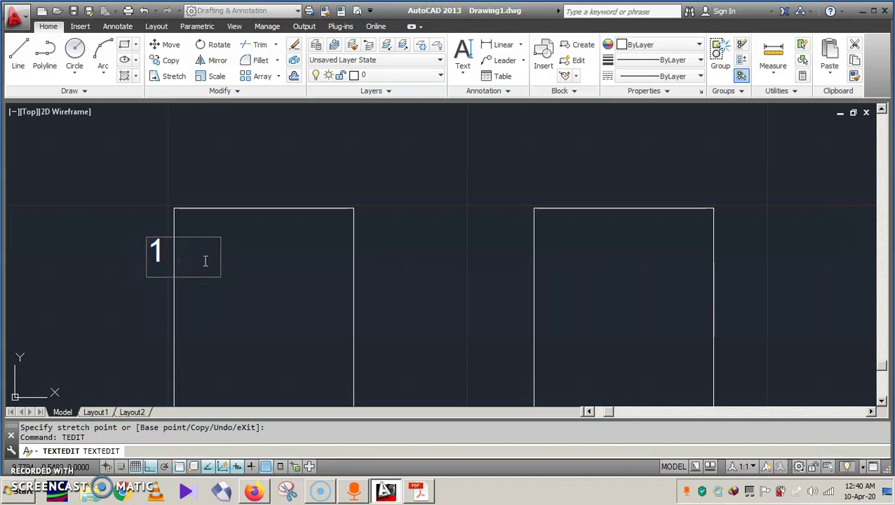
{"action": "type", "text": "8"}
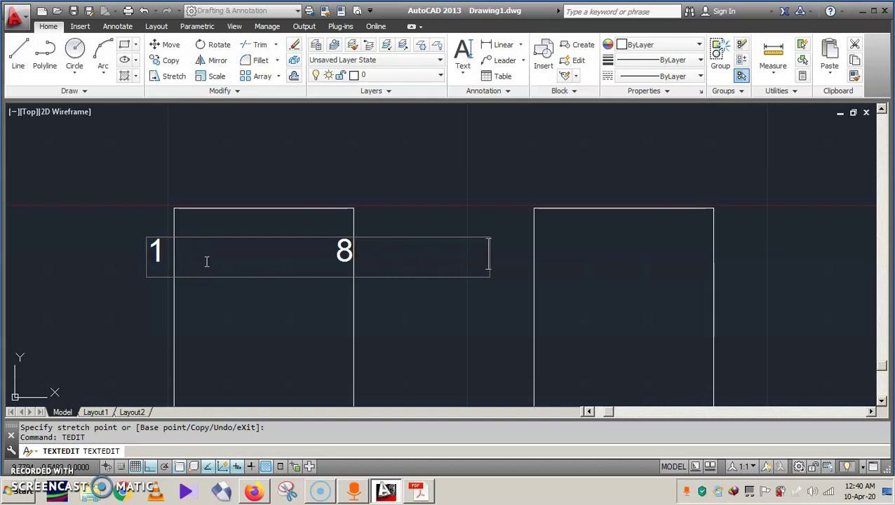
{"action": "key", "text": "BackSpace"}
{"action": "key", "text": "BackSpace"}
{"action": "type", "text": "3"}
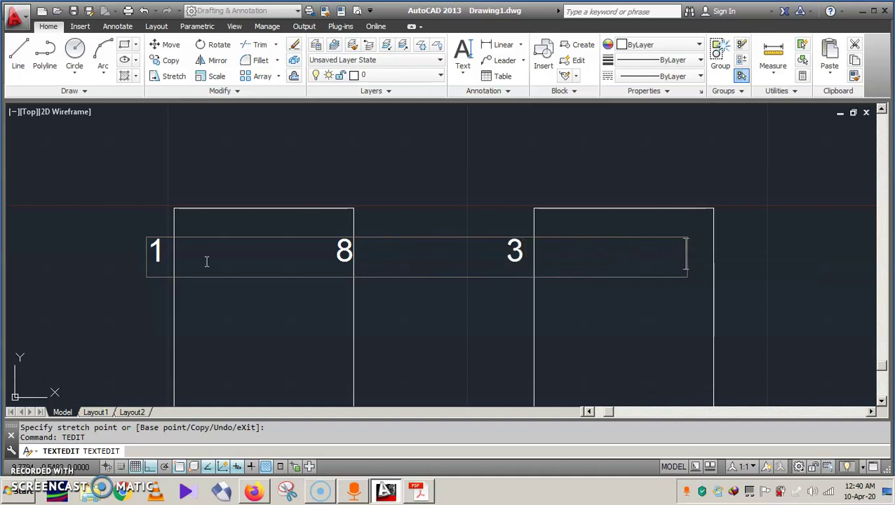
{"action": "type", "text": "                 10"}
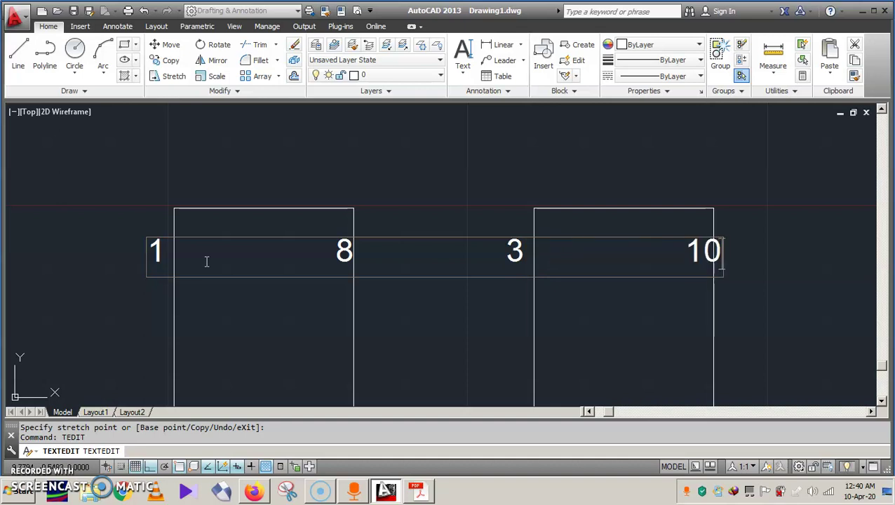
{"action": "key", "text": "Left"}
{"action": "key", "text": "Left"}
{"action": "key", "text": "BackSpace"}
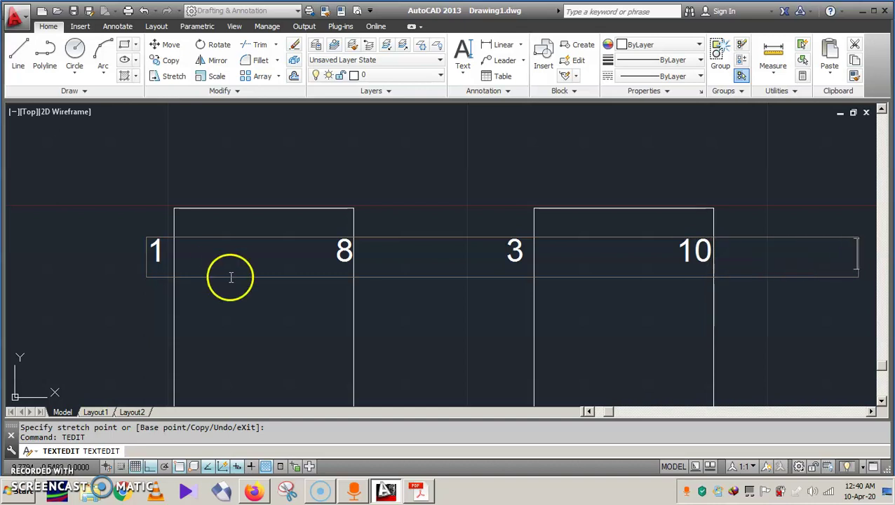
Step: Pan around to find the diagram and commit the 1 8 3 10 number row
{"action": "scroll", "coordinate": [832, 360], "scroll_direction": "down", "scroll_amount": 4}
{"action": "scroll", "coordinate": [831, 360], "scroll_direction": "down", "scroll_amount": 2}
{"action": "left_click_drag", "start_coordinate": [874, 413], "coordinate": [870, 415]}
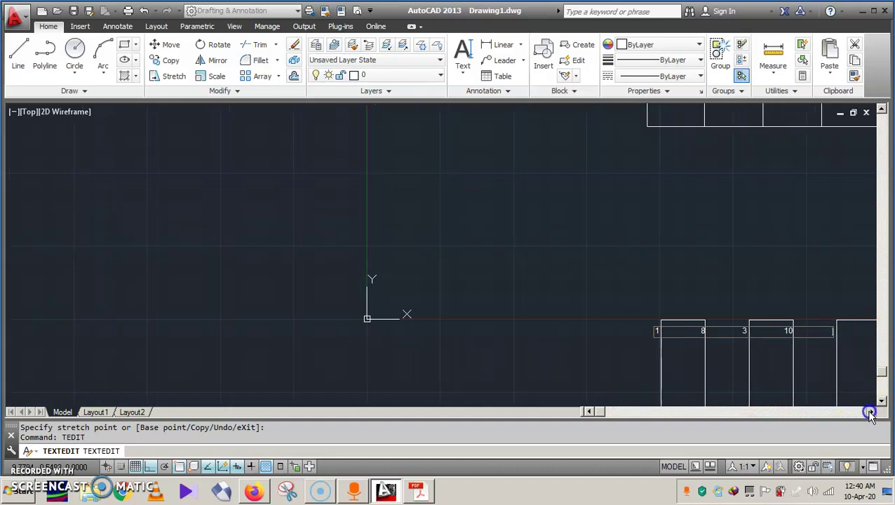
{"action": "scroll", "coordinate": [762, 304], "scroll_direction": "down", "scroll_amount": 3}
{"action": "scroll", "coordinate": [762, 304], "scroll_direction": "up", "scroll_amount": 5}
{"action": "middle_click_drag", "start_coordinate": [763, 312], "coordinate": [379, 342]}
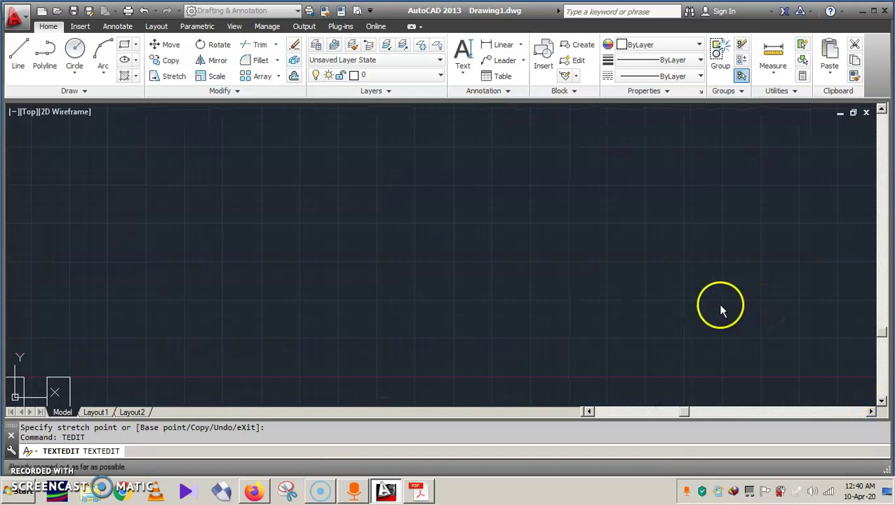
{"action": "scroll", "coordinate": [510, 353], "scroll_direction": "down", "scroll_amount": 3}
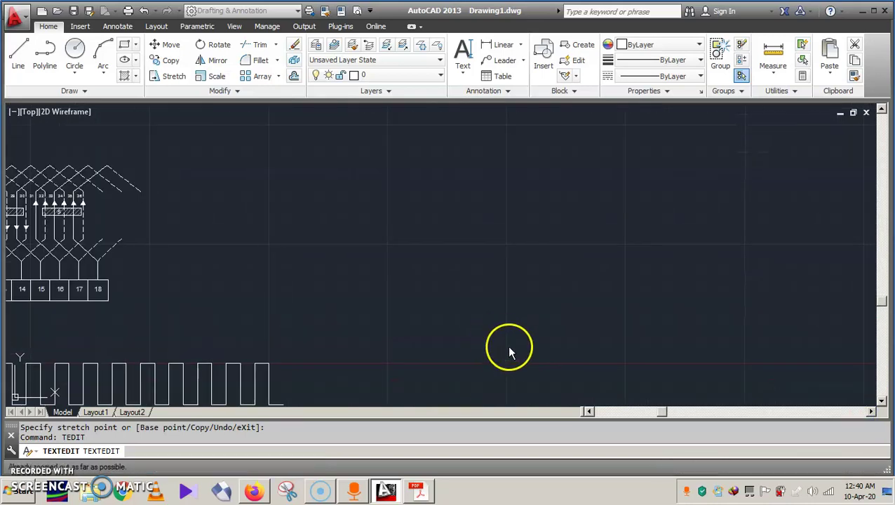
{"action": "key", "text": "Escape"}
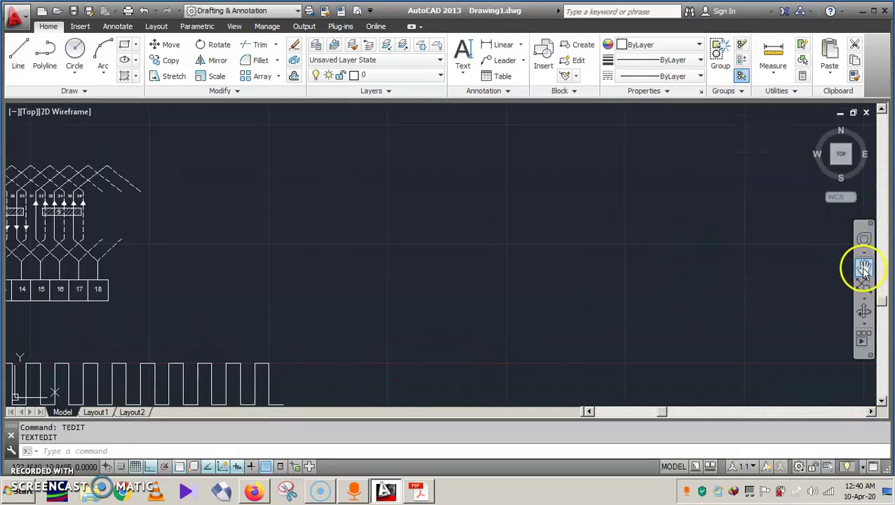
Step: Pan the conductor rows back into view and reopen the number row with TEDIT
{"action": "left_click", "coordinate": [863, 266]}
{"action": "mouse_move", "coordinate": [292, 288]}
{"action": "left_mouse_down"}
{"action": "mouse_move", "coordinate": [505, 214]}
{"action": "mouse_move", "coordinate": [440, 269]}
{"action": "left_mouse_up"}
{"action": "left_click_drag", "start_coordinate": [290, 324], "coordinate": [239, 294]}
{"action": "scroll", "coordinate": [239, 294], "scroll_direction": "up", "scroll_amount": 3}
{"action": "scroll", "coordinate": [242, 293], "scroll_direction": "up", "scroll_amount": 3}
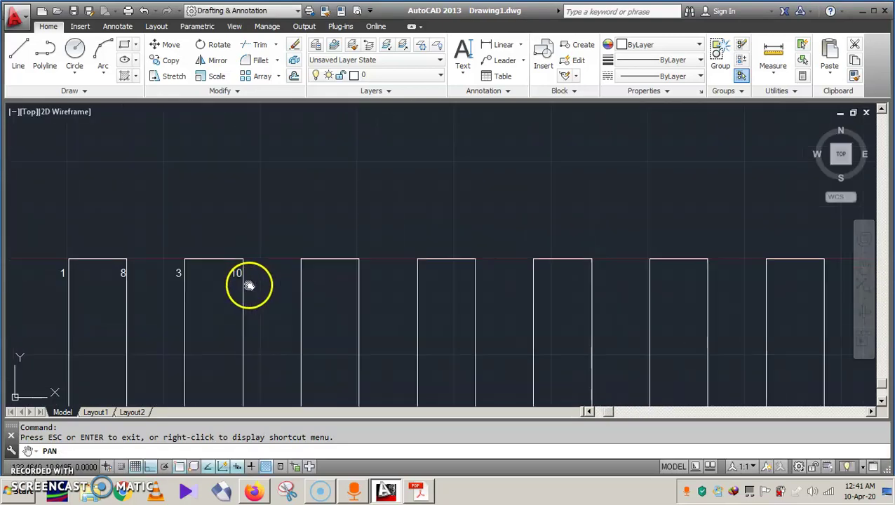
{"action": "key", "text": "Escape"}
{"action": "left_click", "coordinate": [238, 275]}
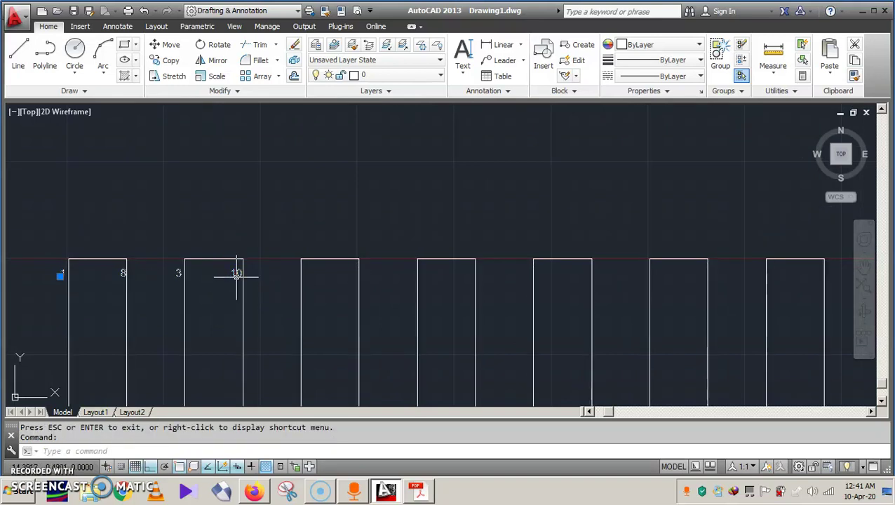
{"action": "type", "text": "T"}
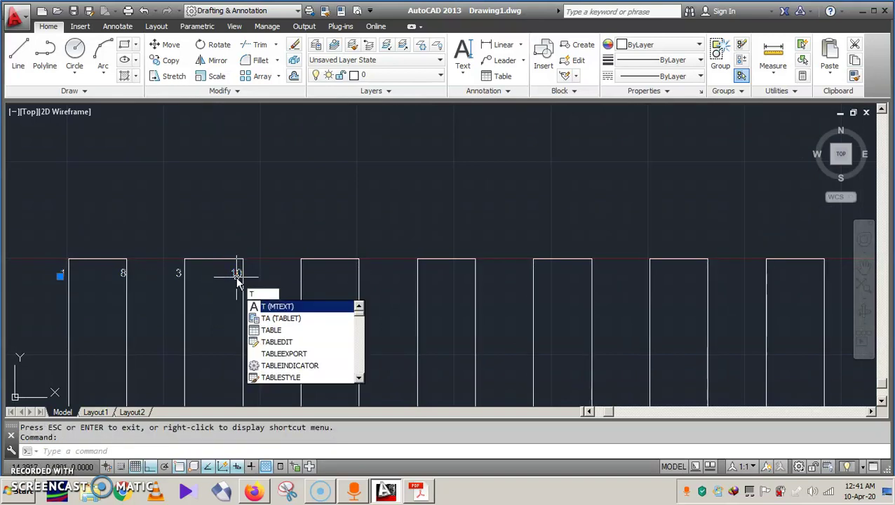
{"action": "type", "text": "EDIT"}
Step: Continue the conductor numbers after 10 with 5, 12, 7, 14, 9, 16, 11, 18, 13, 20
{"action": "key", "text": "Return"}
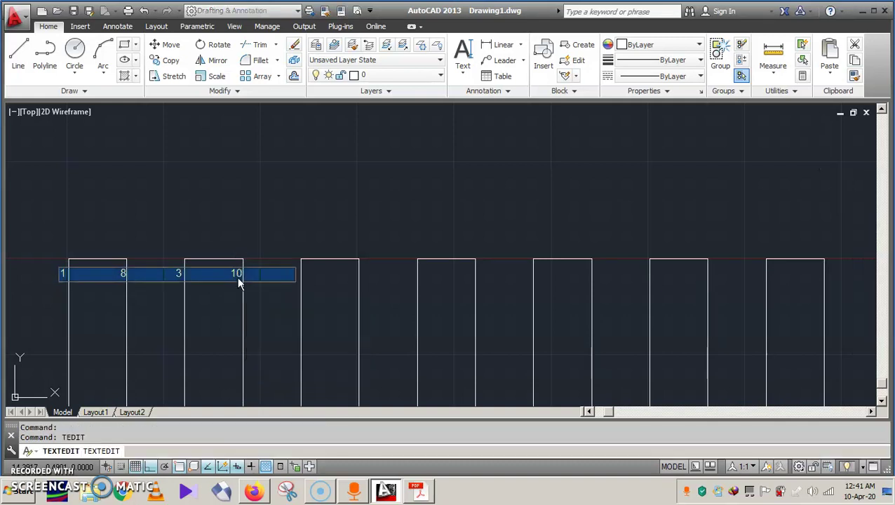
{"action": "left_click", "coordinate": [280, 272]}
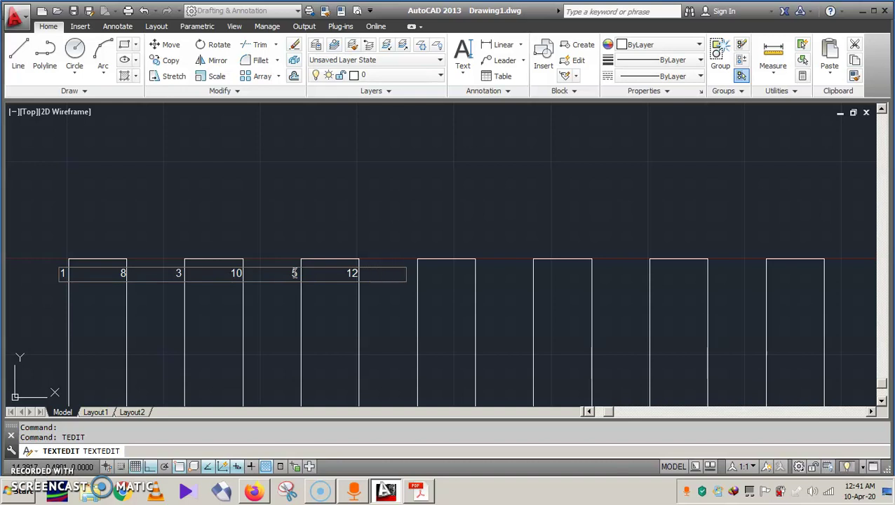
{"action": "type", "text": "7 14"}
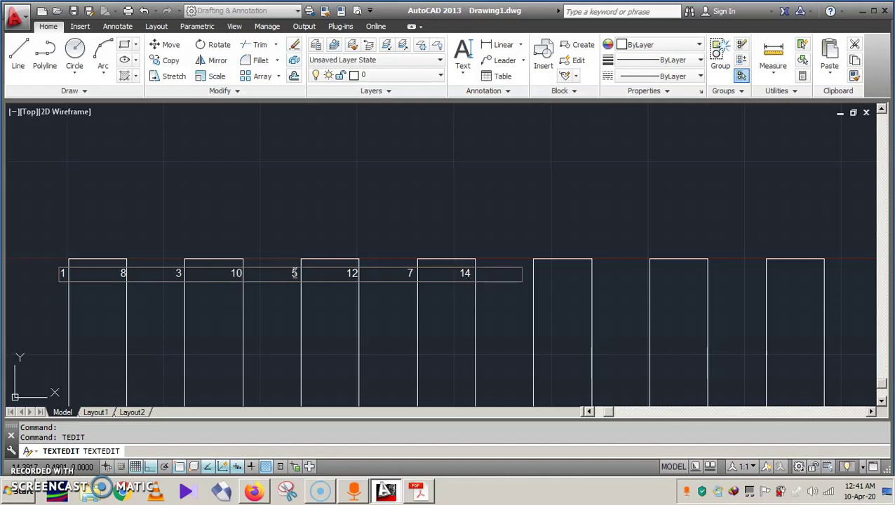
{"action": "type", "text": "9 "}
{"action": "type", "text": "       16"}
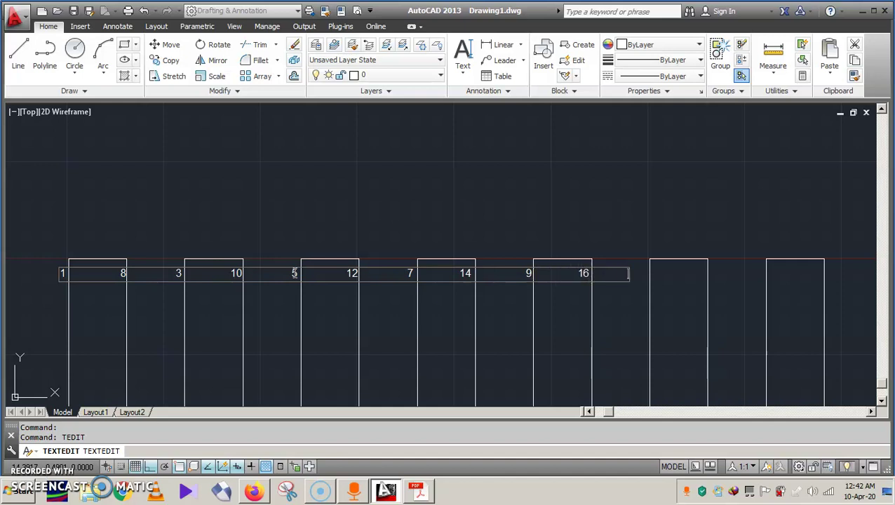
{"action": "type", "text": "        11"}
{"action": "key", "text": "End"}
{"action": "type", "text": "18"}
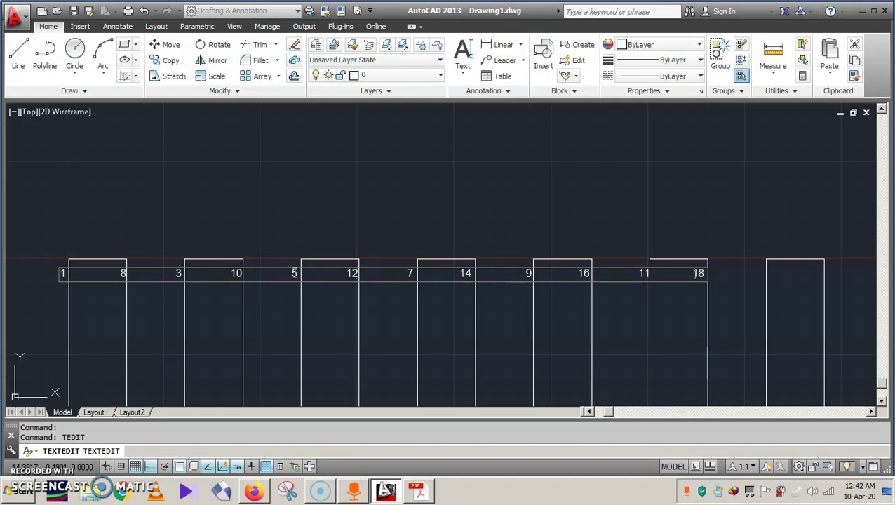
{"action": "key", "text": "Right"}
{"action": "key", "text": "Right"}
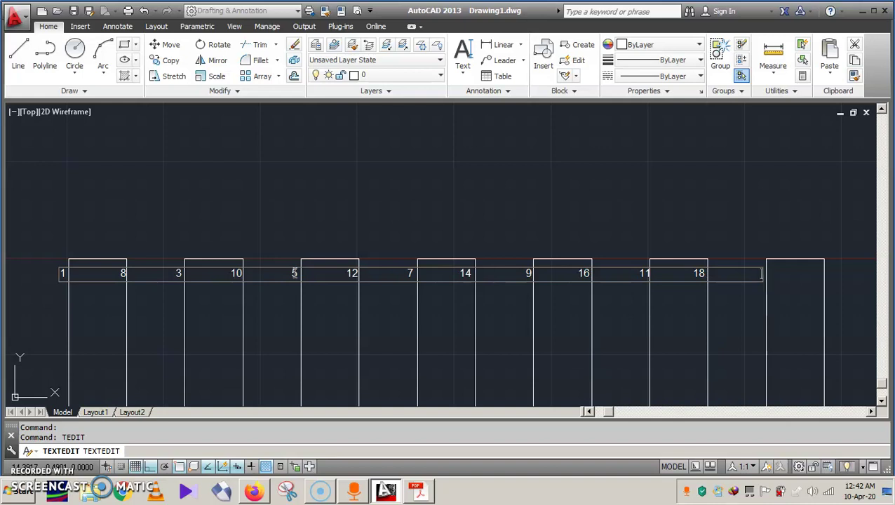
{"action": "type", "text": "13"}
{"action": "type", "text": "   20"}
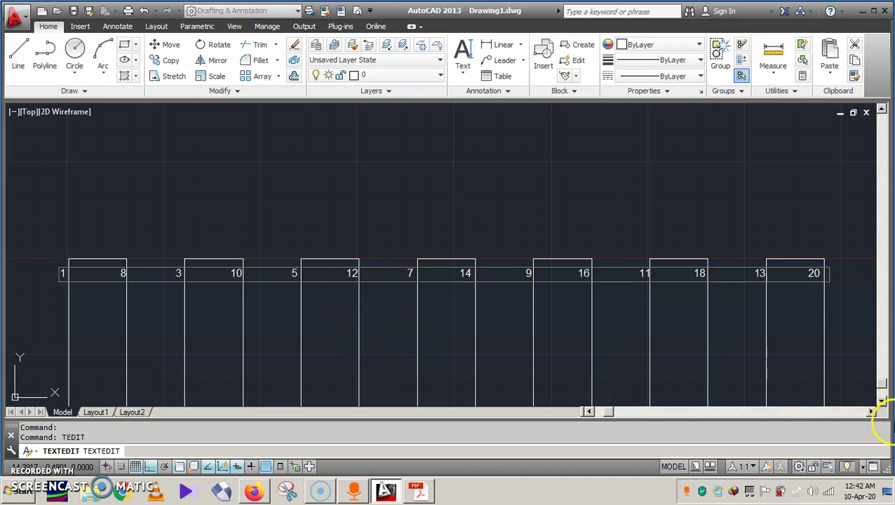
Step: Scroll right and add 15, 22, 17 and 24 after 20, fixing the spacing between numbers
{"action": "left_click", "coordinate": [871, 412]}
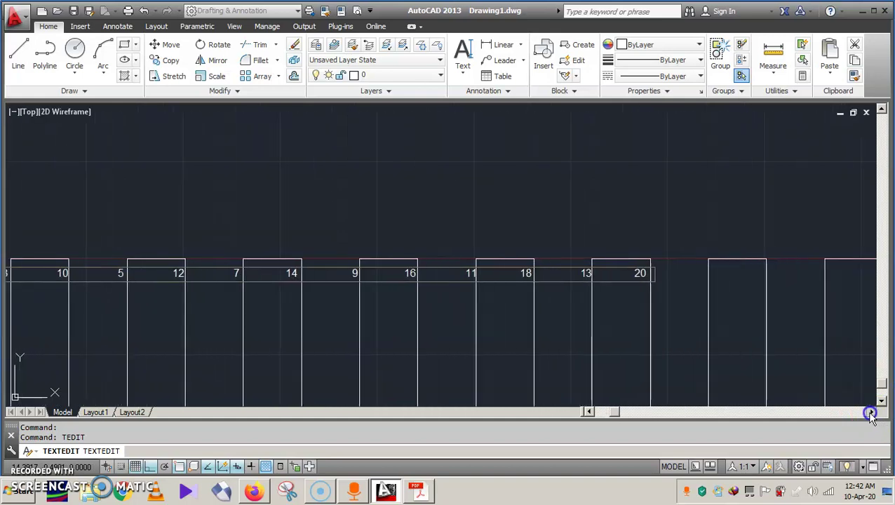
{"action": "left_click_drag", "start_coordinate": [871, 412], "coordinate": [870, 414]}
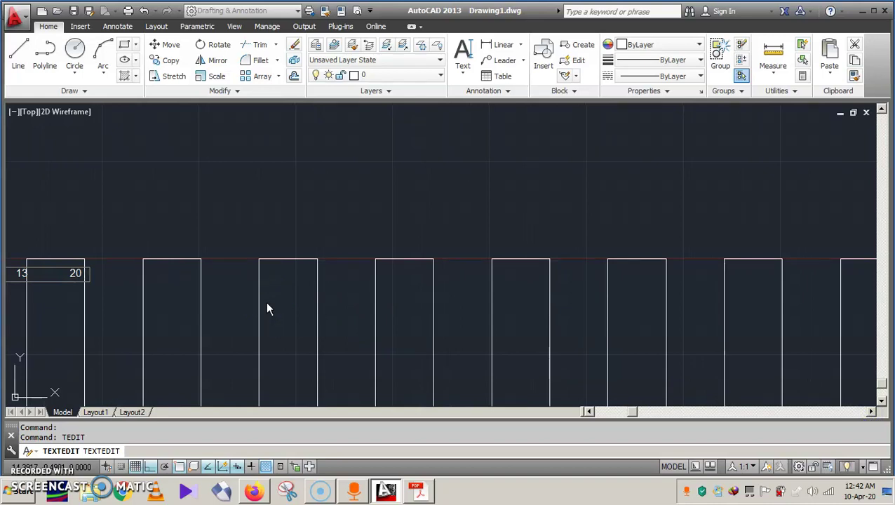
{"action": "type", "text": "15  "}
{"action": "type", "text": "        22"}
{"action": "key", "text": "BackSpace"}
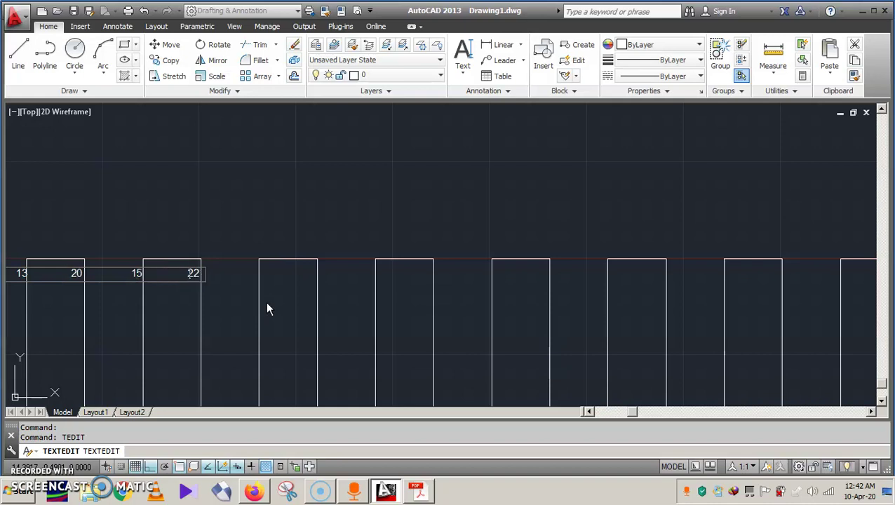
{"action": "key", "text": "End"}
{"action": "type", "text": "22    "}
{"action": "type", "text": "     17"}
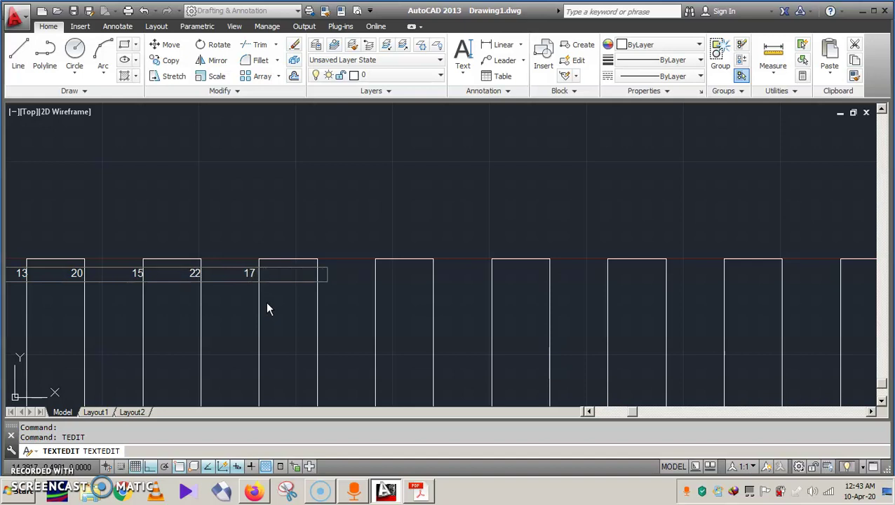
{"action": "key", "text": "BackSpace"}
{"action": "key", "text": "BackSpace"}
{"action": "key", "text": "BackSpace"}
{"action": "key", "text": "BackSpace"}
{"action": "key", "text": "BackSpace"}
{"action": "key", "text": "BackSpace"}
{"action": "type", "text": "25"}
{"action": "key", "text": "BackSpace"}
{"action": "type", "text": "4"}
Step: Continue the number row with 19, 26, 21, 28, 23, 30, 25 and 32
{"action": "type", "text": "19"}
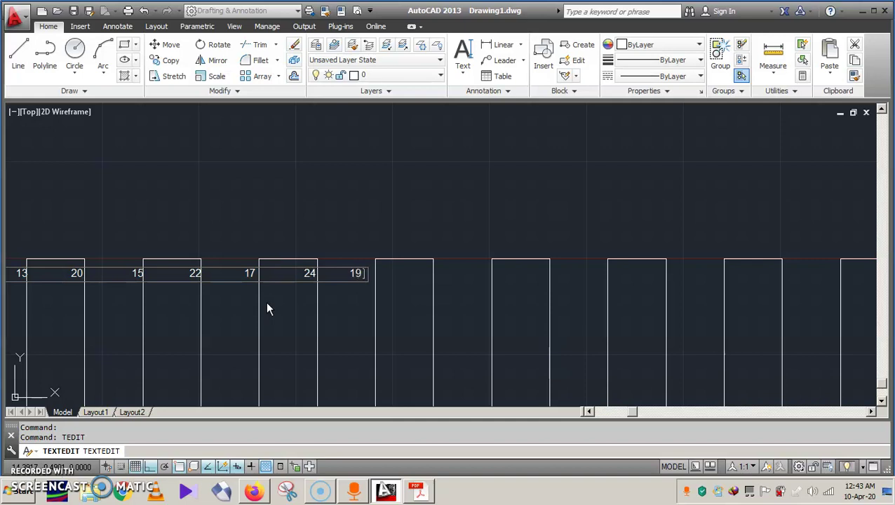
{"action": "key", "text": "Left"}
{"action": "key", "text": "Left"}
{"action": "type", "text": "26"}
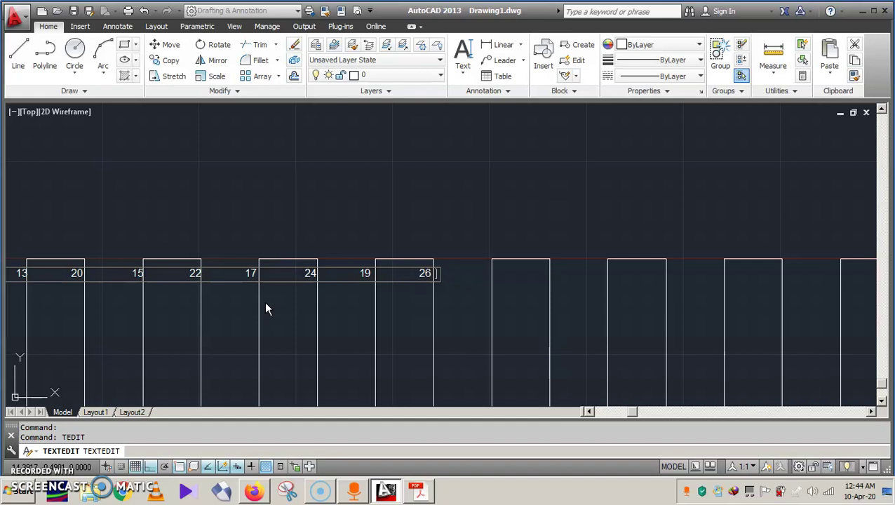
{"action": "type", "text": "21 "}
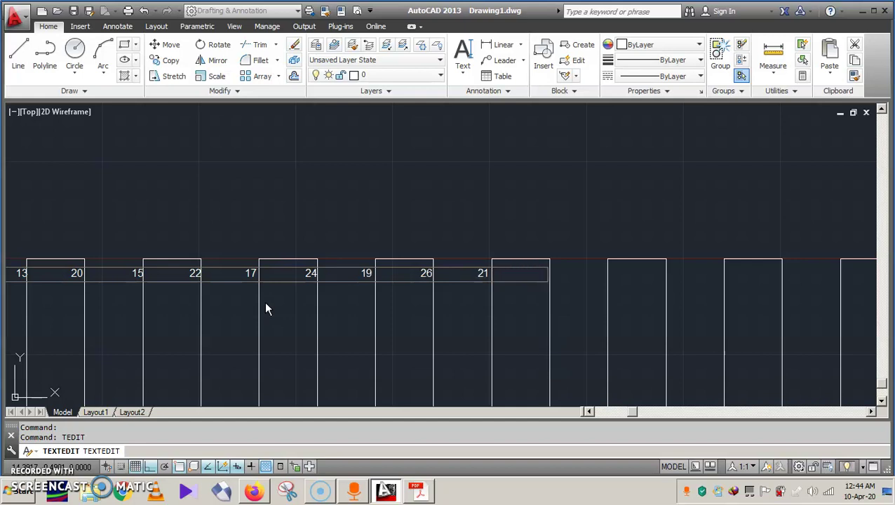
{"action": "type", "text": "           28          "}
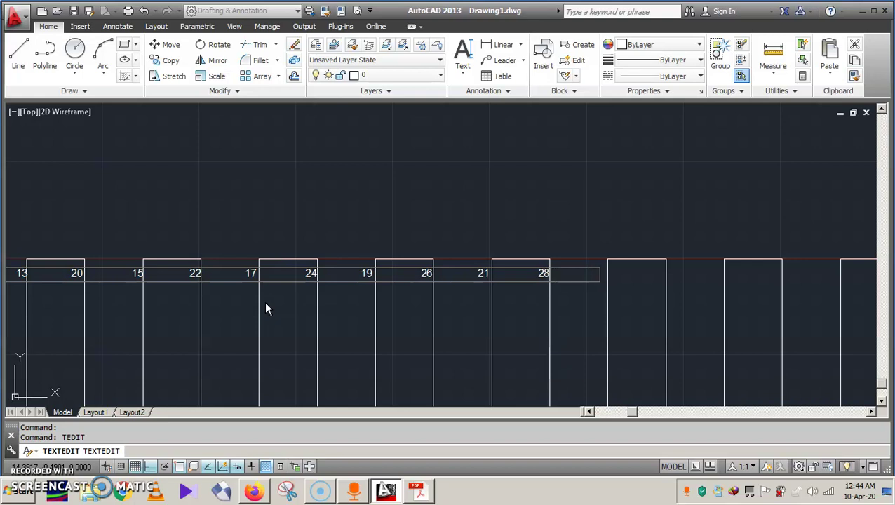
{"action": "type", "text": "  23"}
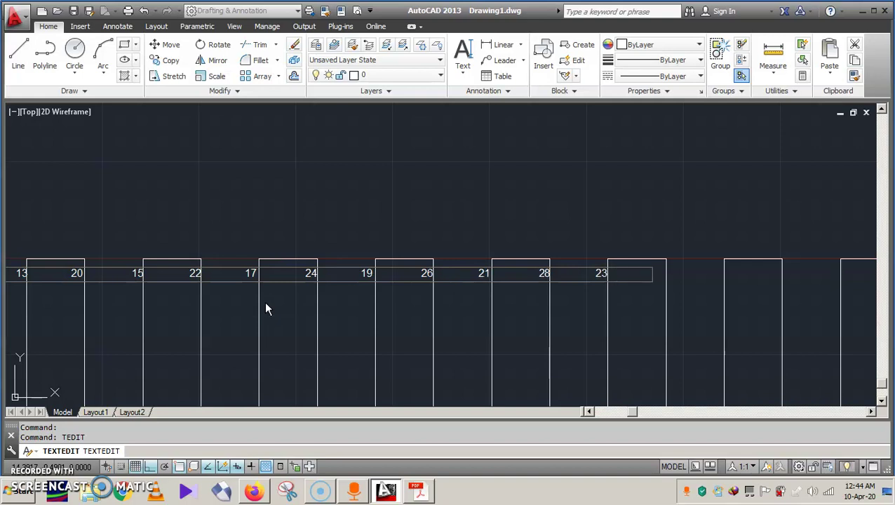
{"action": "type", "text": "          30"}
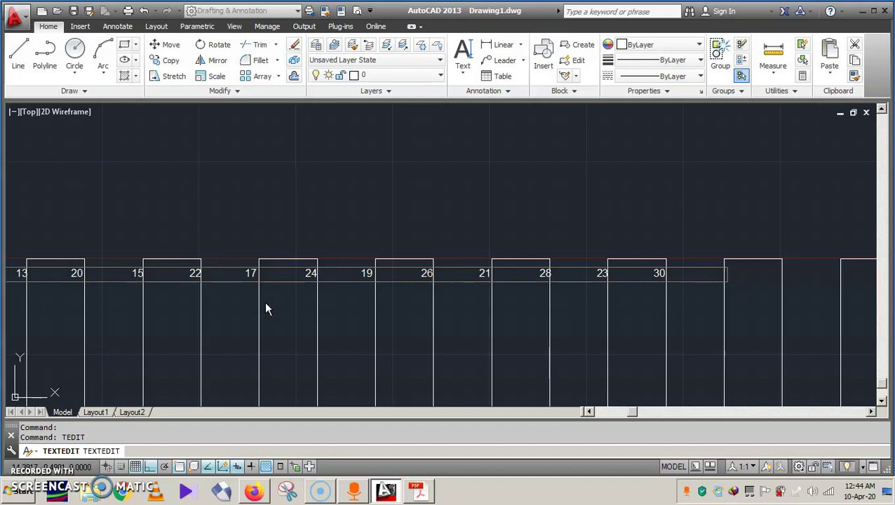
{"action": "key", "text": "BackSpace"}
{"action": "key", "text": "BackSpace"}
{"action": "key", "text": "BackSpace"}
{"action": "type", "text": "25"}
{"action": "key", "text": "BackSpace"}
{"action": "type", "text": "32"}
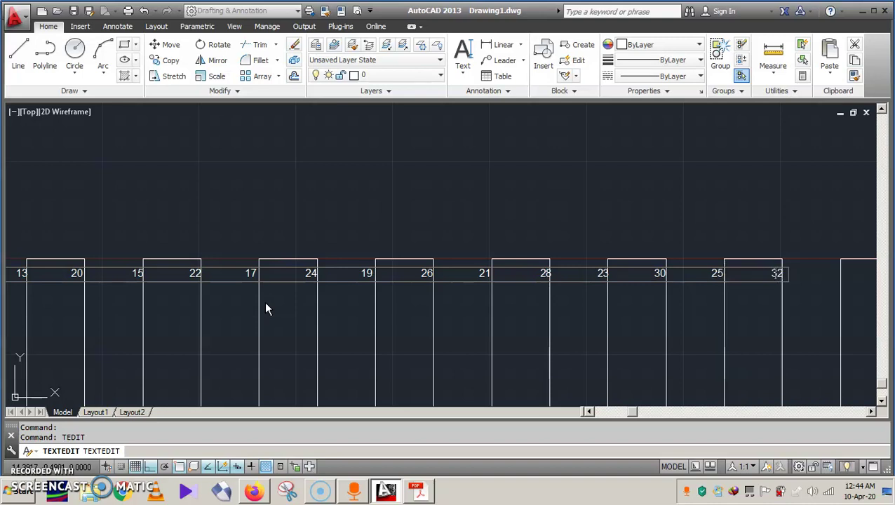
{"action": "key", "text": "Return"}
Step: Add 27, then scroll right and continue with 34, 29, 36 and 31
{"action": "key", "text": "Tab"}
{"action": "type", "text": "27"}
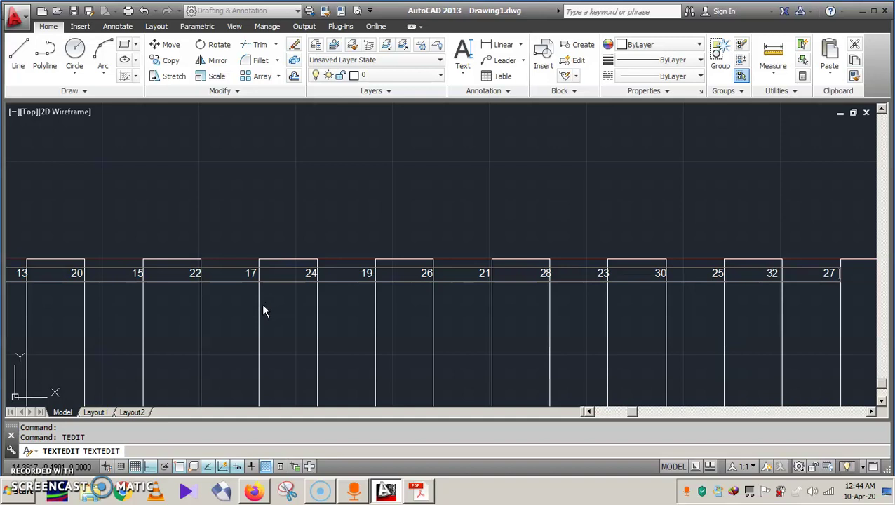
{"action": "left_click", "coordinate": [871, 412]}
{"action": "left_click_drag", "start_coordinate": [870, 414], "coordinate": [871, 414]}
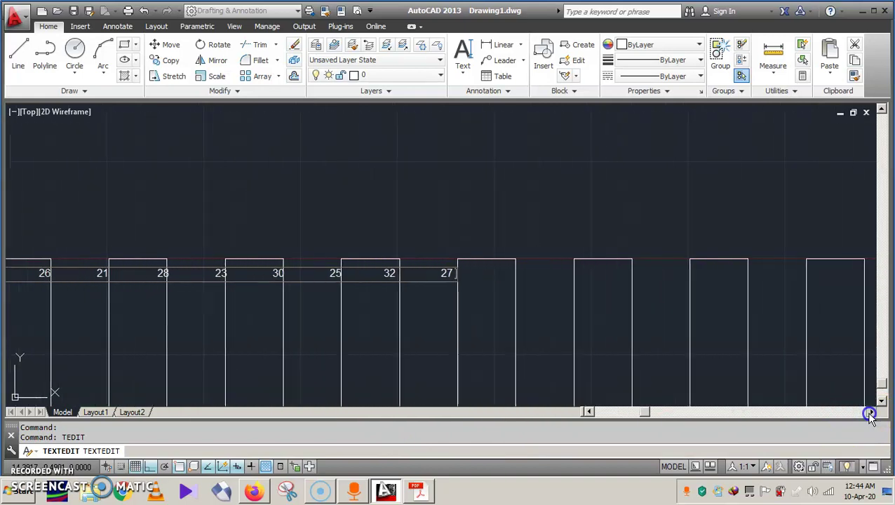
{"action": "left_click_drag", "start_coordinate": [870, 414], "coordinate": [870, 414]}
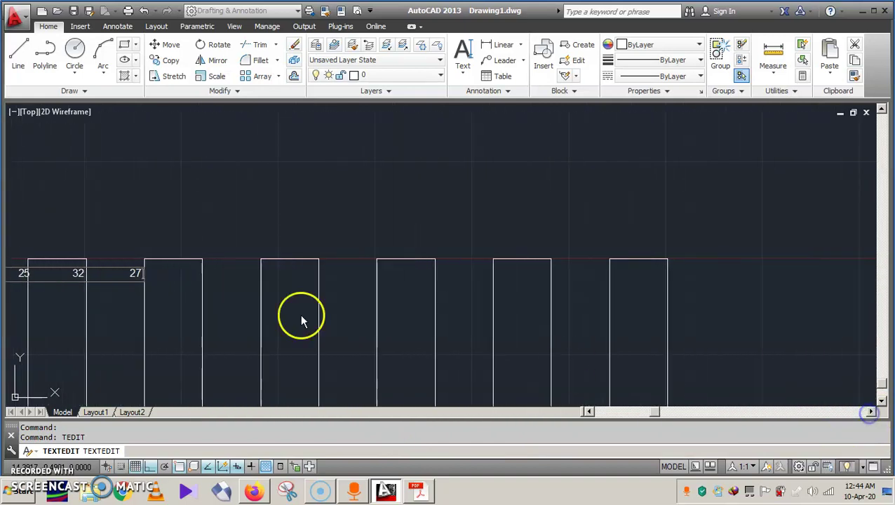
{"action": "left_click", "coordinate": [79, 272]}
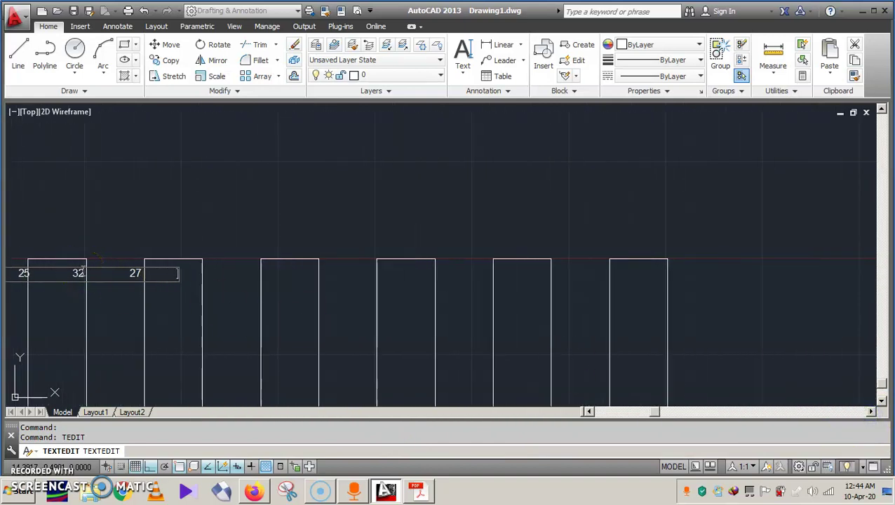
{"action": "type", "text": "34"}
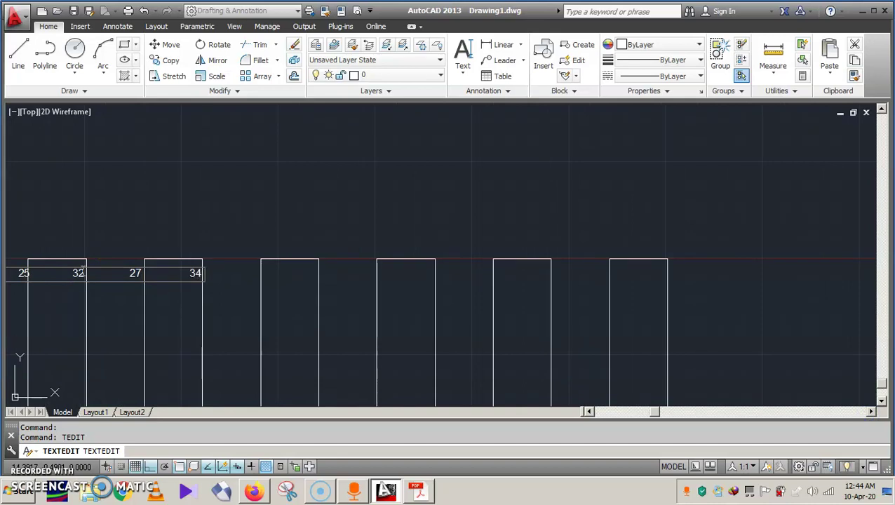
{"action": "type", "text": "             29            "}
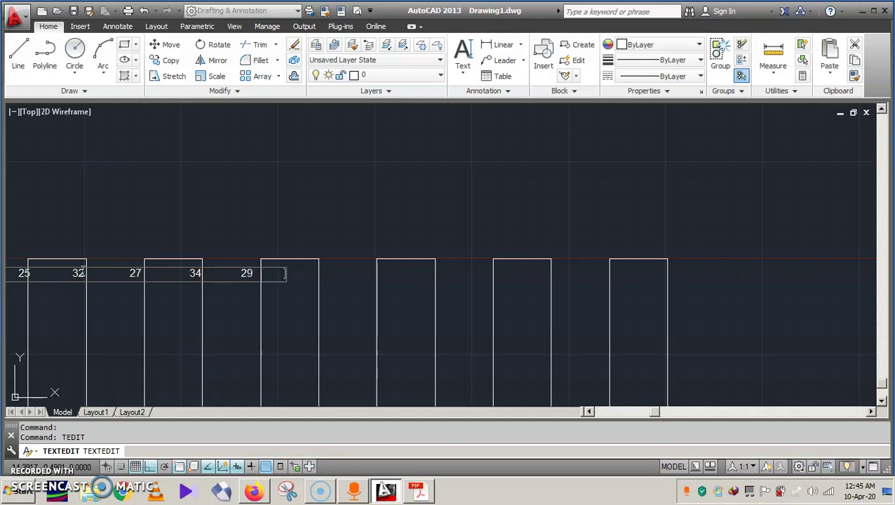
{"action": "type", "text": "36"}
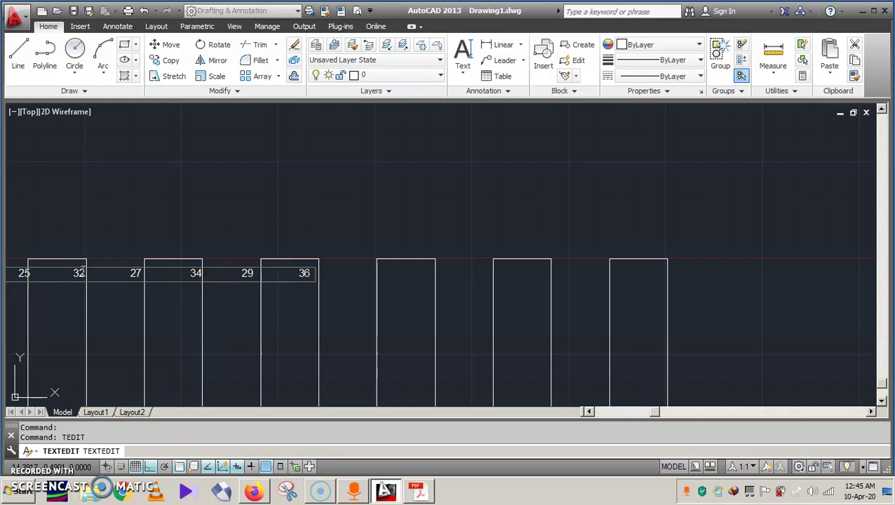
{"action": "key", "text": "Left"}
{"action": "key", "text": "Left"}
{"action": "key", "text": "Right"}
{"action": "key", "text": "Right"}
{"action": "type", "text": "31"}
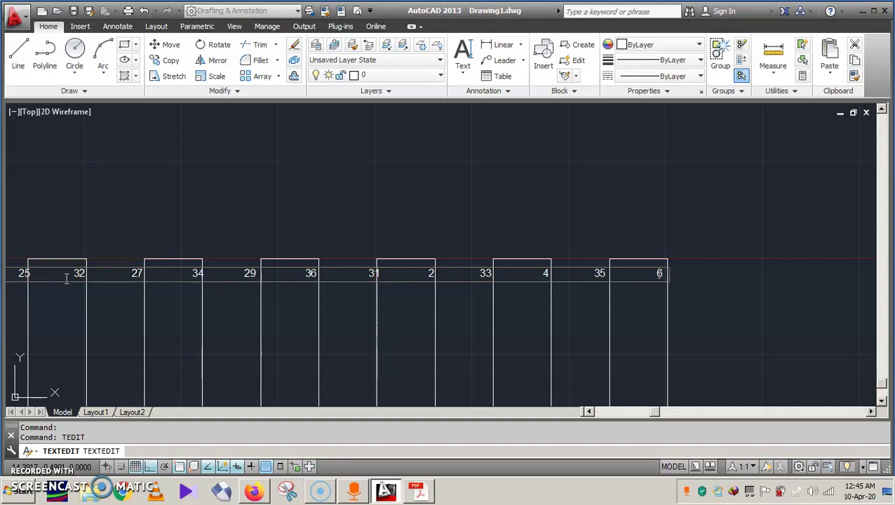
{"action": "scroll", "coordinate": [687, 216], "scroll_direction": "down", "scroll_amount": 2}
{"action": "scroll", "coordinate": [730, 281], "scroll_direction": "down", "scroll_amount": 1}
{"action": "scroll", "coordinate": [726, 290], "scroll_direction": "up", "scroll_amount": 2}
{"action": "scroll", "coordinate": [723, 277], "scroll_direction": "up", "scroll_amount": 2}
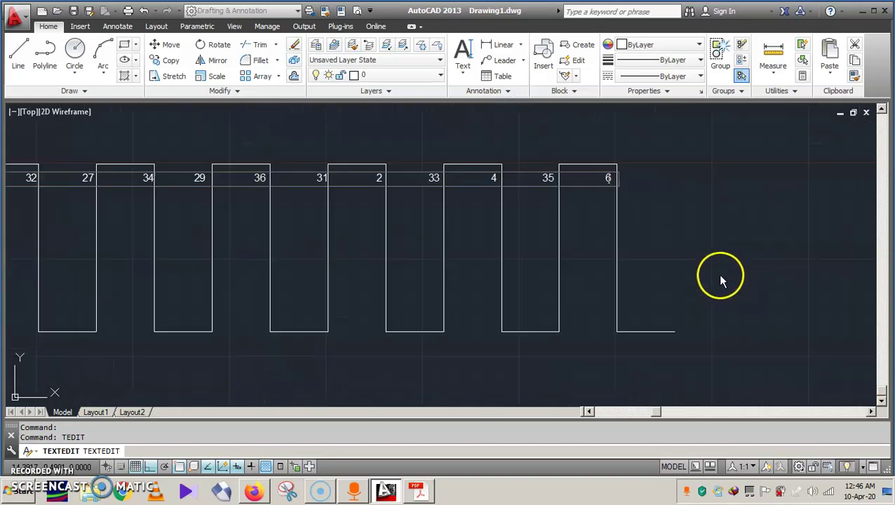
Step: Commit the number row and draw a vertical conductor line up from the last loop's end
{"action": "key", "text": "Return"}
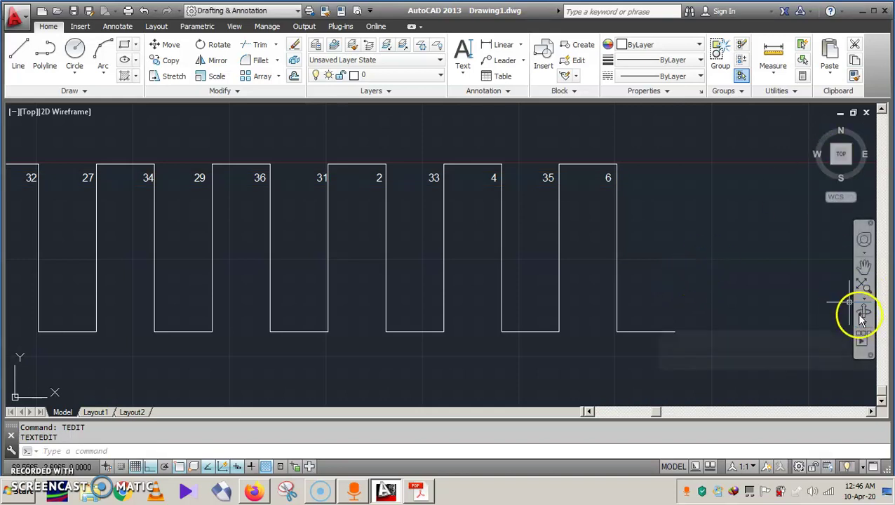
{"action": "left_click", "coordinate": [20, 50]}
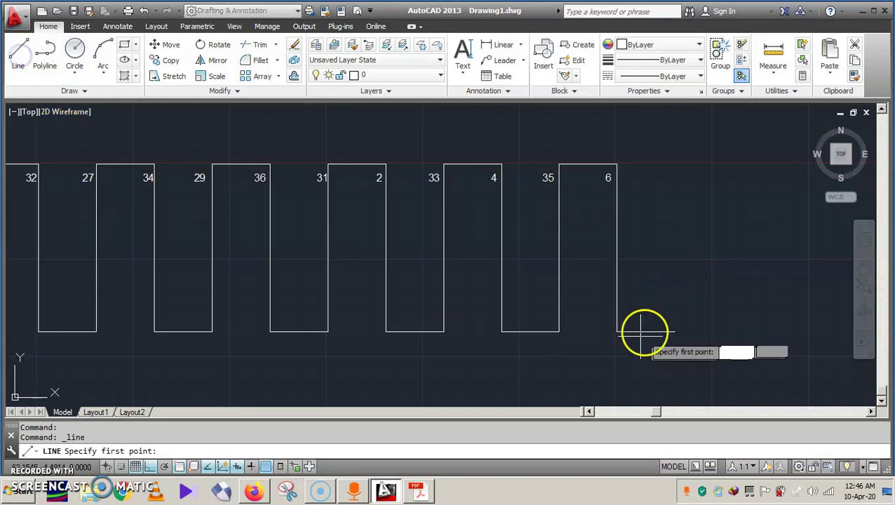
{"action": "left_click", "coordinate": [675, 331]}
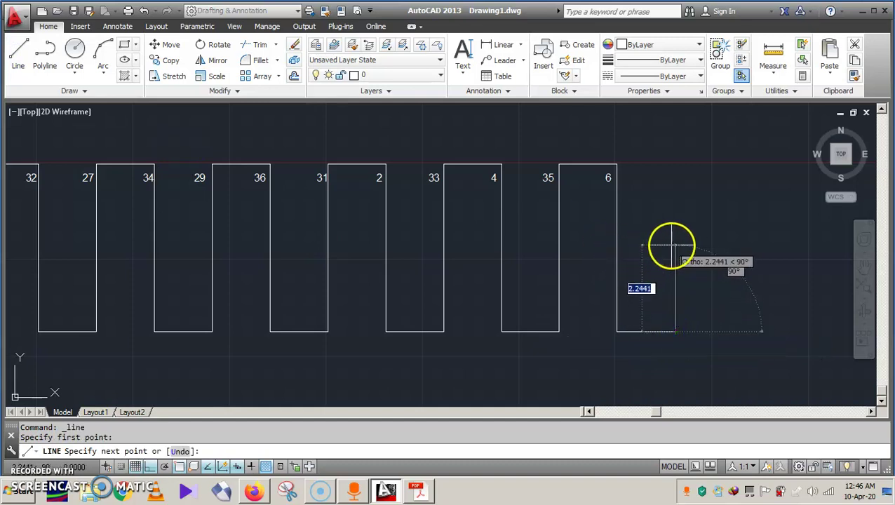
{"action": "left_click", "coordinate": [675, 245]}
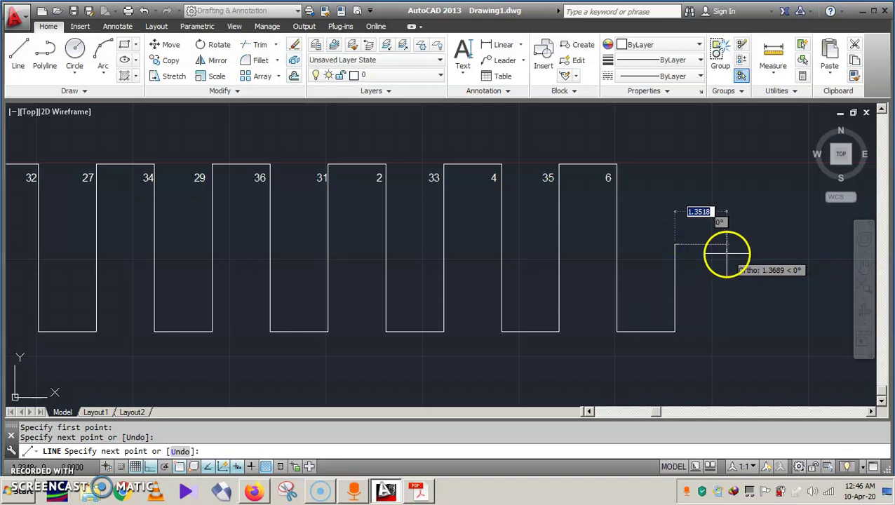
{"action": "key", "text": "Escape"}
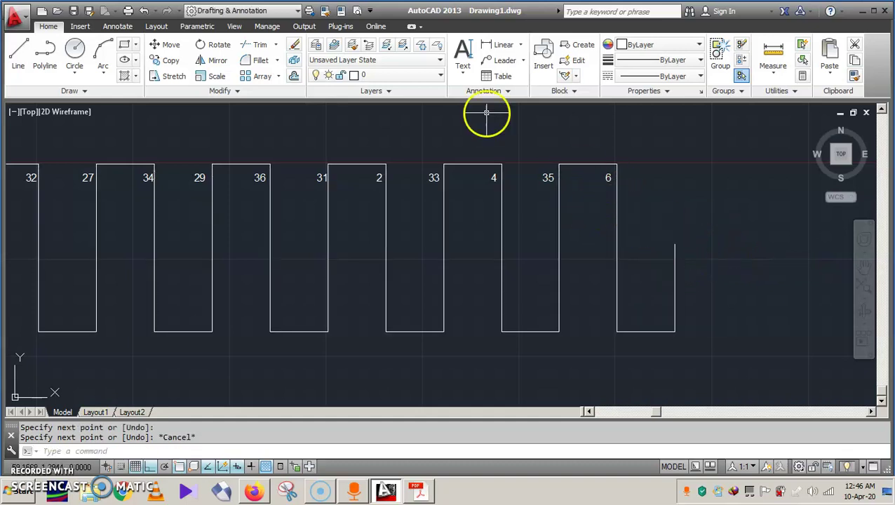
Step: Add a single-line text label '1' near the top of the new line
{"action": "left_click", "coordinate": [460, 52]}
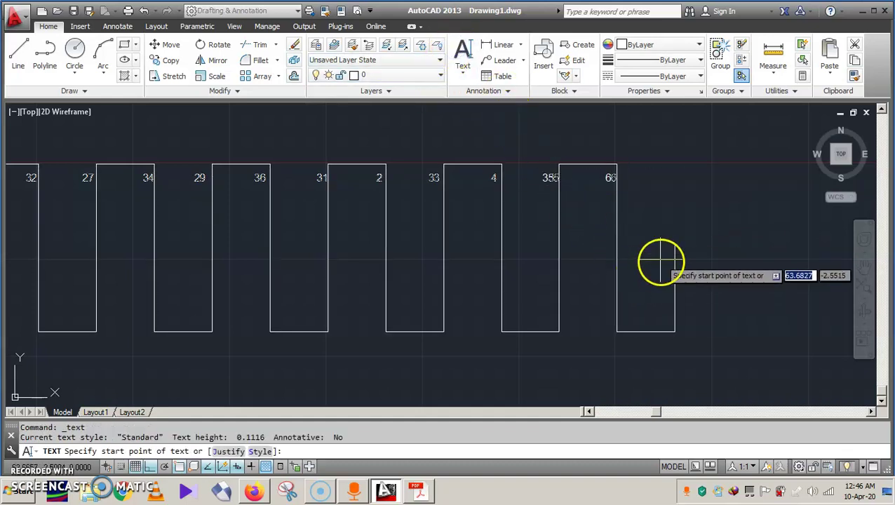
{"action": "left_click", "coordinate": [660, 251]}
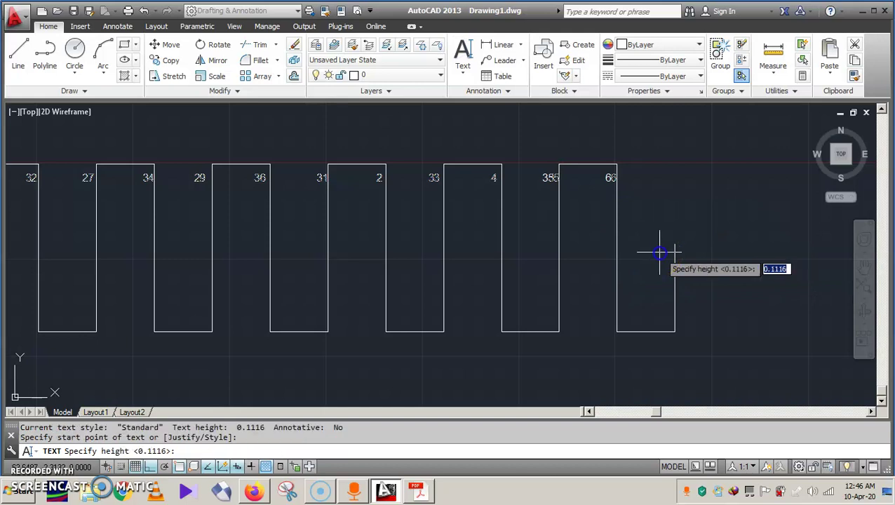
{"action": "key", "text": "Return"}
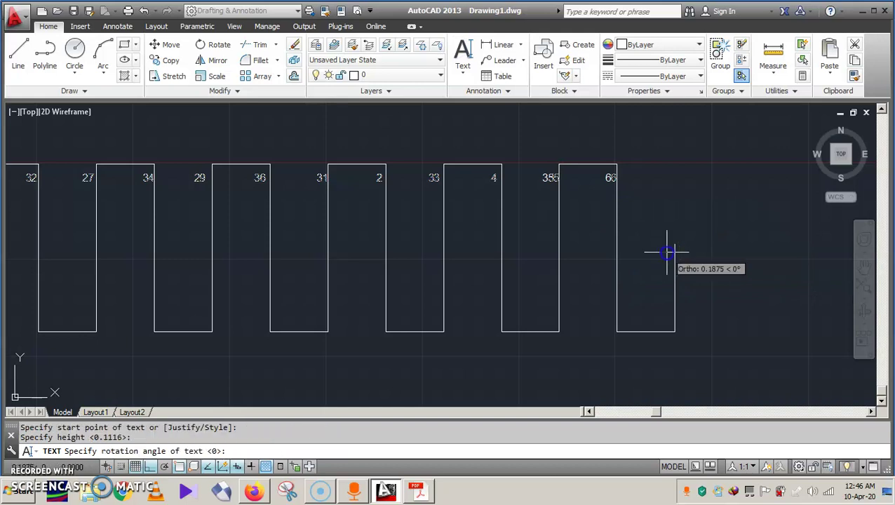
{"action": "key", "text": "Return"}
{"action": "type", "text": "1"}
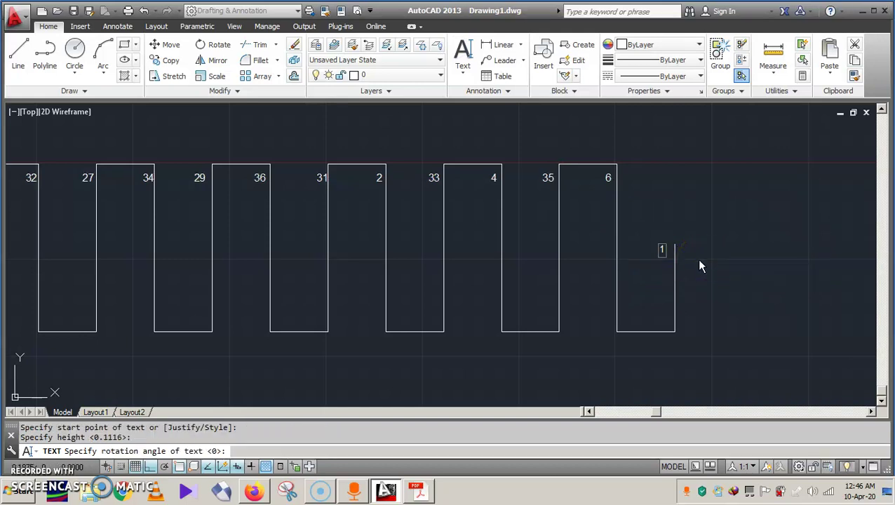
{"action": "key", "text": "Return"}
{"action": "key", "text": "Return"}
Step: Move the '1' label to sit beside the new line's top
{"action": "left_click", "coordinate": [659, 251]}
{"action": "left_click", "coordinate": [659, 251]}
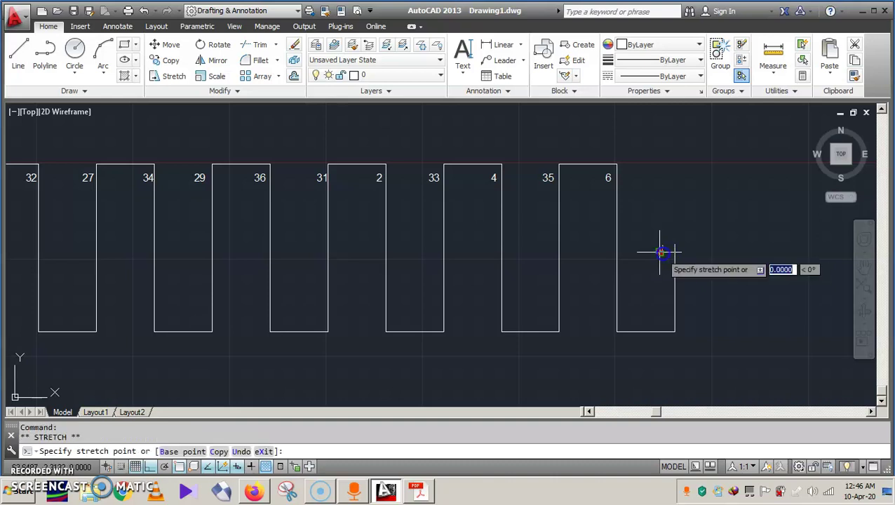
{"action": "scroll", "coordinate": [663, 251], "scroll_direction": "up", "scroll_amount": 8}
{"action": "left_click", "coordinate": [621, 257]}
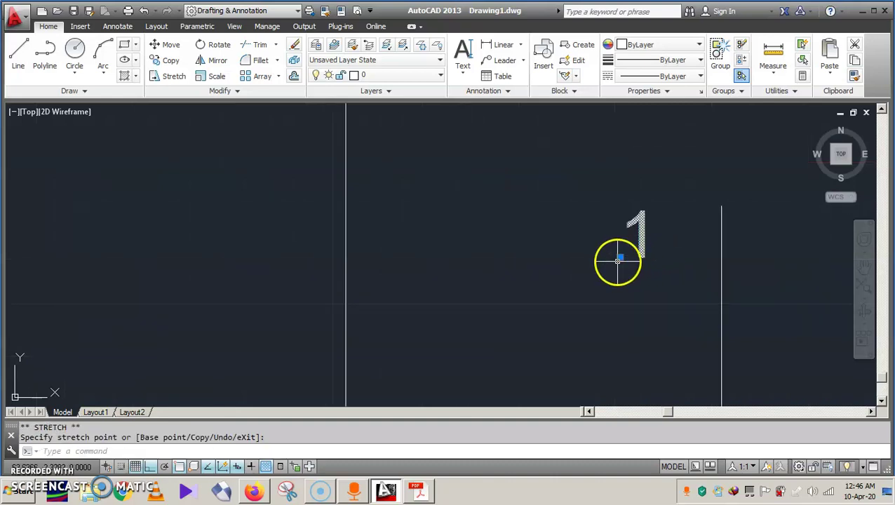
{"action": "left_click", "coordinate": [671, 252]}
{"action": "scroll", "coordinate": [670, 252], "scroll_direction": "down", "scroll_amount": 8}
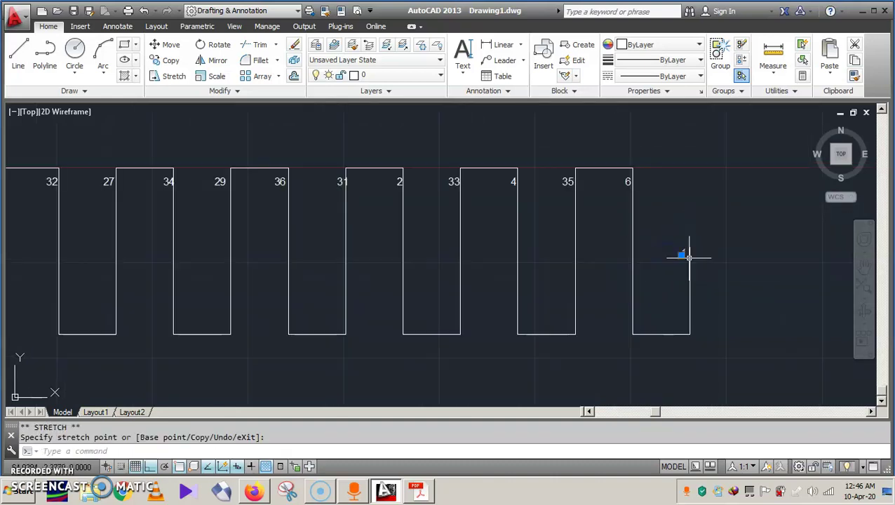
{"action": "scroll", "coordinate": [684, 252], "scroll_direction": "down", "scroll_amount": 2}
Step: Start a DT single-line text by mistake, then cancel it
{"action": "type", "text": "dt"}
{"action": "key", "text": "Return"}
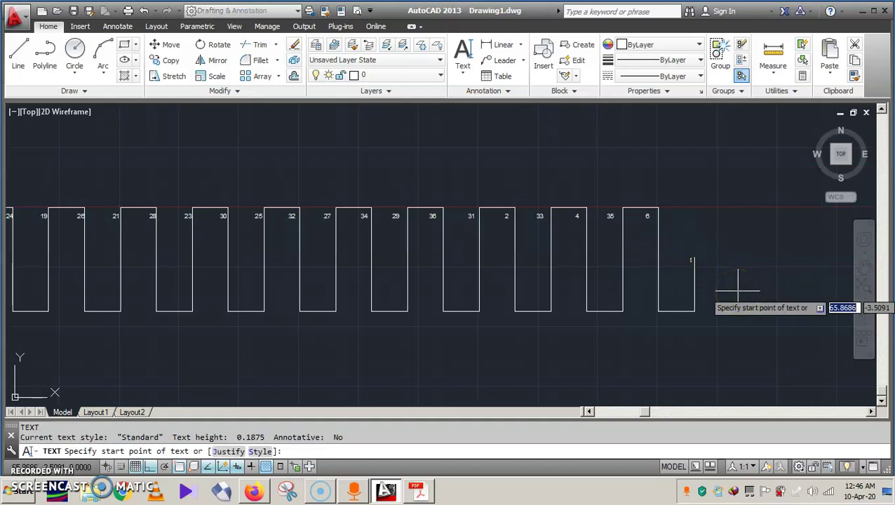
{"action": "left_click", "coordinate": [690, 263]}
{"action": "scroll", "coordinate": [691, 263], "scroll_direction": "down", "scroll_amount": 2}
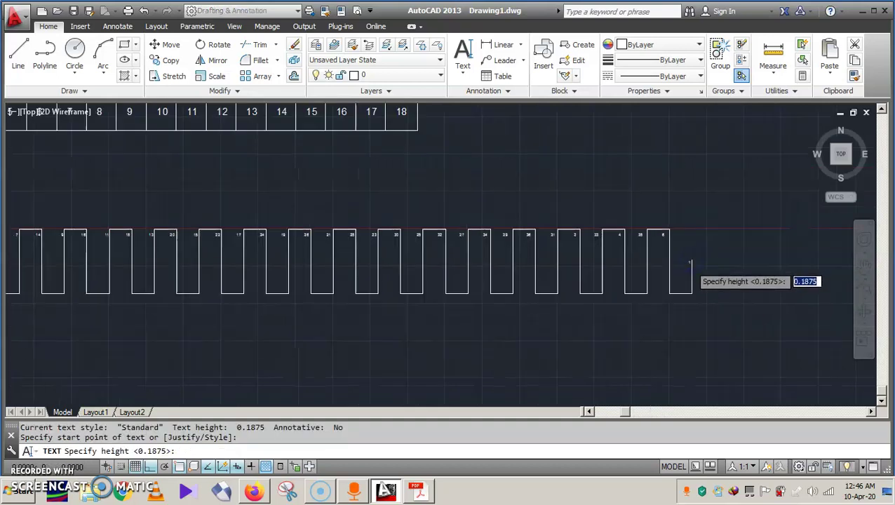
{"action": "scroll", "coordinate": [690, 263], "scroll_direction": "up", "scroll_amount": 4}
{"action": "scroll", "coordinate": [691, 271], "scroll_direction": "up", "scroll_amount": 5}
{"action": "type", "text": "SC"}
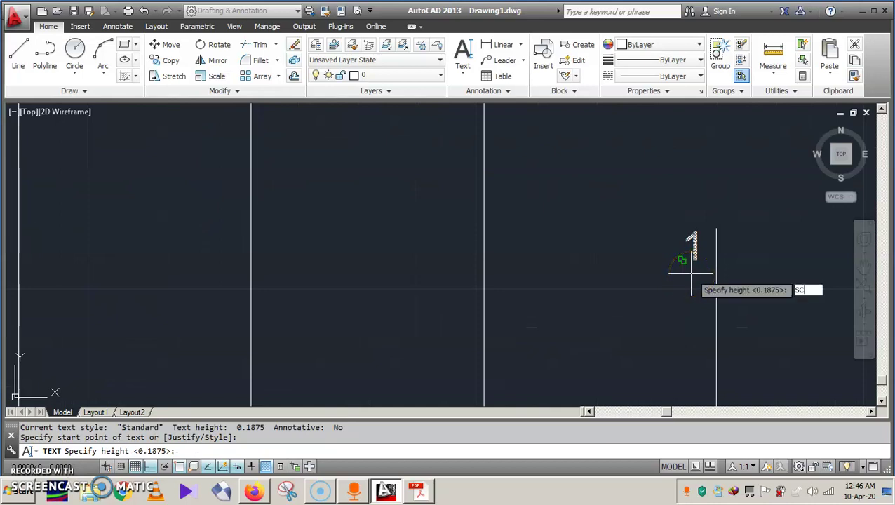
{"action": "key", "text": "Escape"}
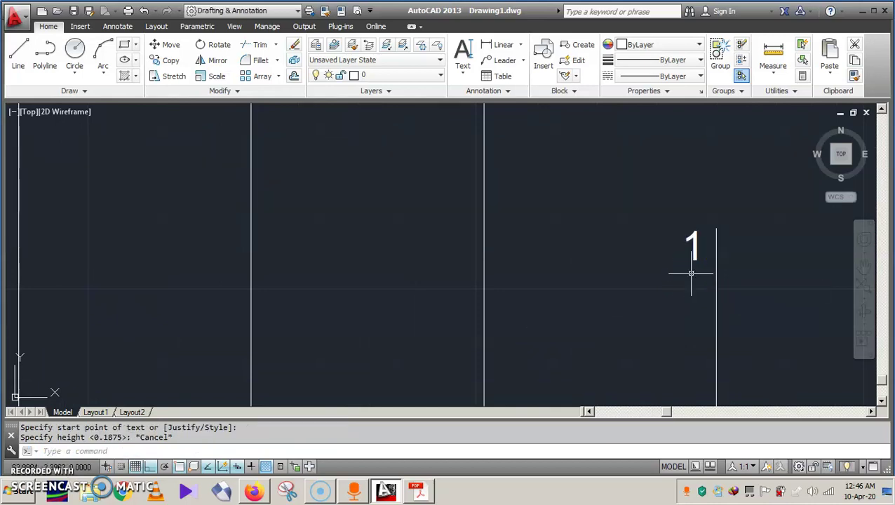
Step: Scale up the '1' label to match the size of the other conductor numbers
{"action": "left_click", "coordinate": [695, 261]}
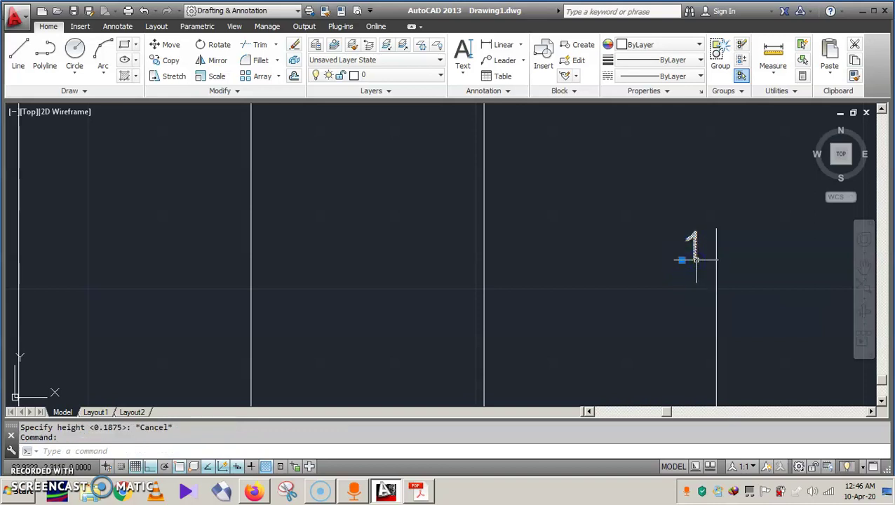
{"action": "type", "text": "SC"}
{"action": "key", "text": "Return"}
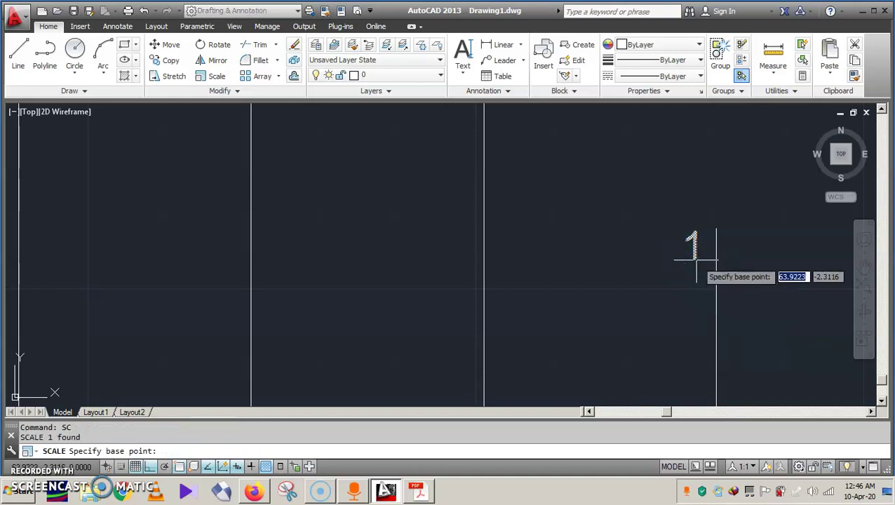
{"action": "left_click", "coordinate": [694, 261]}
{"action": "left_click", "coordinate": [695, 327]}
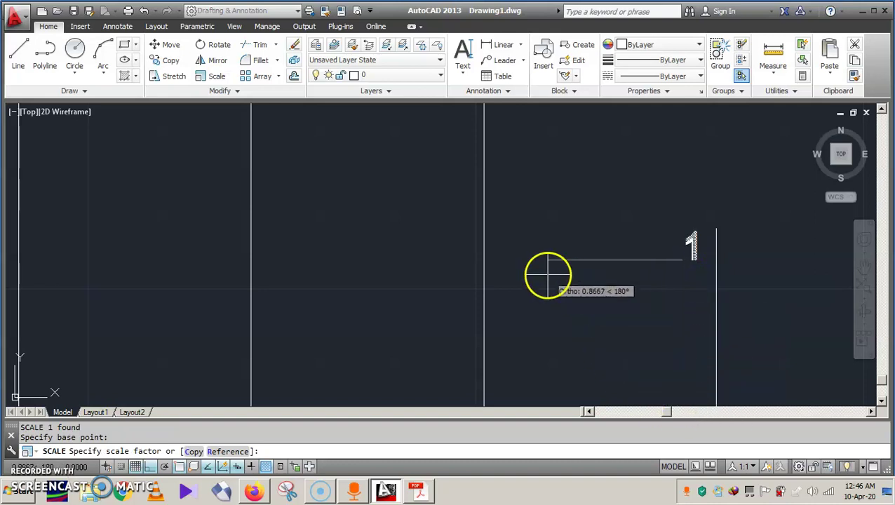
{"action": "left_click", "coordinate": [467, 262]}
{"action": "scroll", "coordinate": [790, 259], "scroll_direction": "down", "scroll_amount": 5}
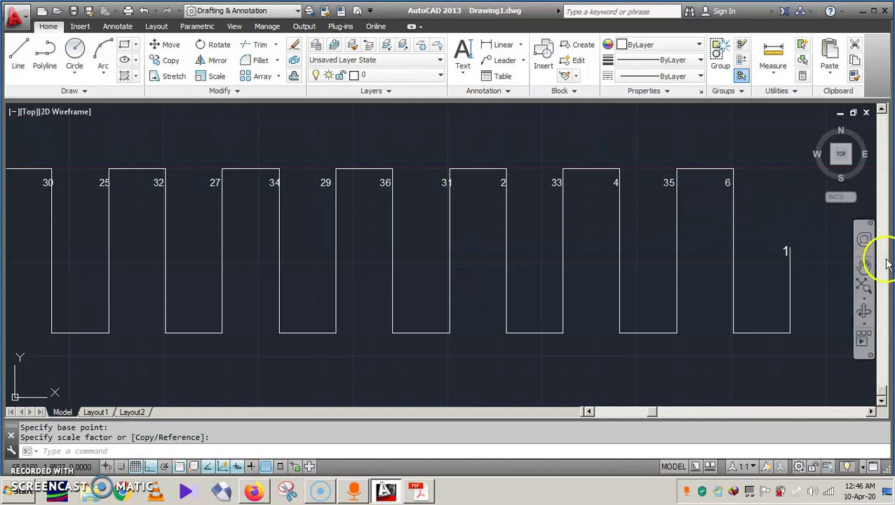
{"action": "left_click", "coordinate": [865, 265]}
{"action": "scroll", "coordinate": [448, 243], "scroll_direction": "down", "scroll_amount": 2}
{"action": "scroll", "coordinate": [251, 271], "scroll_direction": "down", "scroll_amount": 2}
{"action": "mouse_move", "coordinate": [252, 270]}
{"action": "left_mouse_down"}
{"action": "mouse_move", "coordinate": [390, 286]}
{"action": "mouse_move", "coordinate": [300, 274]}
{"action": "mouse_move", "coordinate": [313, 294]}
{"action": "left_mouse_up"}
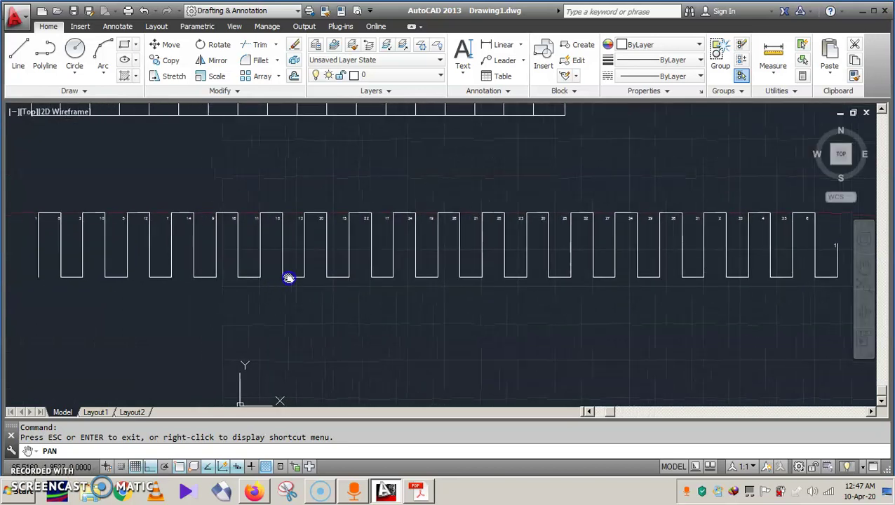
{"action": "scroll", "coordinate": [340, 289], "scroll_direction": "down", "scroll_amount": 2}
{"action": "mouse_move", "coordinate": [406, 321]}
{"action": "left_mouse_down"}
{"action": "mouse_move", "coordinate": [480, 316]}
{"action": "mouse_move", "coordinate": [360, 280]}
{"action": "mouse_move", "coordinate": [400, 316]}
{"action": "left_mouse_up"}
{"action": "scroll", "coordinate": [348, 250], "scroll_direction": "up", "scroll_amount": 2}
{"action": "scroll", "coordinate": [455, 300], "scroll_direction": "down", "scroll_amount": 1}
{"action": "scroll", "coordinate": [416, 295], "scroll_direction": "up", "scroll_amount": 1}
{"action": "left_click_drag", "start_coordinate": [238, 258], "coordinate": [276, 296]}
{"action": "mouse_move", "coordinate": [290, 211]}
{"action": "left_mouse_down"}
{"action": "mouse_move", "coordinate": [290, 232]}
{"action": "mouse_move", "coordinate": [186, 214]}
{"action": "mouse_move", "coordinate": [311, 189]}
{"action": "mouse_move", "coordinate": [309, 212]}
{"action": "mouse_move", "coordinate": [309, 199]}
{"action": "left_mouse_up"}
{"action": "mouse_move", "coordinate": [318, 259]}
{"action": "left_mouse_down"}
{"action": "mouse_move", "coordinate": [294, 189]}
{"action": "mouse_move", "coordinate": [300, 290]}
{"action": "mouse_move", "coordinate": [295, 200]}
{"action": "left_mouse_up"}
{"action": "mouse_move", "coordinate": [351, 306]}
{"action": "left_mouse_down"}
{"action": "mouse_move", "coordinate": [392, 286]}
{"action": "mouse_move", "coordinate": [386, 304]}
{"action": "left_mouse_up"}
{"action": "scroll", "coordinate": [250, 251], "scroll_direction": "up", "scroll_amount": 6}
{"action": "scroll", "coordinate": [250, 252], "scroll_direction": "down", "scroll_amount": 2}
{"action": "scroll", "coordinate": [236, 256], "scroll_direction": "down", "scroll_amount": 2}
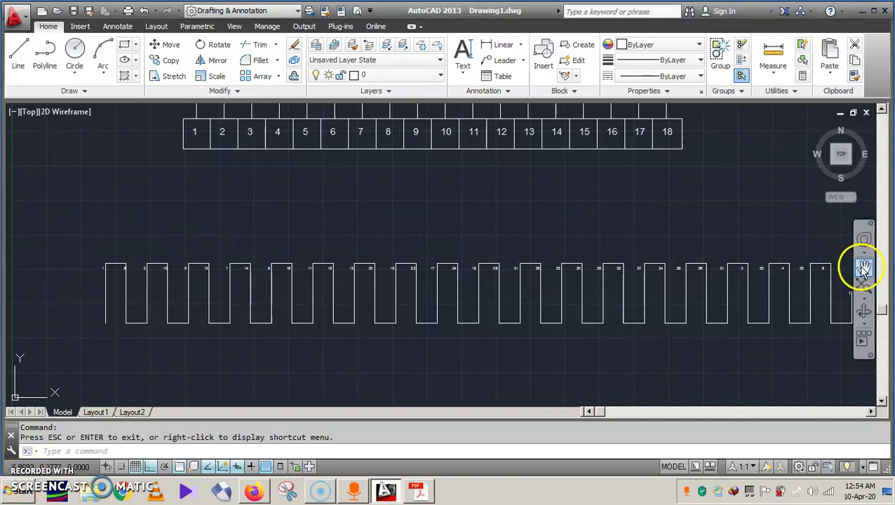
Step: Copy the downward direction arrow under conductor 1 of the finished diagram
{"action": "left_click", "coordinate": [440, 226]}
{"action": "left_click", "coordinate": [312, 200]}
{"action": "left_click", "coordinate": [275, 208]}
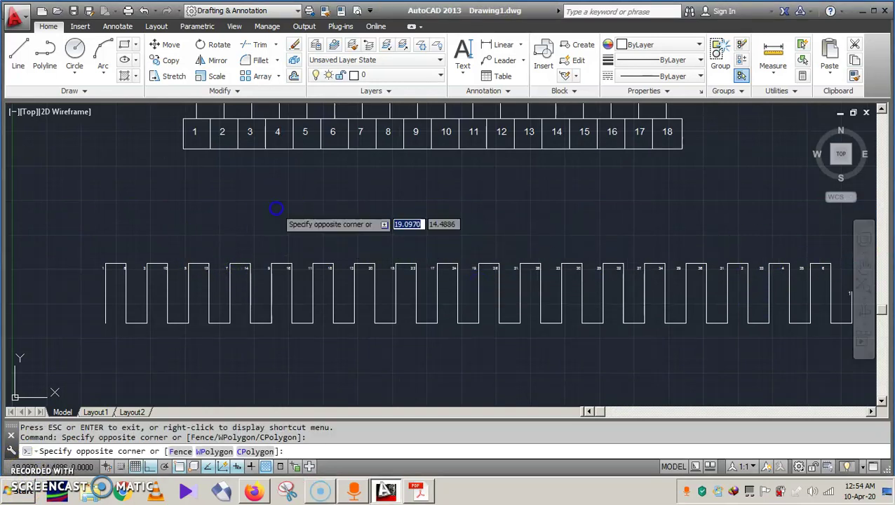
{"action": "left_click", "coordinate": [851, 297]}
{"action": "left_click", "coordinate": [868, 265]}
{"action": "mouse_move", "coordinate": [504, 236]}
{"action": "left_mouse_down"}
{"action": "mouse_move", "coordinate": [538, 351]}
{"action": "mouse_move", "coordinate": [406, 271]}
{"action": "left_mouse_up"}
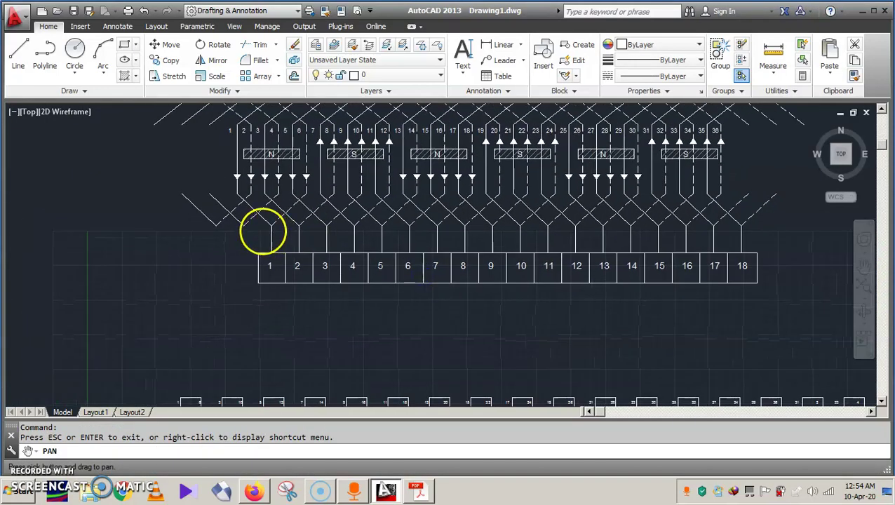
{"action": "key", "text": "Escape"}
{"action": "left_click", "coordinate": [241, 186]}
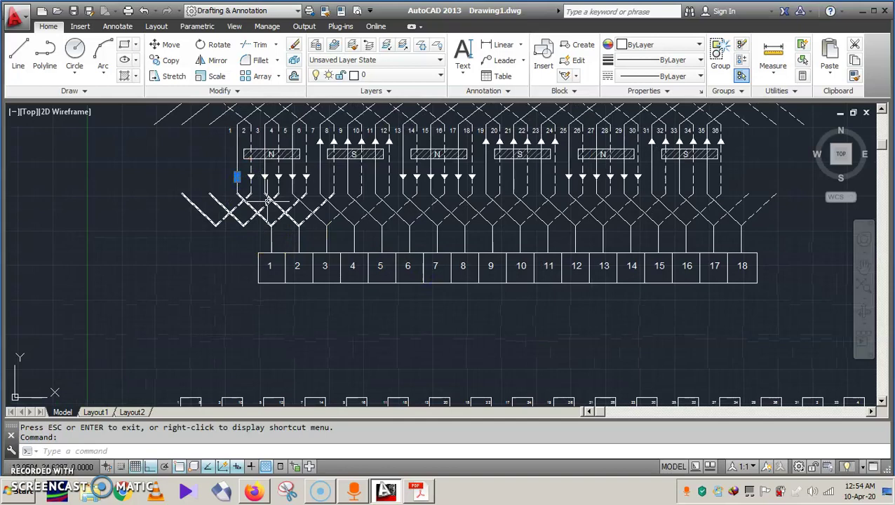
{"action": "key", "text": "ctrl+c"}
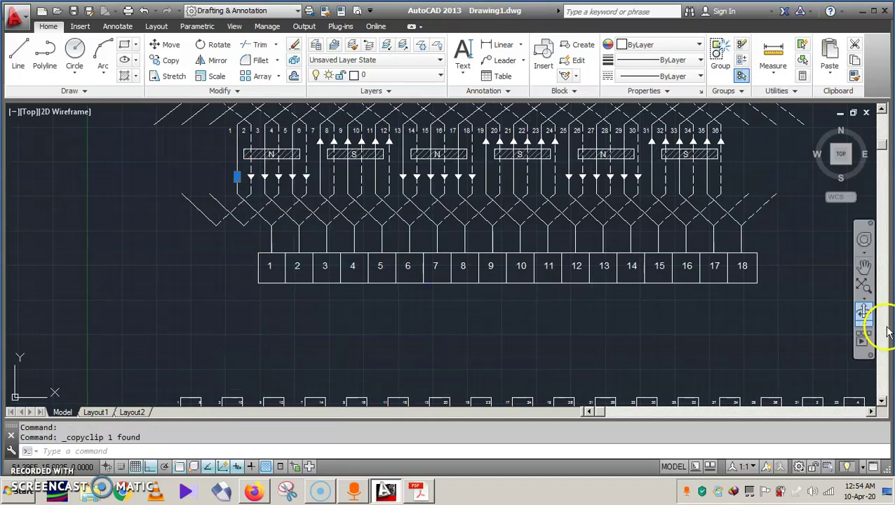
Step: Paste the arrow onto conductor 1's line in the new winding row
{"action": "left_click", "coordinate": [863, 268]}
{"action": "left_click_drag", "start_coordinate": [457, 346], "coordinate": [455, 260]}
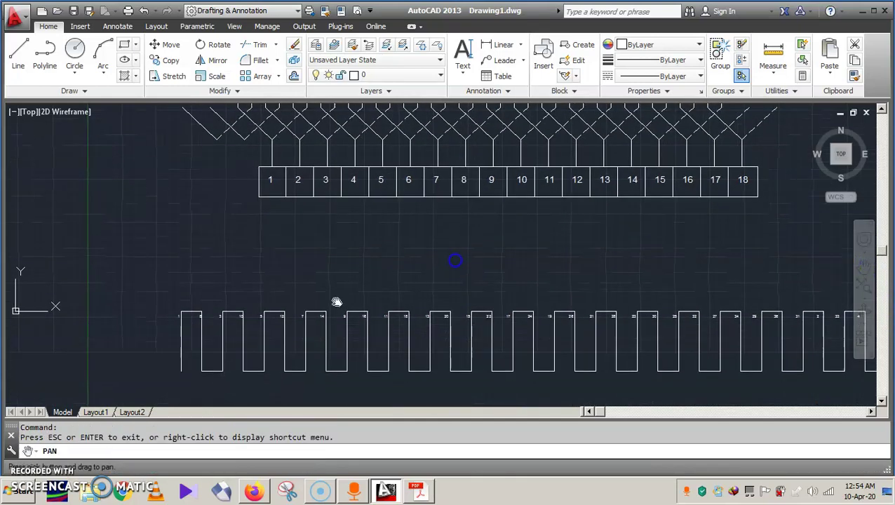
{"action": "left_click_drag", "start_coordinate": [286, 315], "coordinate": [230, 306]}
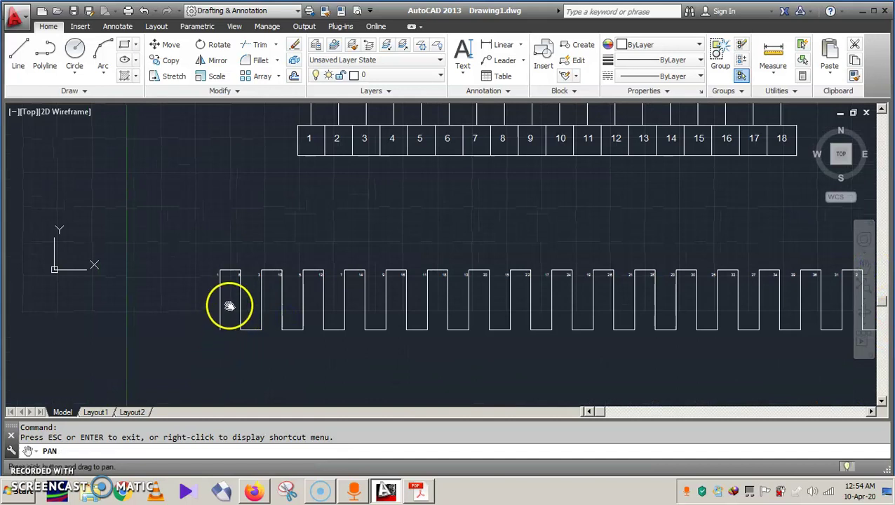
{"action": "scroll", "coordinate": [230, 306], "scroll_direction": "up", "scroll_amount": 2}
{"action": "key", "text": "Escape"}
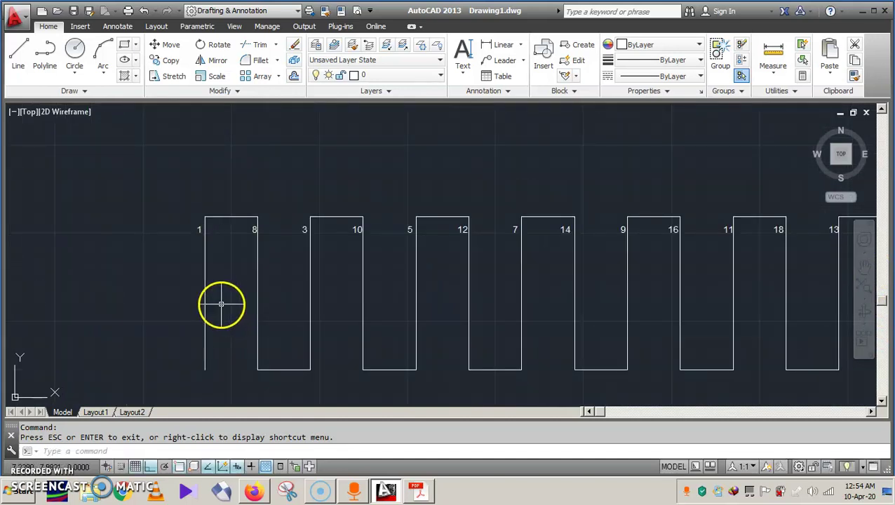
{"action": "key", "text": "ctrl+v"}
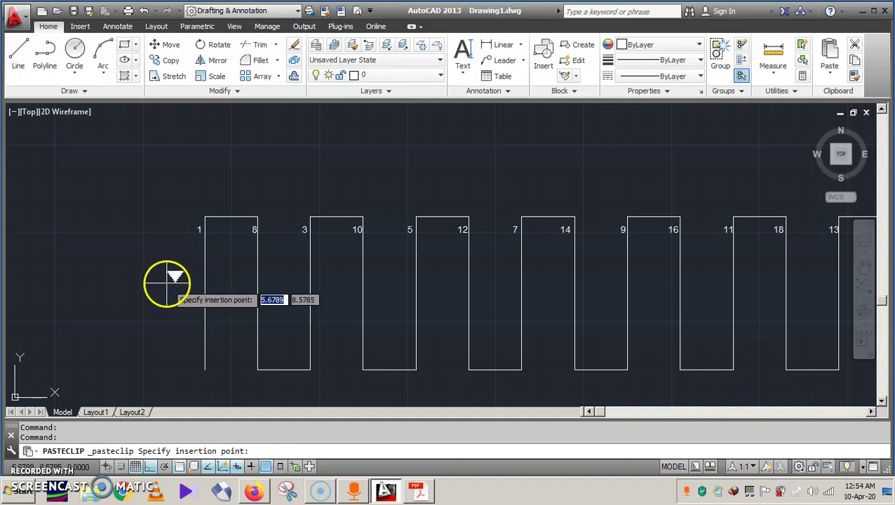
{"action": "left_click", "coordinate": [167, 281]}
{"action": "left_click", "coordinate": [176, 277]}
{"action": "left_click", "coordinate": [176, 275]}
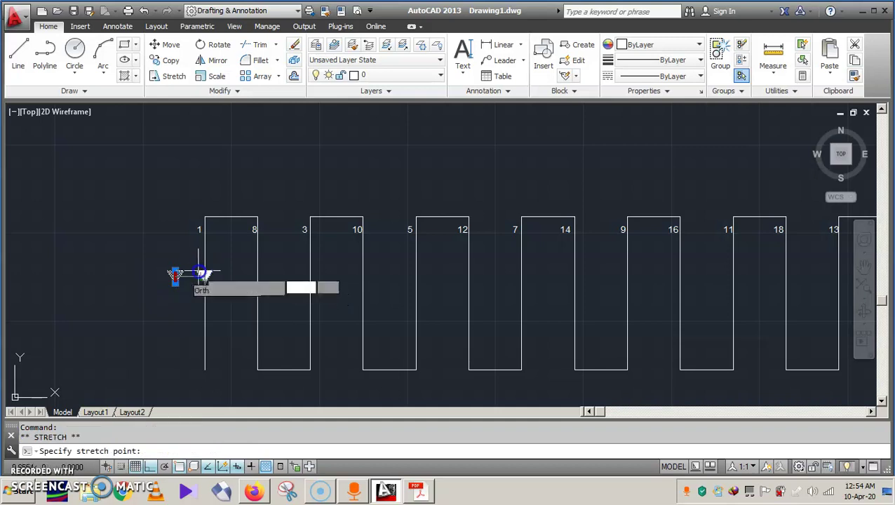
{"action": "left_click", "coordinate": [204, 275]}
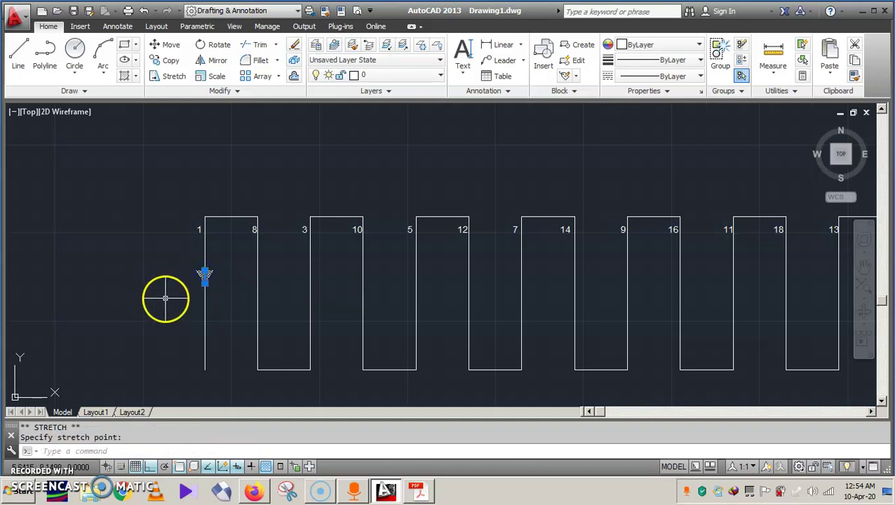
{"action": "key", "text": "Escape"}
{"action": "scroll", "coordinate": [212, 298], "scroll_direction": "down", "scroll_amount": 2}
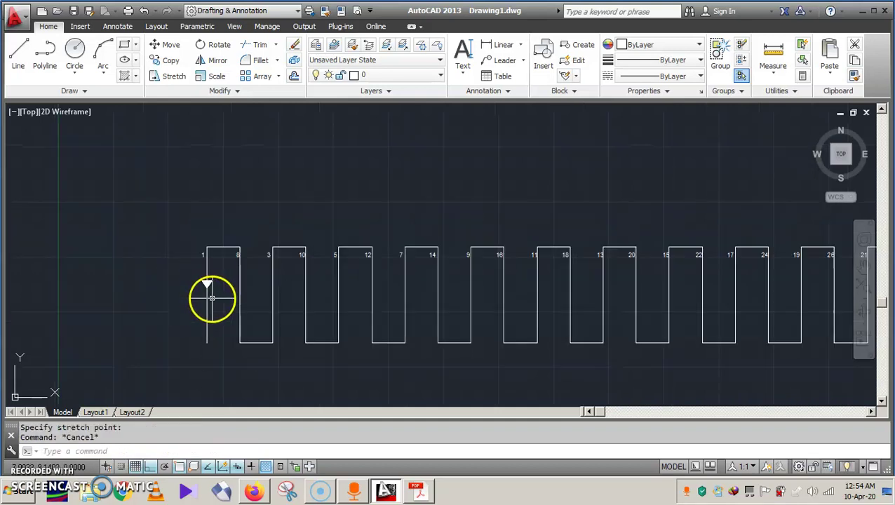
{"action": "left_click", "coordinate": [209, 285]}
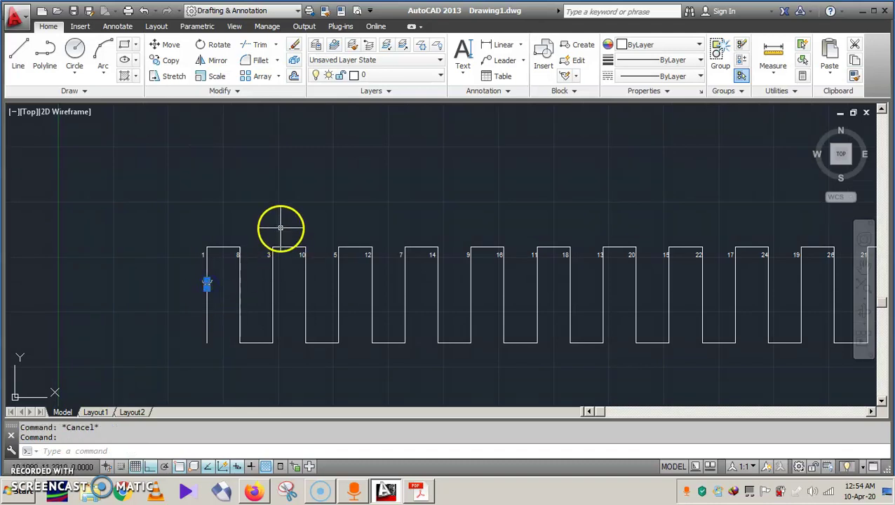
{"action": "left_click", "coordinate": [263, 76]}
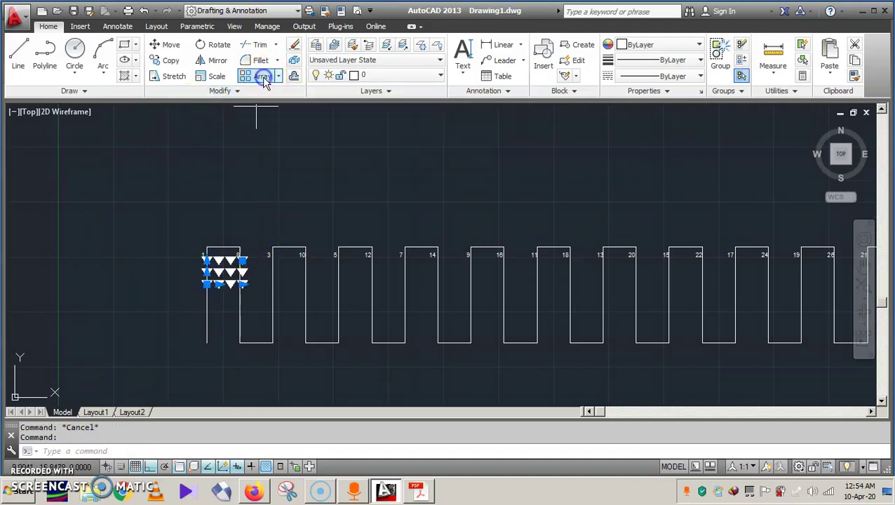
Step: Set the arrow array to a single row of 18 columns
{"action": "left_click", "coordinate": [252, 44]}
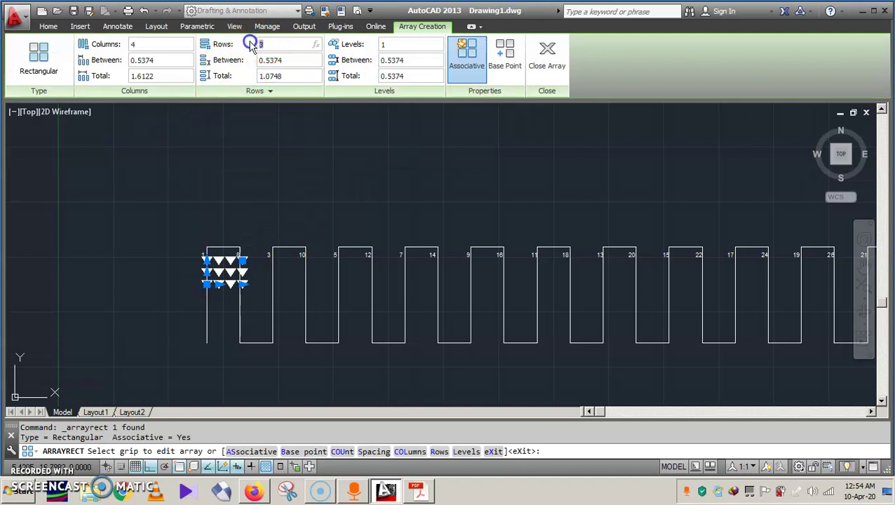
{"action": "type", "text": "1"}
{"action": "key", "text": "Return"}
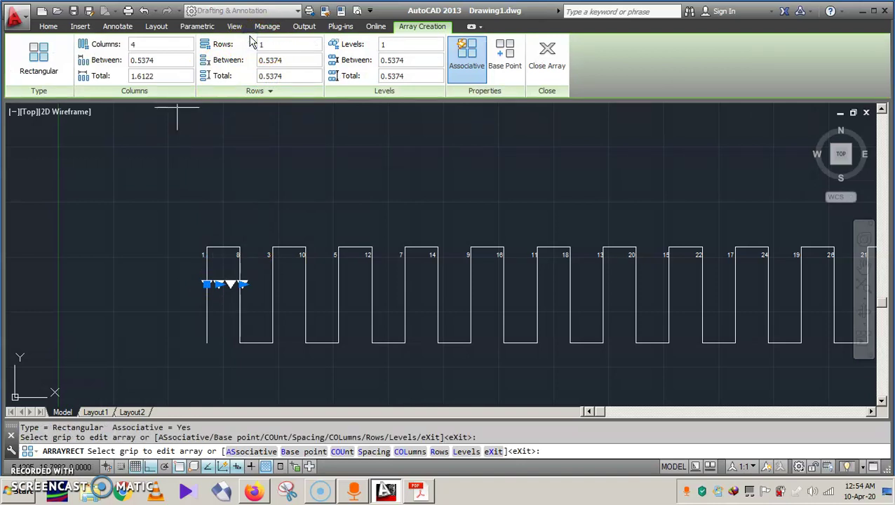
{"action": "left_click", "coordinate": [131, 49]}
{"action": "left_click", "coordinate": [125, 48]}
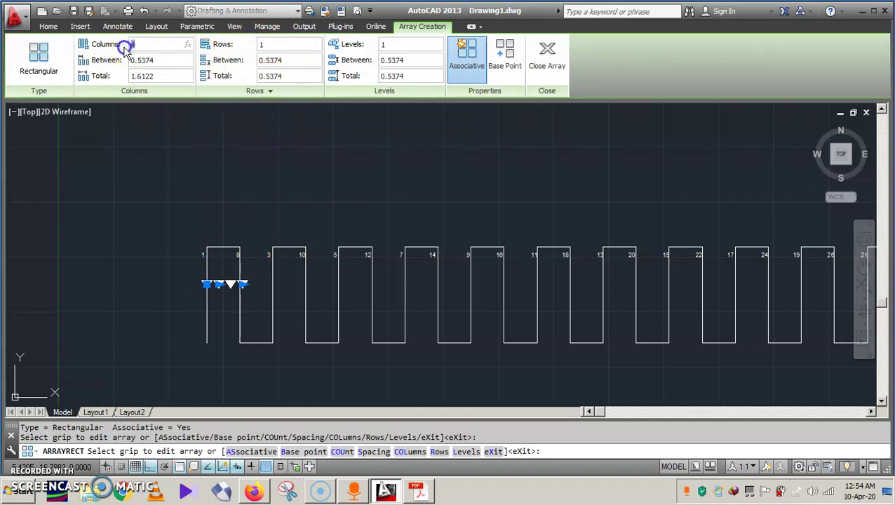
{"action": "type", "text": "18"}
{"action": "key", "text": "Return"}
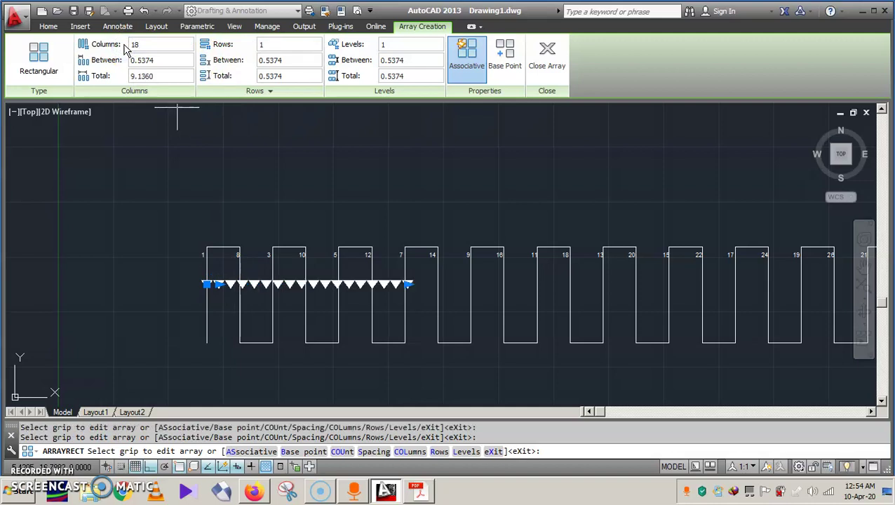
Step: Set the column spacing to 3, raise the count to 19 columns, and finish the array
{"action": "left_click", "coordinate": [864, 266]}
{"action": "left_click_drag", "start_coordinate": [800, 309], "coordinate": [452, 300]}
{"action": "scroll", "coordinate": [554, 309], "scroll_direction": "down", "scroll_amount": 1}
{"action": "left_click", "coordinate": [168, 58]}
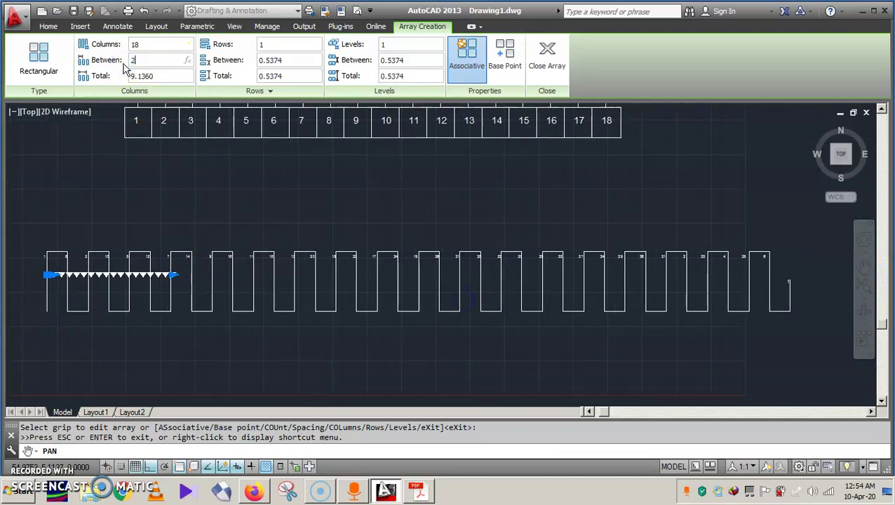
{"action": "key", "text": "Return"}
{"action": "left_click", "coordinate": [138, 61]}
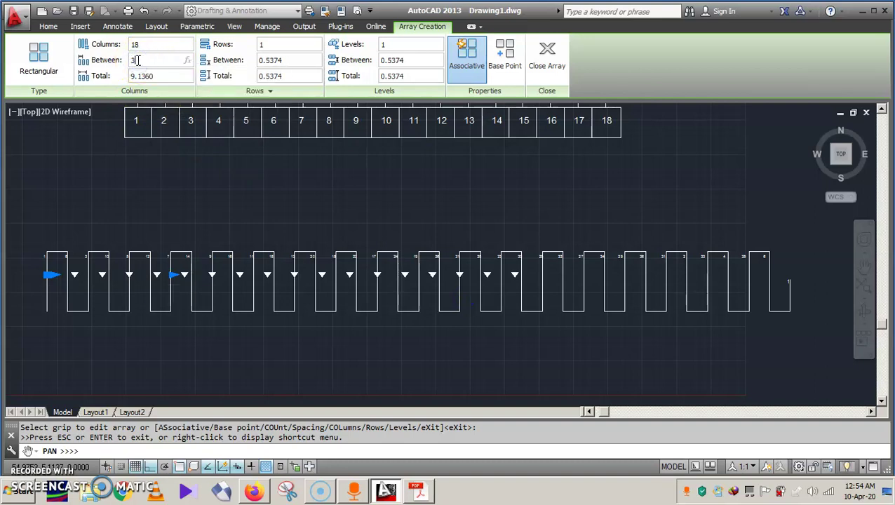
{"action": "key", "text": "Return"}
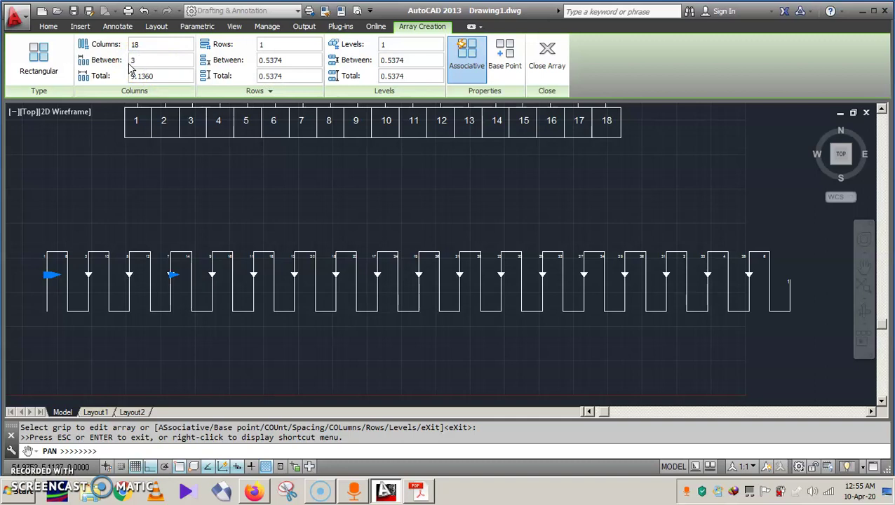
{"action": "left_click", "coordinate": [143, 44]}
{"action": "type", "text": "19"}
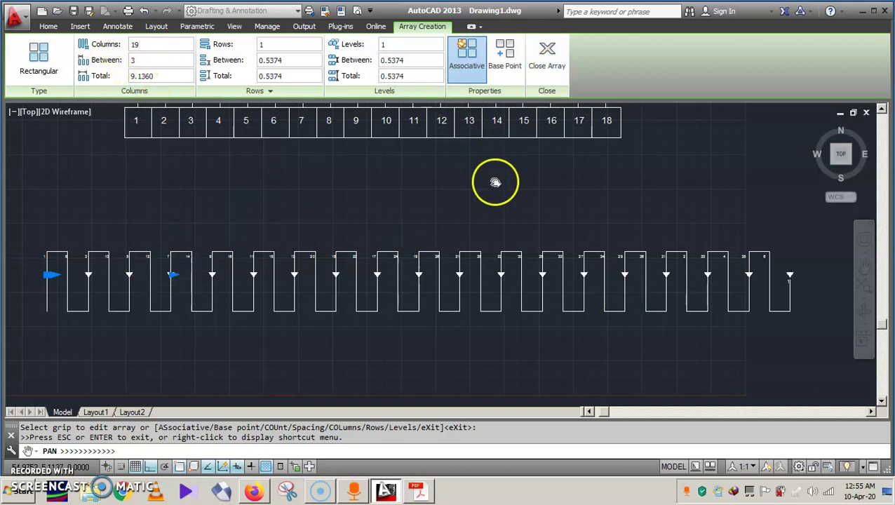
{"action": "key", "text": "Escape"}
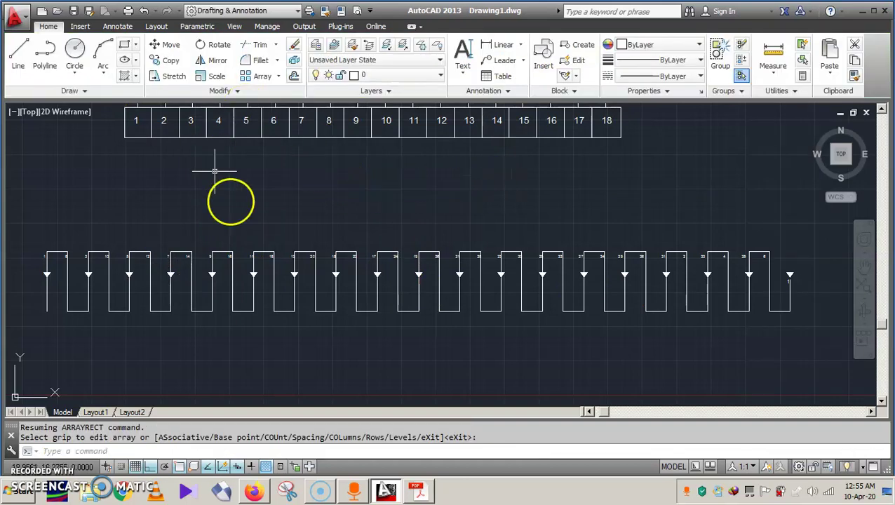
Step: Select the upward direction arrow on conductor 8 in the finished upper diagram
{"action": "scroll", "coordinate": [194, 200], "scroll_direction": "up", "scroll_amount": 1}
{"action": "scroll", "coordinate": [194, 200], "scroll_direction": "down", "scroll_amount": 1}
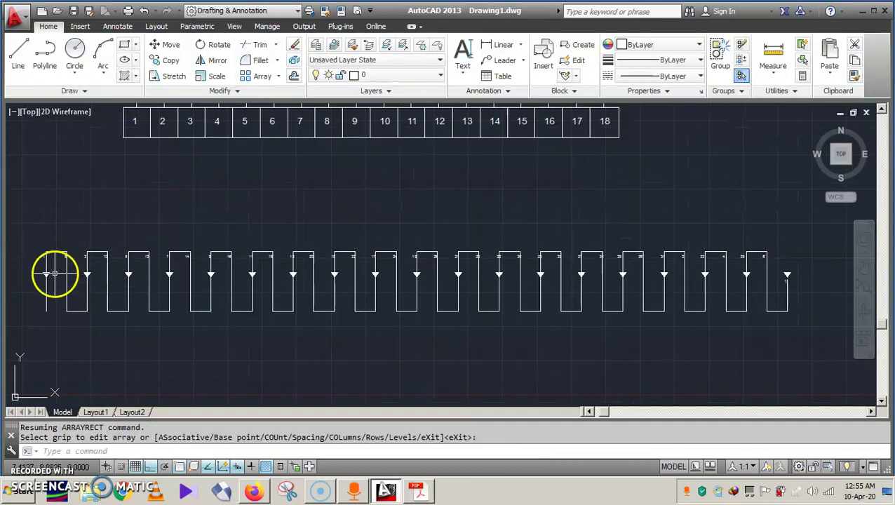
{"action": "left_click", "coordinate": [864, 266]}
{"action": "left_click_drag", "start_coordinate": [443, 255], "coordinate": [509, 394]}
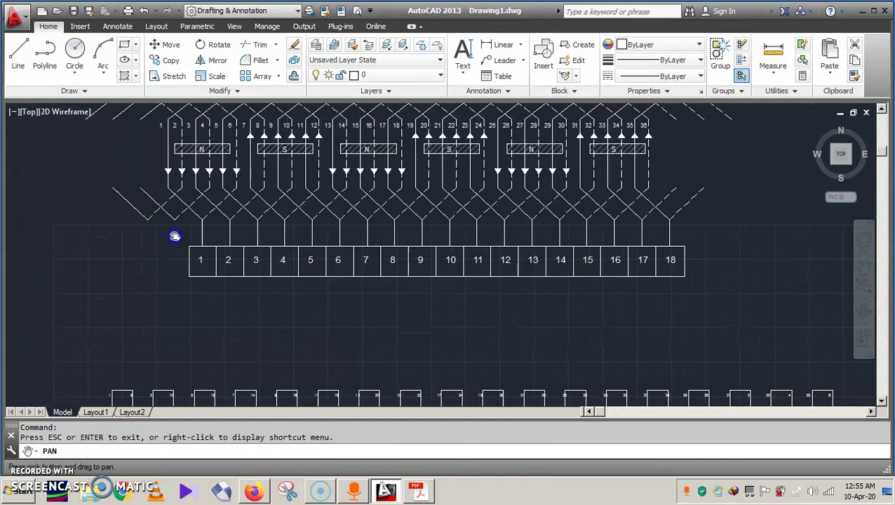
{"action": "key", "text": "Escape"}
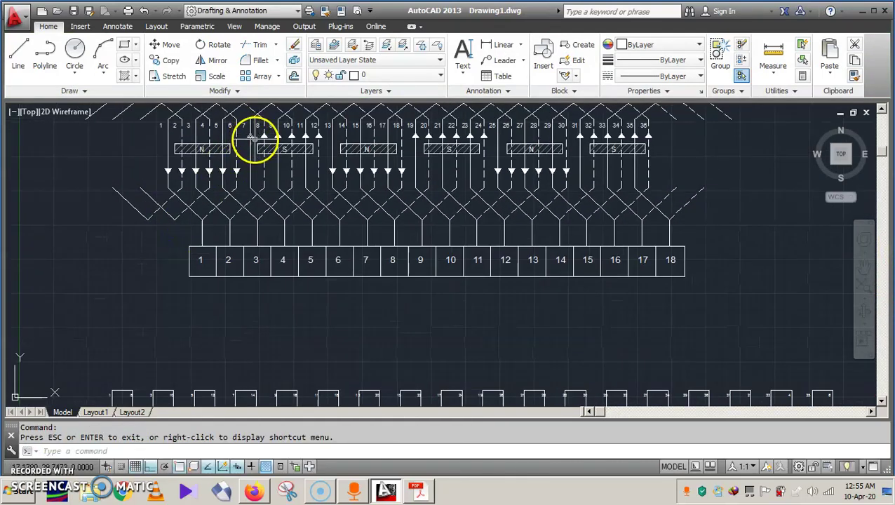
{"action": "left_click", "coordinate": [253, 139]}
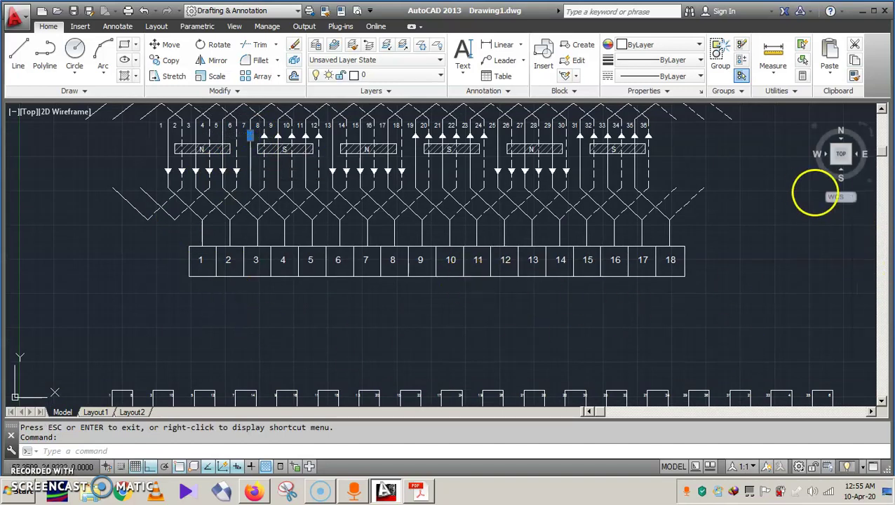
{"action": "left_click", "coordinate": [864, 268]}
{"action": "left_click_drag", "start_coordinate": [510, 324], "coordinate": [538, 186]}
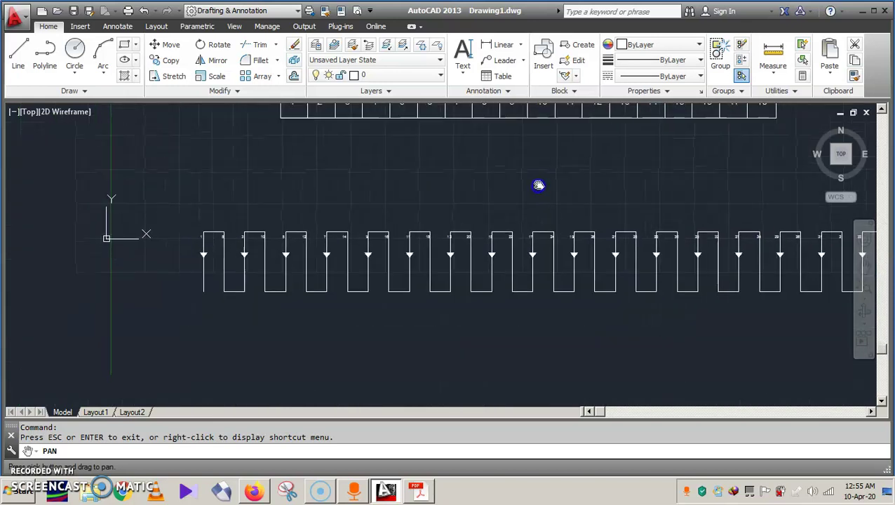
{"action": "key", "text": "Escape"}
Step: Cancel an accidental paste and copy the selected upward arrow to the clipboard
{"action": "key", "text": "ctrl+v"}
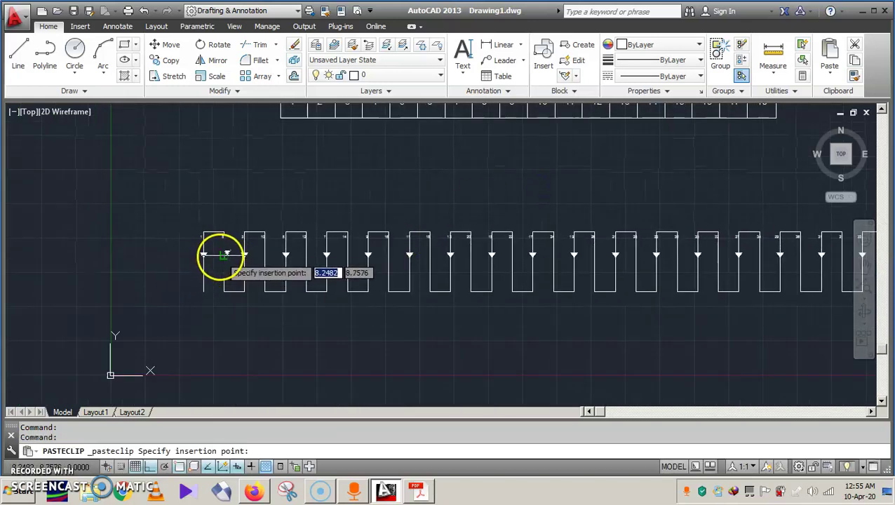
{"action": "scroll", "coordinate": [219, 255], "scroll_direction": "up", "scroll_amount": 3}
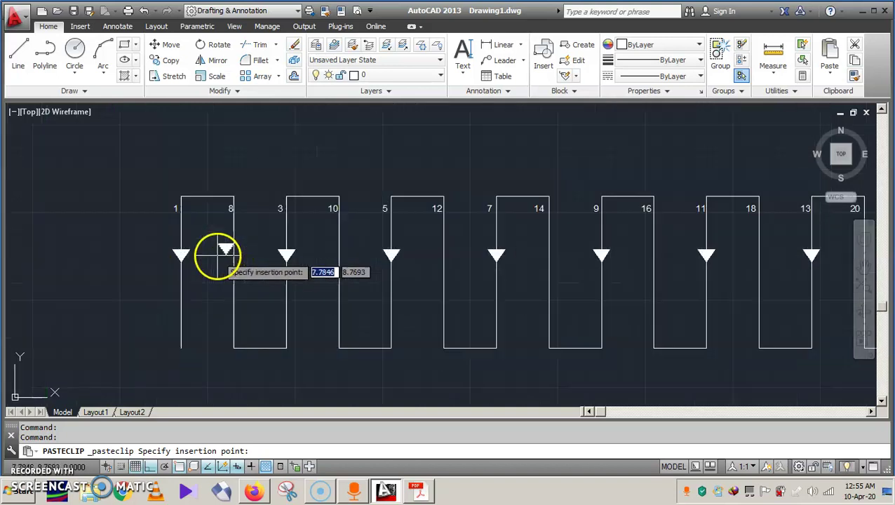
{"action": "key", "text": "Escape"}
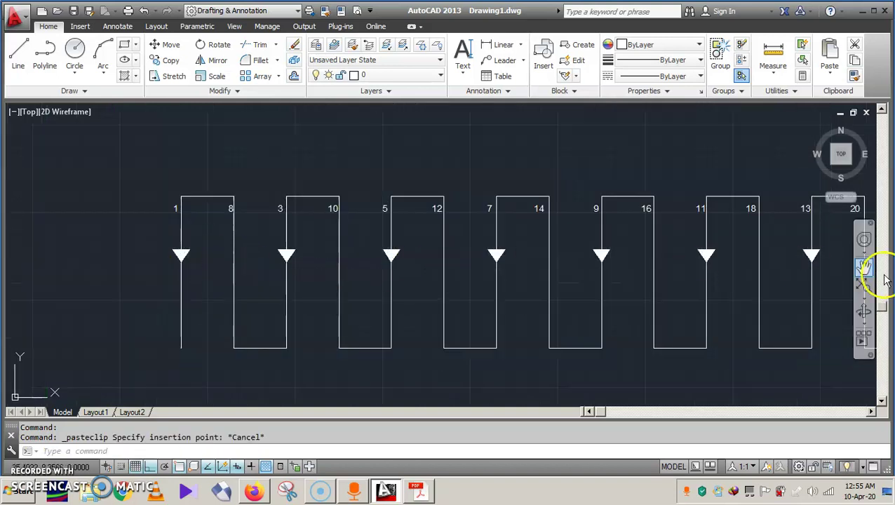
{"action": "left_click", "coordinate": [864, 267]}
{"action": "left_click_drag", "start_coordinate": [603, 181], "coordinate": [351, 261]}
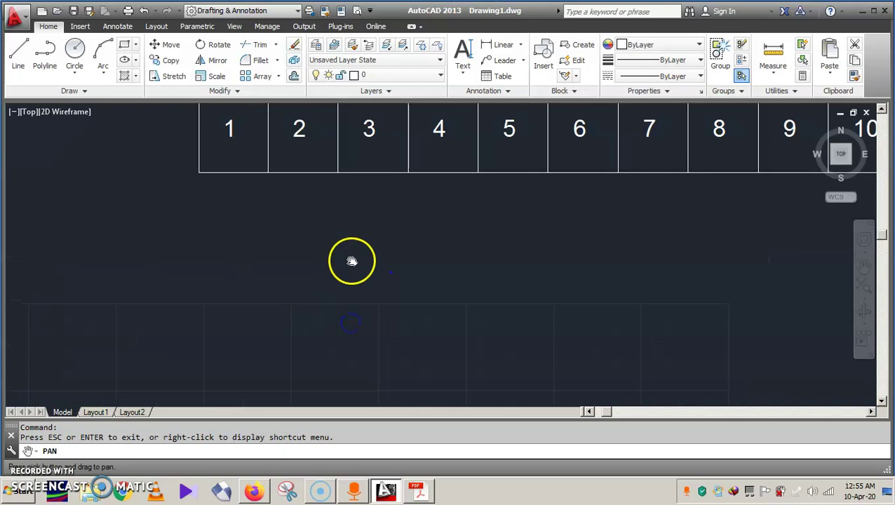
{"action": "scroll", "coordinate": [351, 261], "scroll_direction": "down", "scroll_amount": 3}
{"action": "key", "text": "Escape"}
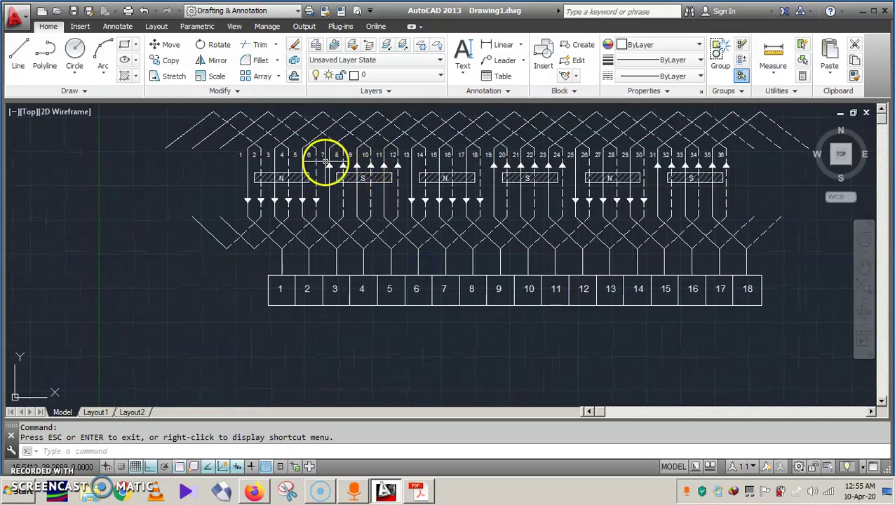
{"action": "key", "text": "Escape"}
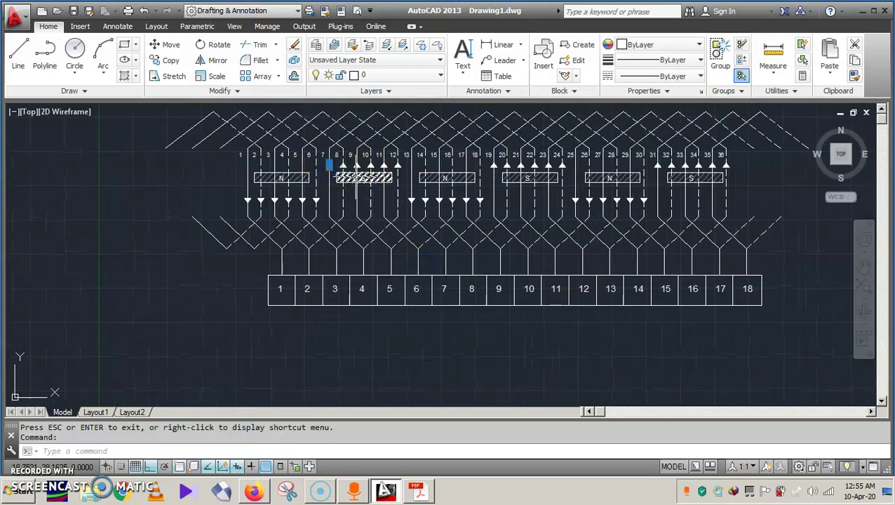
{"action": "key", "text": "ctrl+c"}
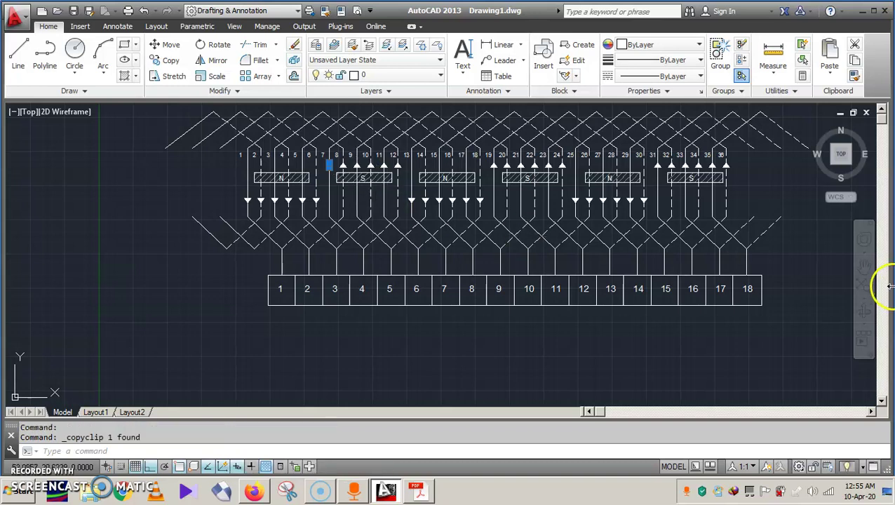
Step: Paste the arrow into the lower row, move it onto conductor 8, and start a rectangular array
{"action": "left_click", "coordinate": [865, 267]}
{"action": "left_click_drag", "start_coordinate": [500, 346], "coordinate": [499, 232]}
{"action": "left_click_drag", "start_coordinate": [363, 374], "coordinate": [362, 304]}
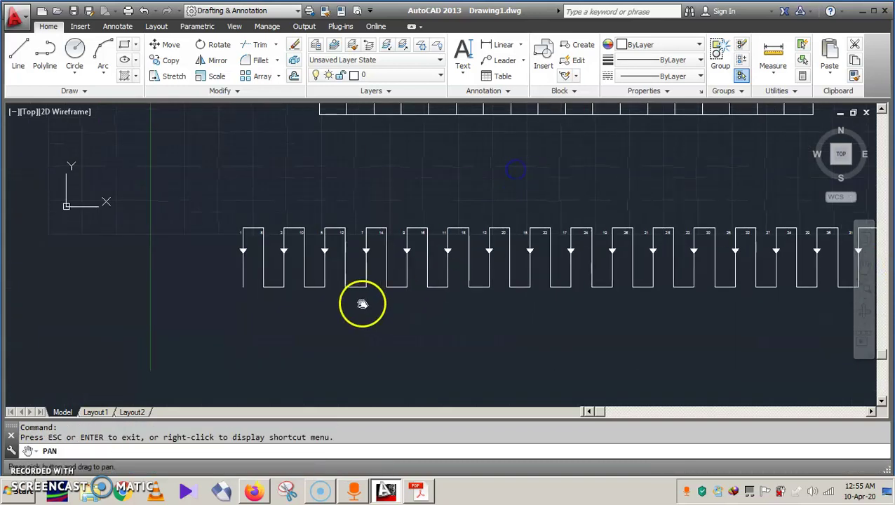
{"action": "scroll", "coordinate": [283, 268], "scroll_direction": "up", "scroll_amount": 4}
{"action": "key", "text": "Escape"}
{"action": "key", "text": "ctrl+v"}
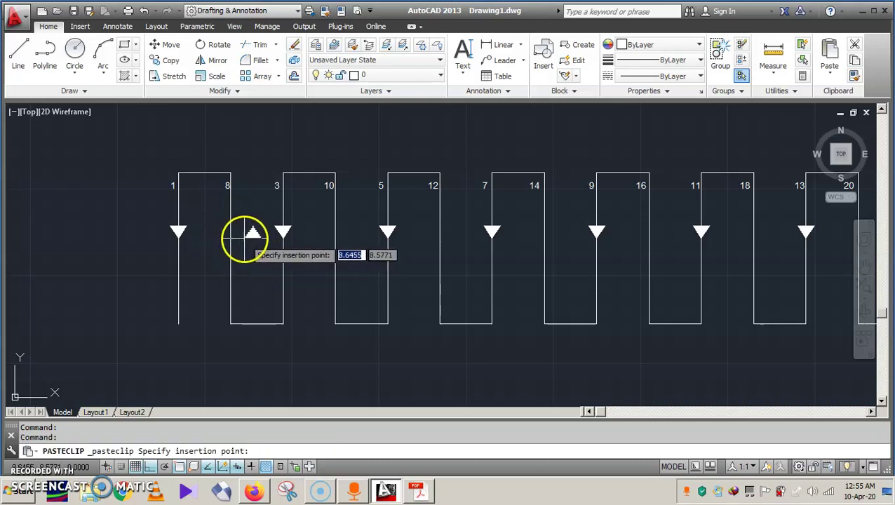
{"action": "left_click", "coordinate": [248, 237]}
{"action": "left_click", "coordinate": [254, 233]}
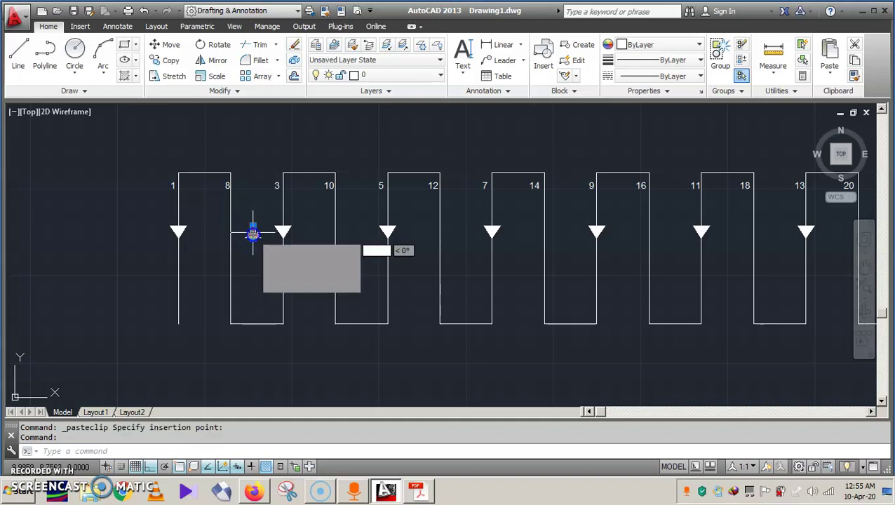
{"action": "left_click", "coordinate": [253, 233]}
{"action": "left_click", "coordinate": [179, 233]}
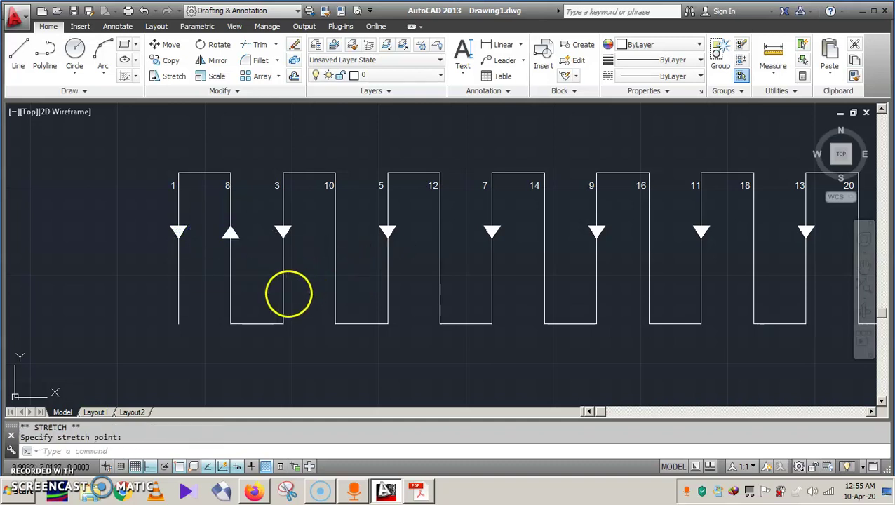
{"action": "key", "text": "Escape"}
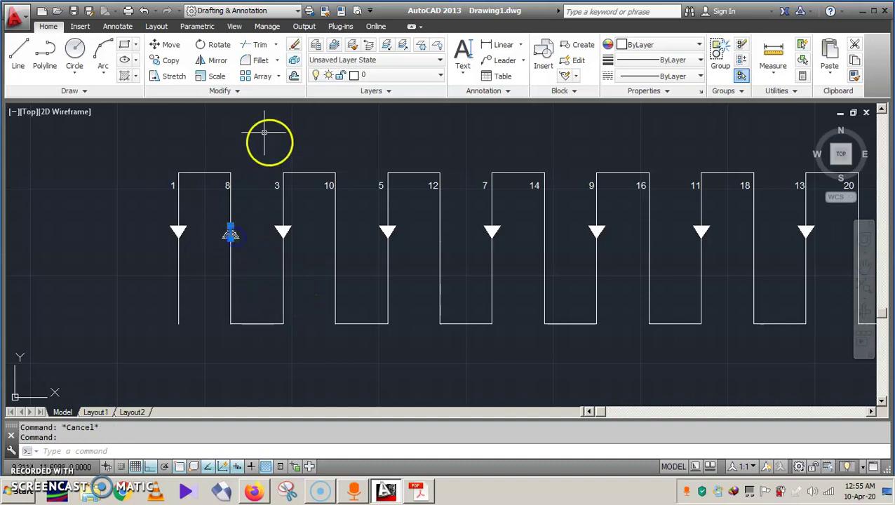
{"action": "left_click", "coordinate": [257, 77]}
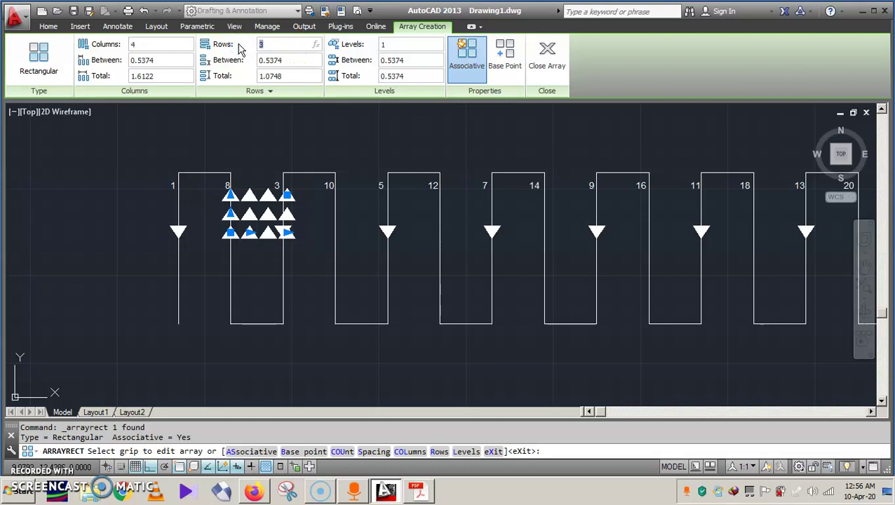
Step: Set the arrow array to 1 row of 18 columns spaced 3 units apart
{"action": "key", "text": "Return"}
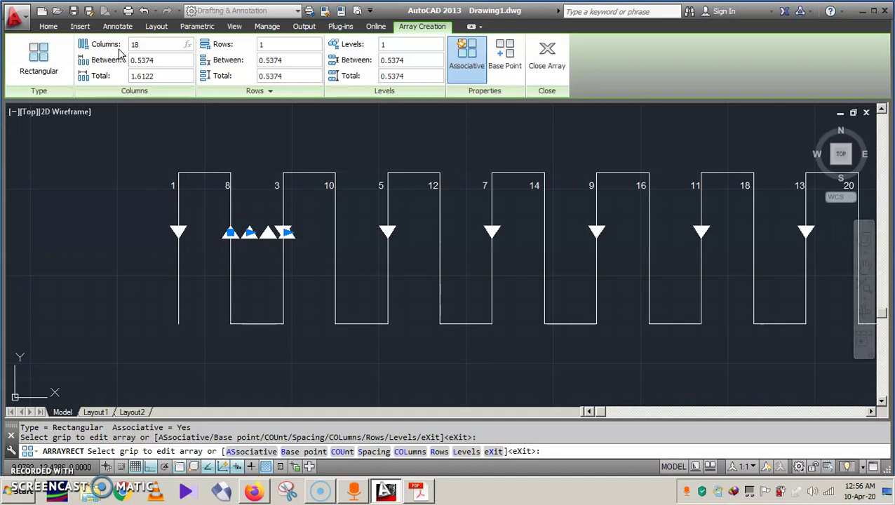
{"action": "key", "text": "Return"}
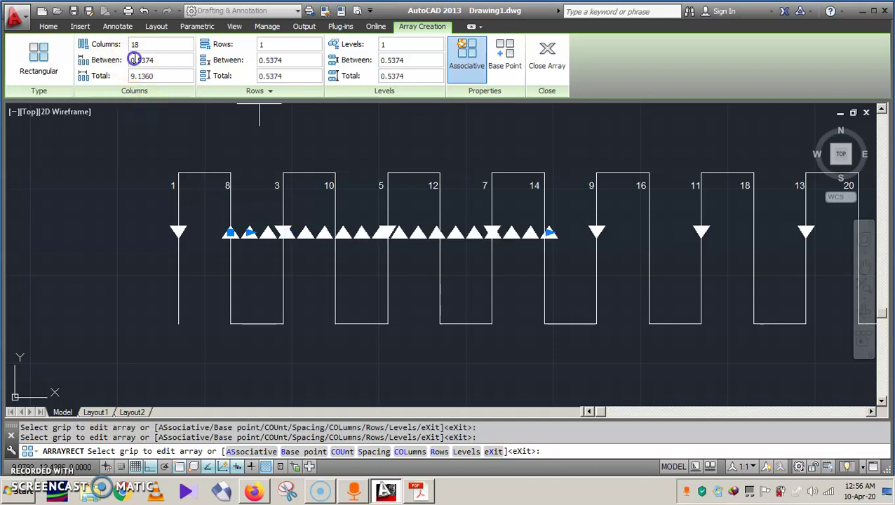
{"action": "type", "text": "1"}
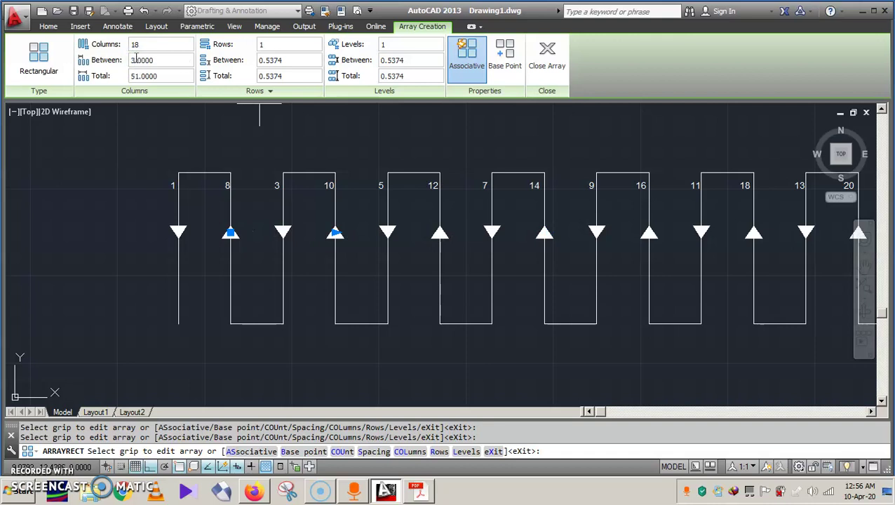
Step: Pan and zoom along the row to check the alternating up and down arrows
{"action": "left_click", "coordinate": [865, 269]}
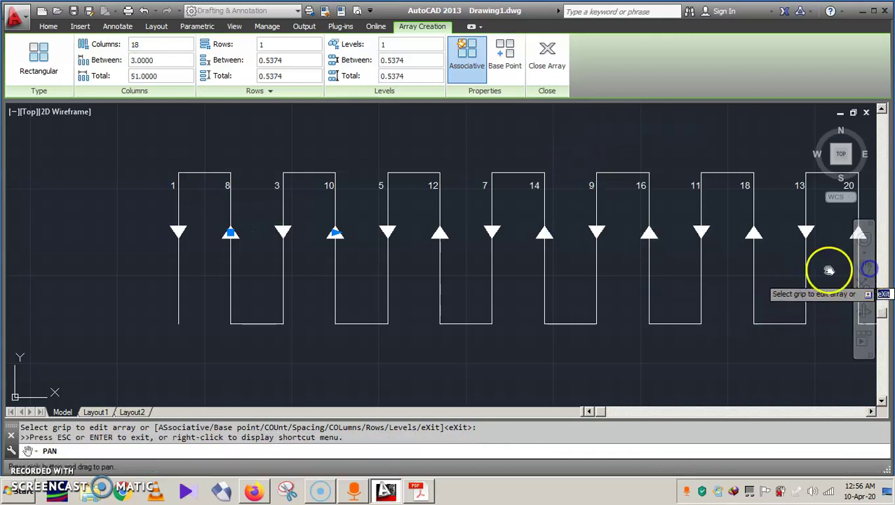
{"action": "left_click_drag", "start_coordinate": [829, 271], "coordinate": [516, 260]}
{"action": "scroll", "coordinate": [540, 254], "scroll_direction": "down", "scroll_amount": 3}
{"action": "scroll", "coordinate": [599, 272], "scroll_direction": "up", "scroll_amount": 2}
{"action": "scroll", "coordinate": [772, 258], "scroll_direction": "up", "scroll_amount": 2}
{"action": "scroll", "coordinate": [780, 260], "scroll_direction": "up", "scroll_amount": 2}
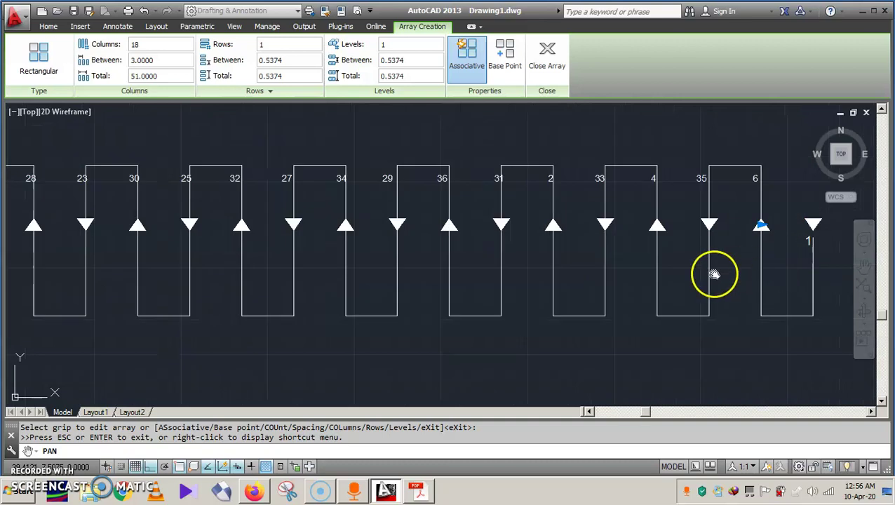
{"action": "mouse_move", "coordinate": [503, 300]}
{"action": "left_mouse_down"}
{"action": "mouse_move", "coordinate": [459, 303]}
{"action": "mouse_move", "coordinate": [520, 290]}
{"action": "left_mouse_up"}
{"action": "left_click_drag", "start_coordinate": [435, 287], "coordinate": [603, 284]}
{"action": "left_click_drag", "start_coordinate": [449, 266], "coordinate": [591, 270]}
{"action": "scroll", "coordinate": [481, 266], "scroll_direction": "down", "scroll_amount": 2}
{"action": "left_click_drag", "start_coordinate": [481, 266], "coordinate": [396, 258]}
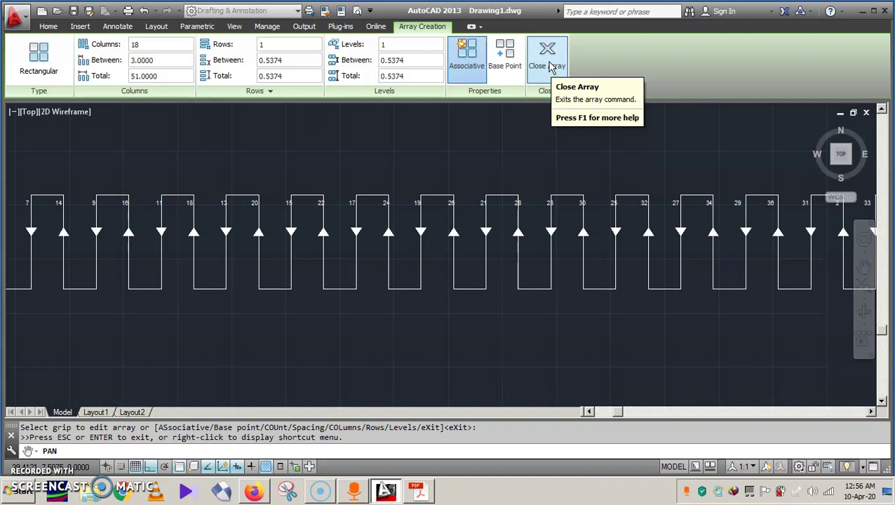
Step: Close the arrow array and bring the right end of the row into view
{"action": "left_click", "coordinate": [551, 66]}
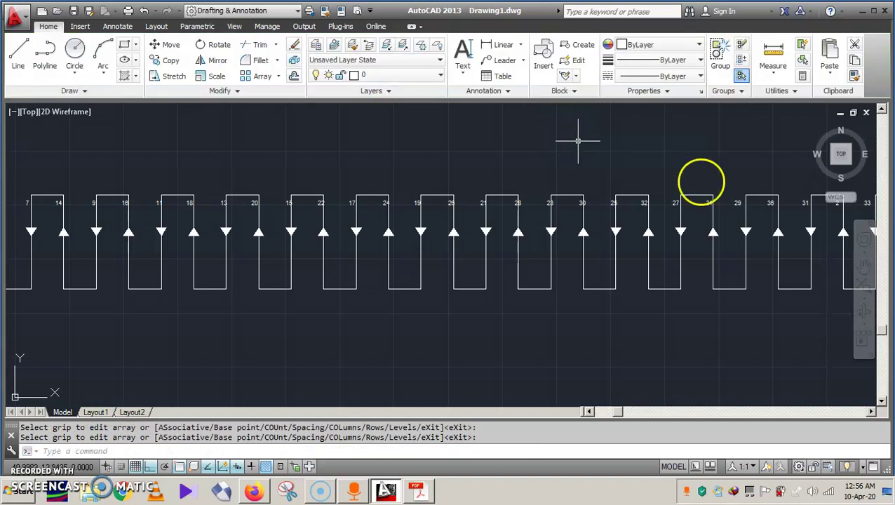
{"action": "left_click", "coordinate": [864, 267]}
{"action": "left_click_drag", "start_coordinate": [769, 265], "coordinate": [459, 266]}
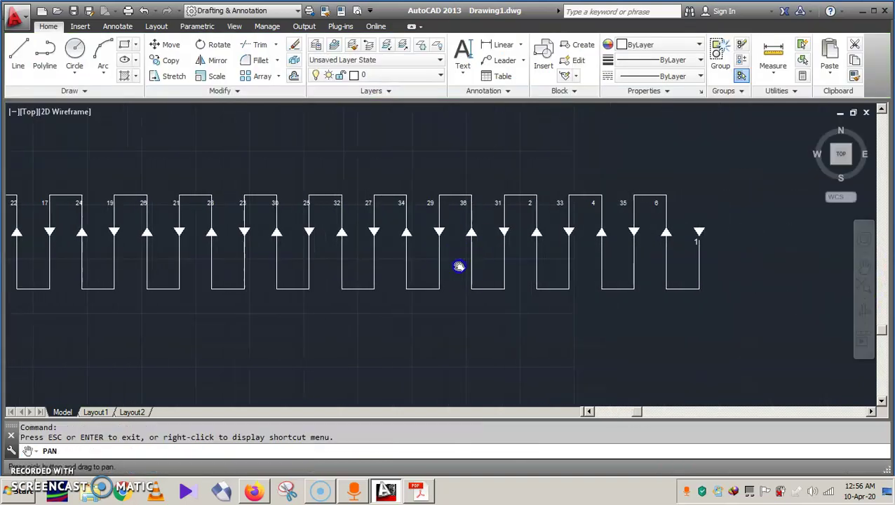
{"action": "left_click_drag", "start_coordinate": [562, 284], "coordinate": [501, 287]}
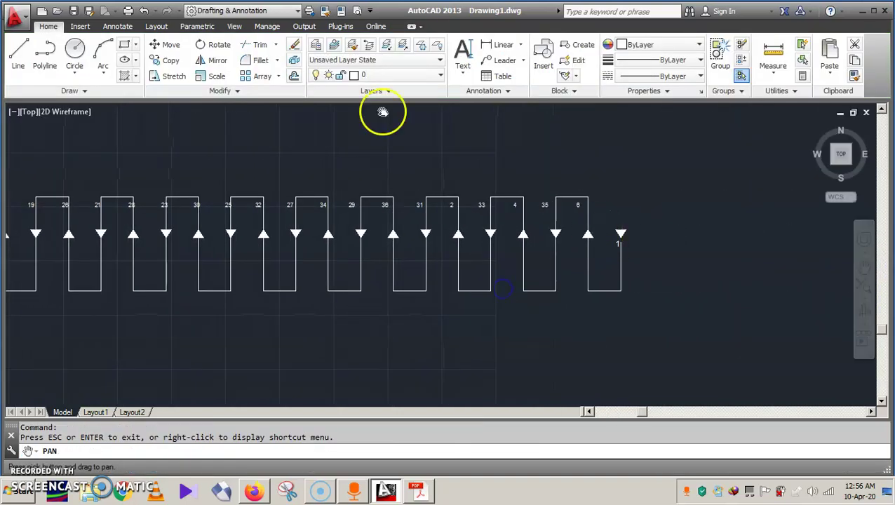
Step: Draw a short vertical lead rising upward from the conductor 1 arrow
{"action": "left_click", "coordinate": [19, 56]}
{"action": "scroll", "coordinate": [615, 238], "scroll_direction": "up", "scroll_amount": 4}
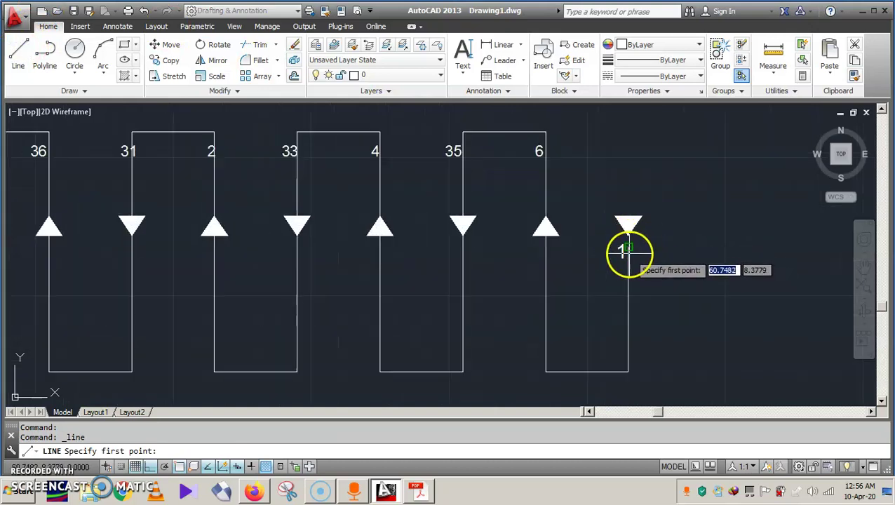
{"action": "left_click", "coordinate": [628, 251]}
{"action": "left_click", "coordinate": [628, 235]}
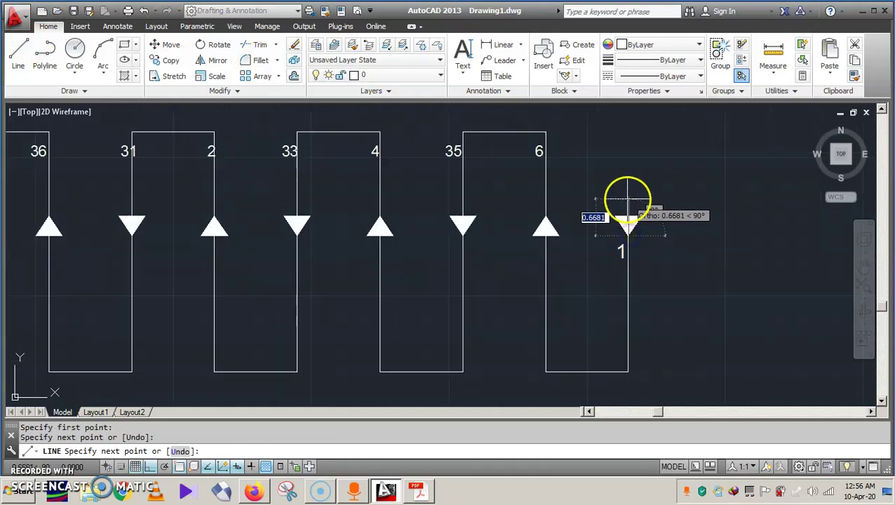
{"action": "left_click", "coordinate": [628, 196]}
{"action": "key", "text": "Escape"}
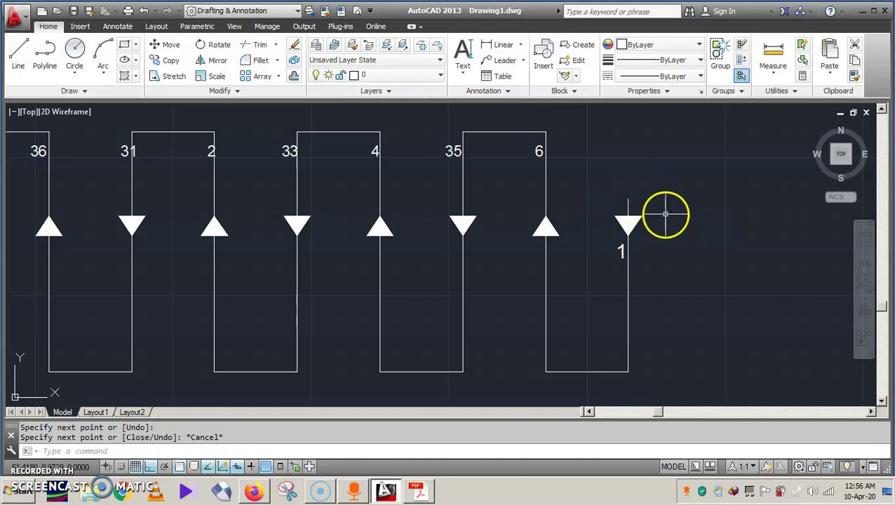
{"action": "left_click", "coordinate": [863, 269]}
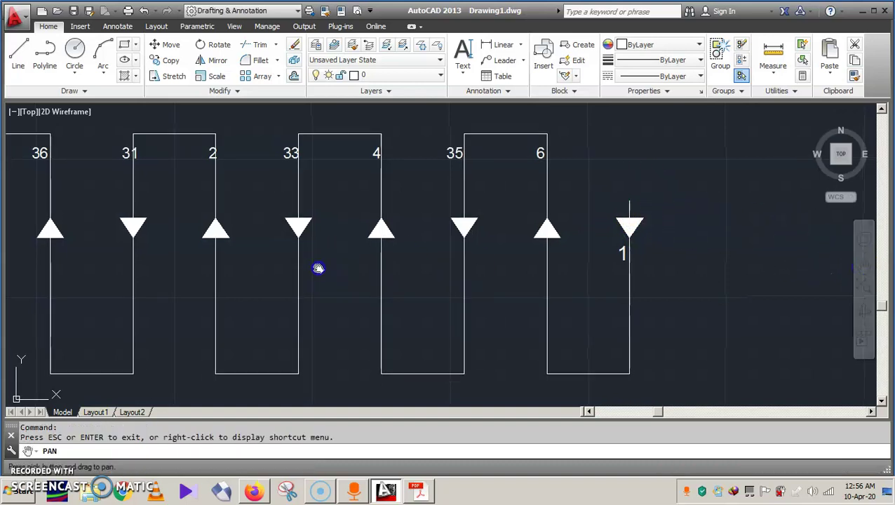